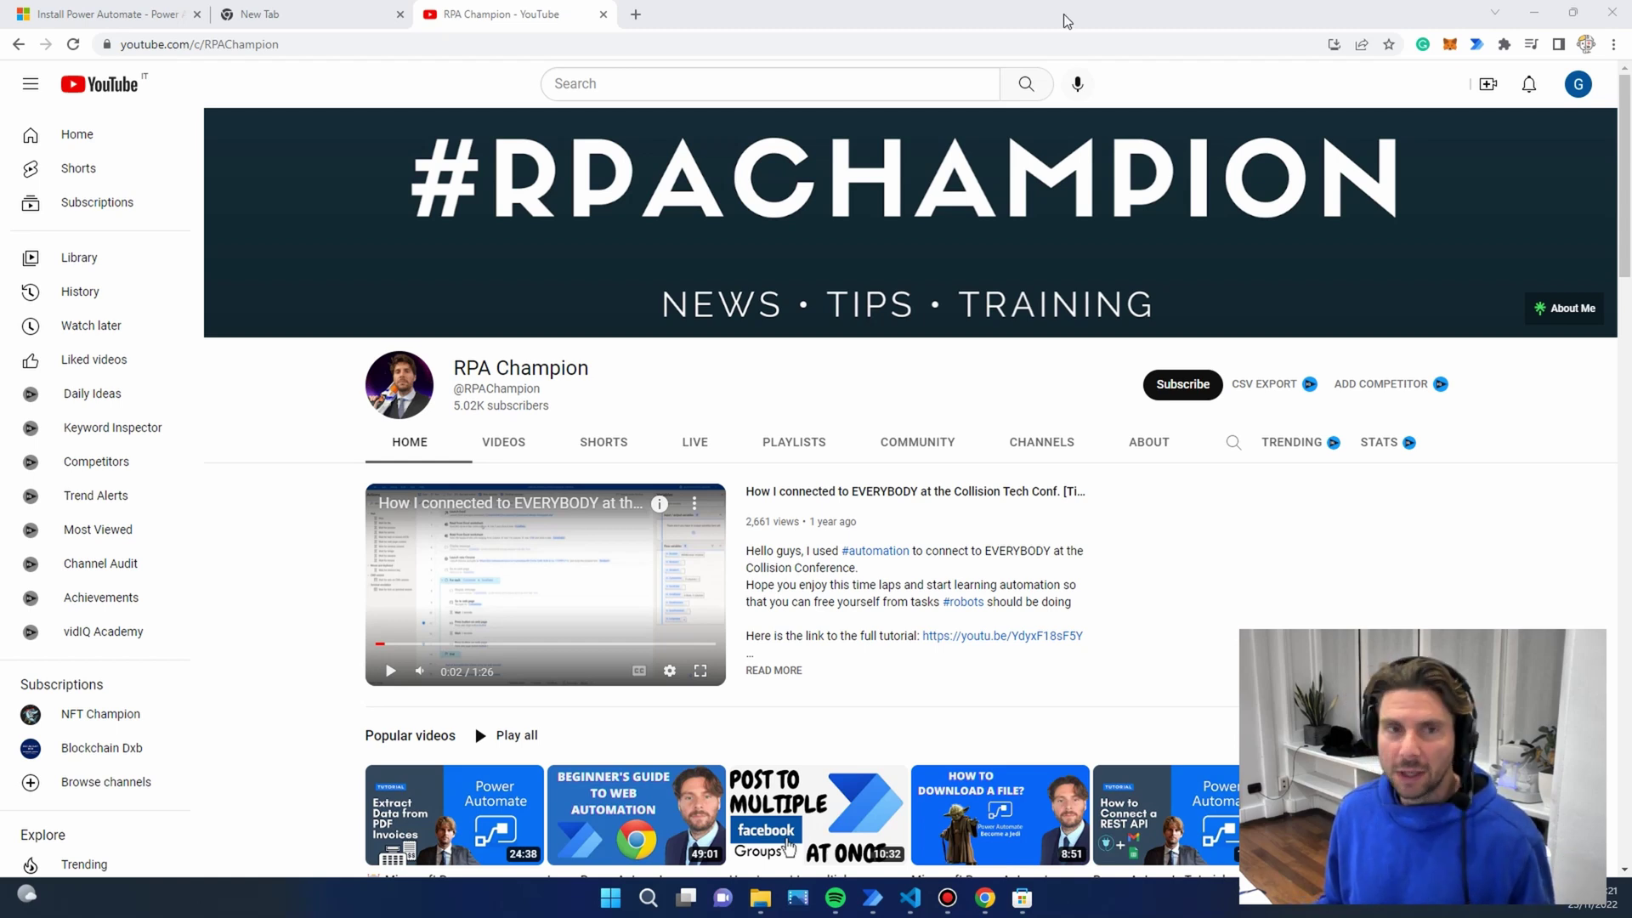
# Step: Open the Install Power Automate documentation page and check the Power Automate listing in Microsoft Store
pyautogui.click(134, 17)
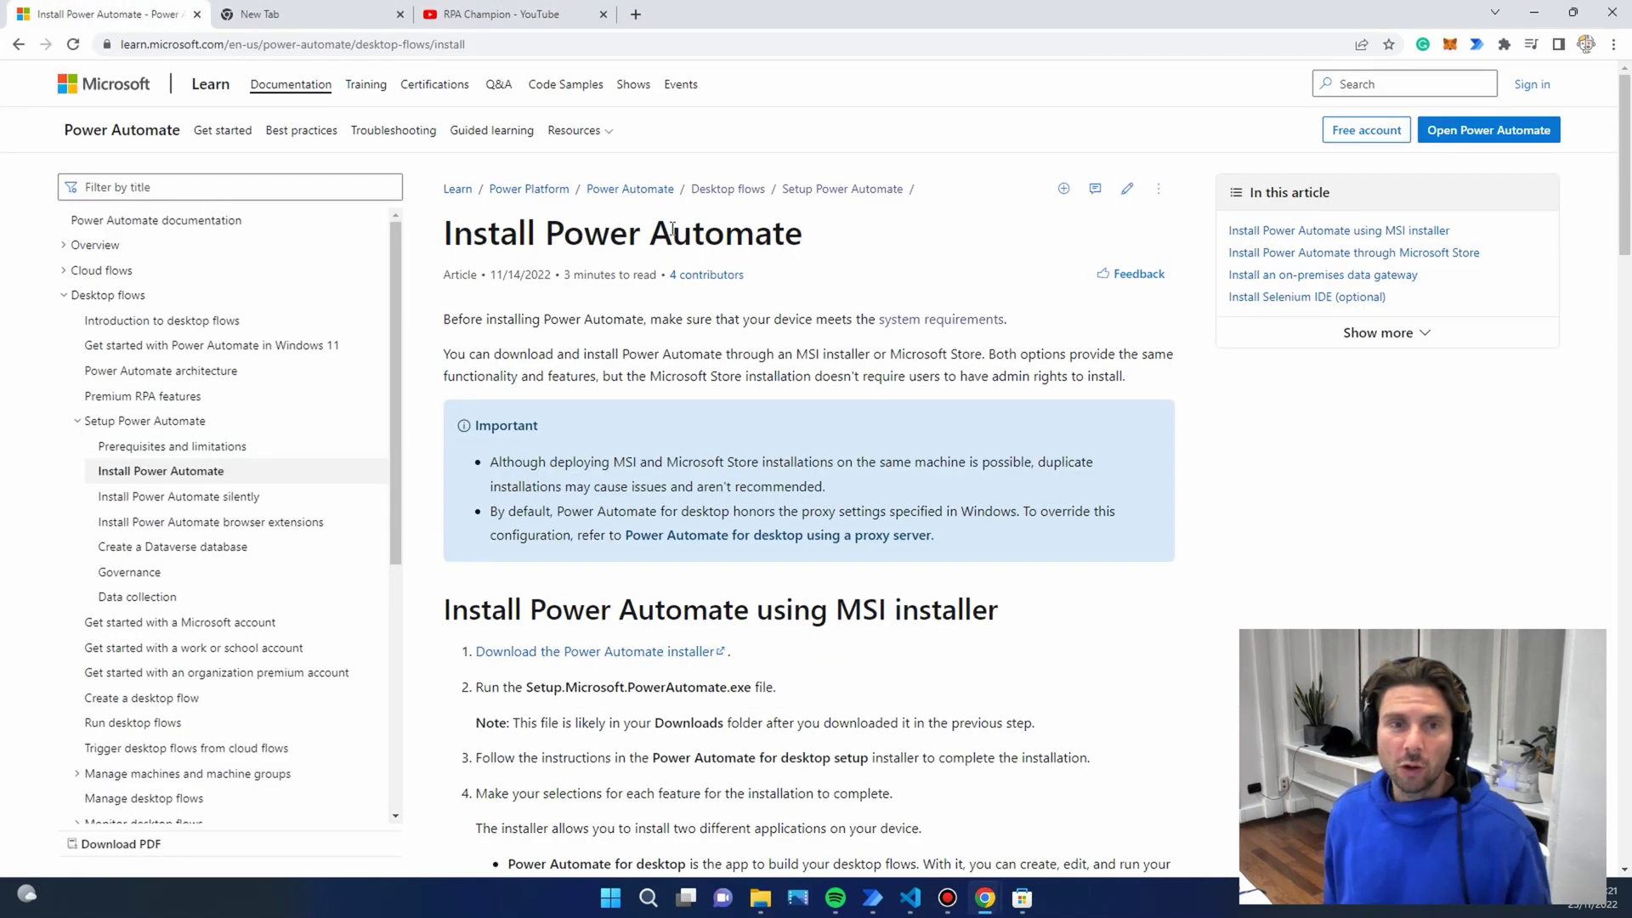
pyautogui.click(514, 44)
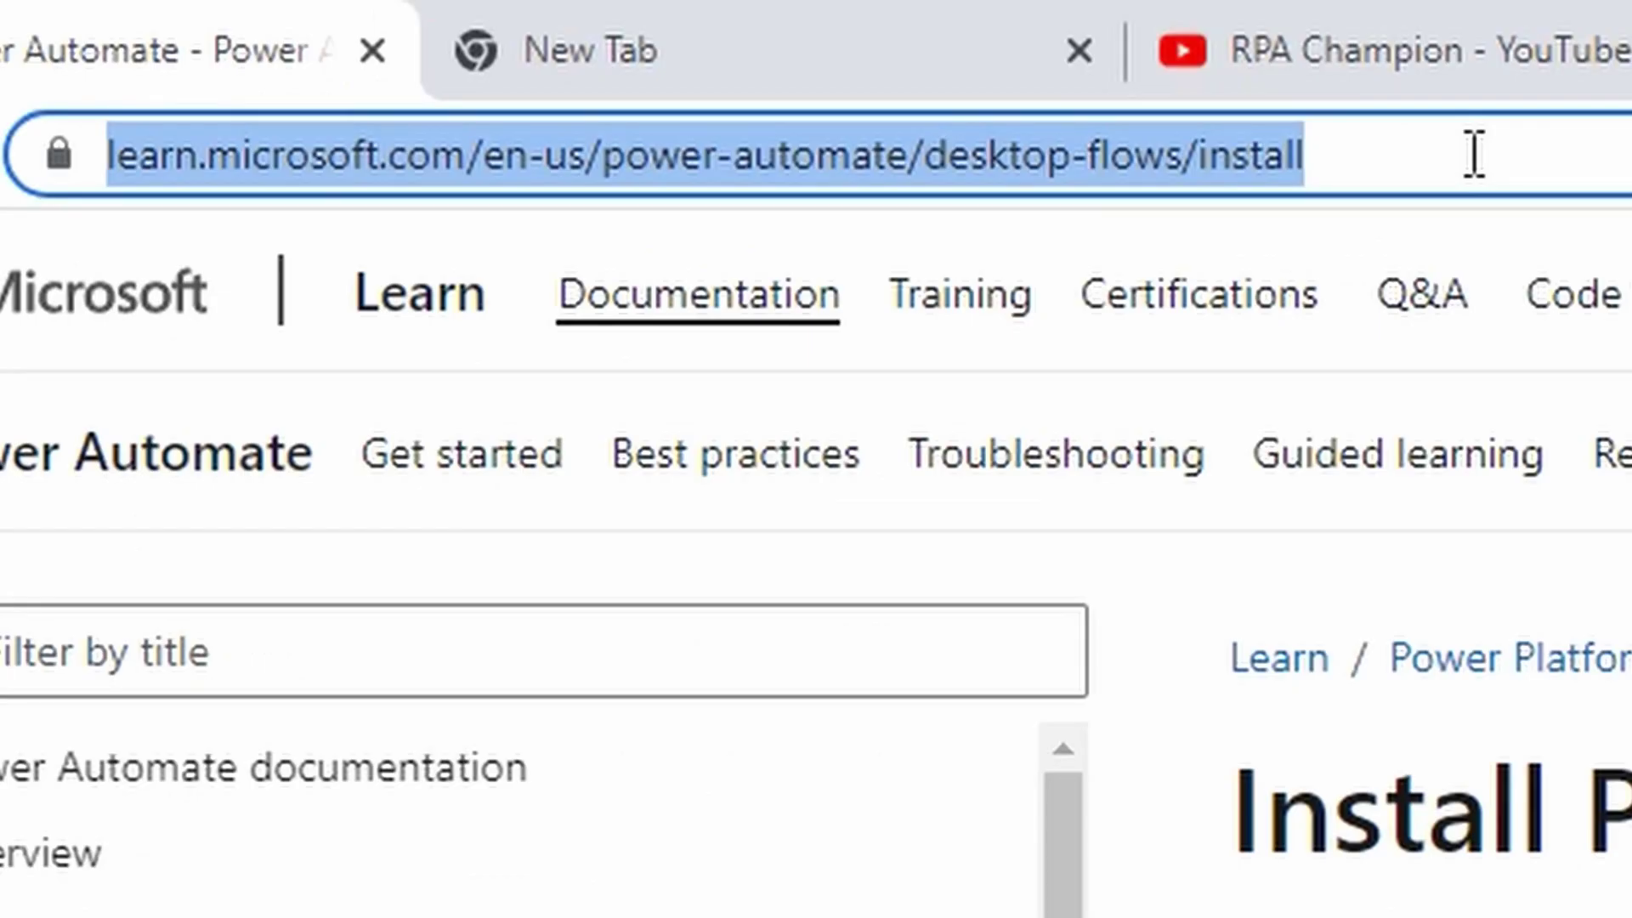
pyautogui.scroll(-3, 816, 561)
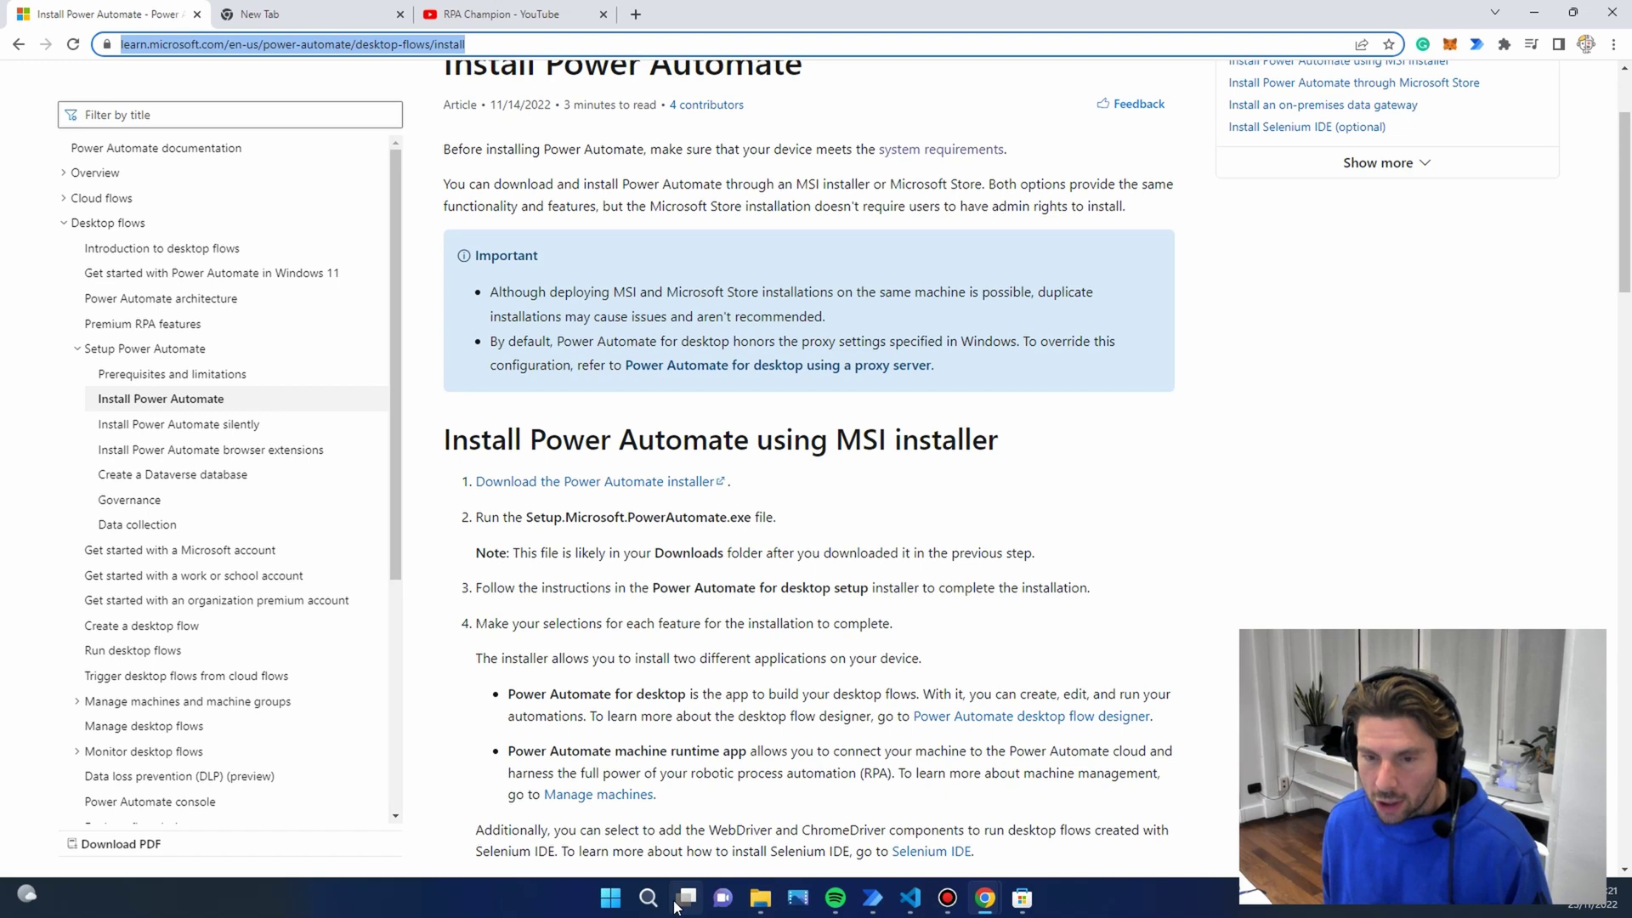
pyautogui.click(1023, 897)
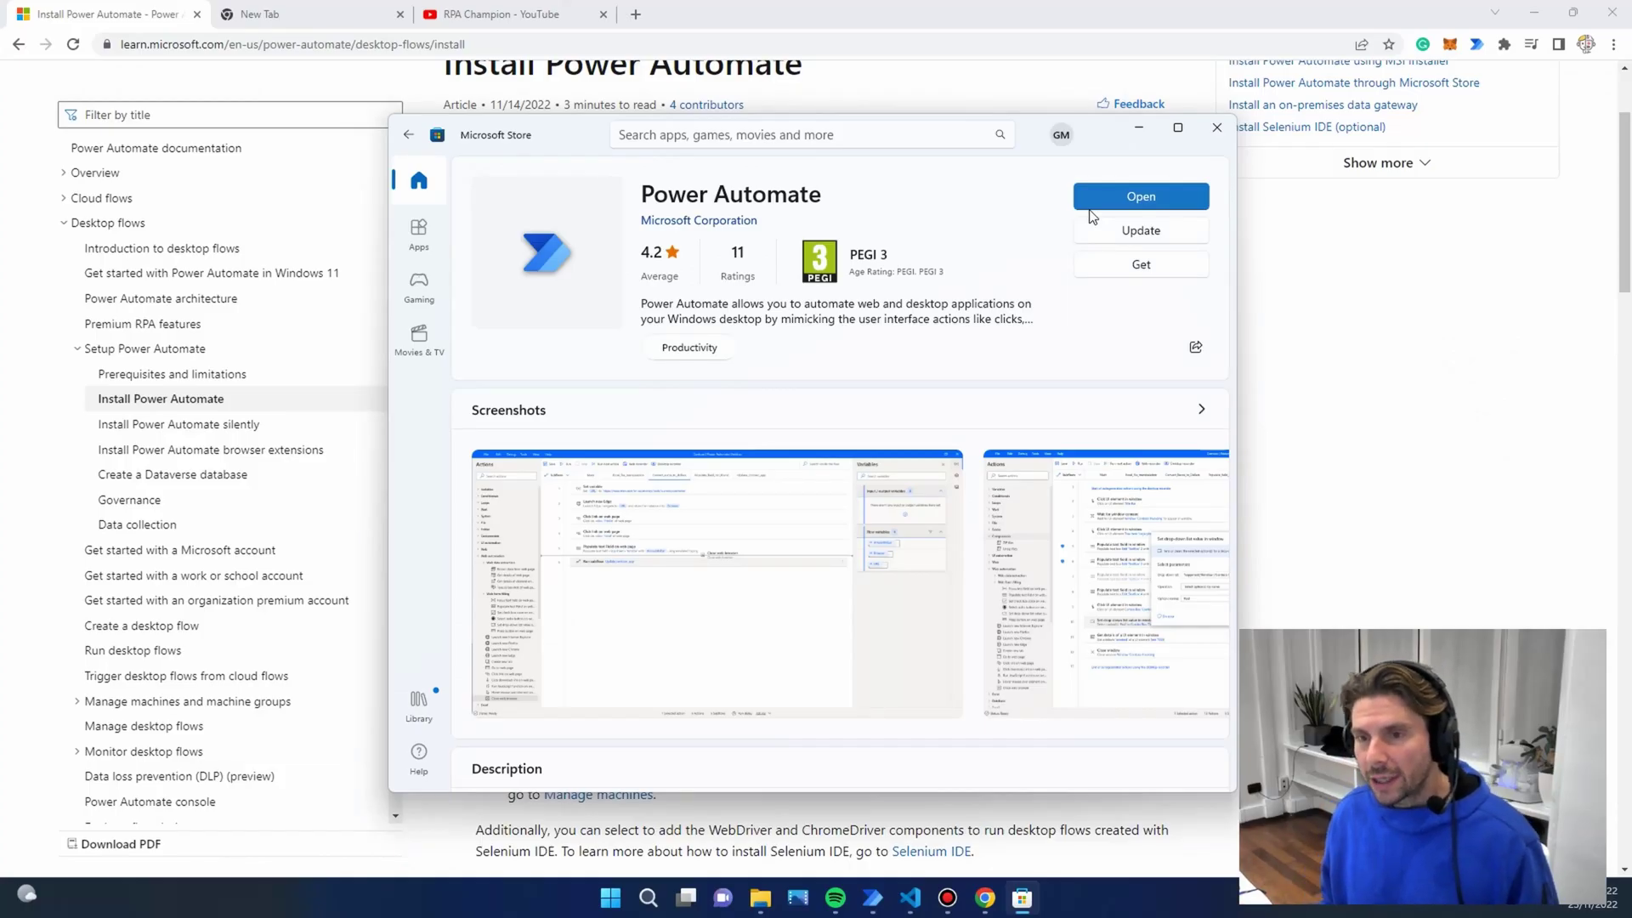
pyautogui.click(1297, 430)
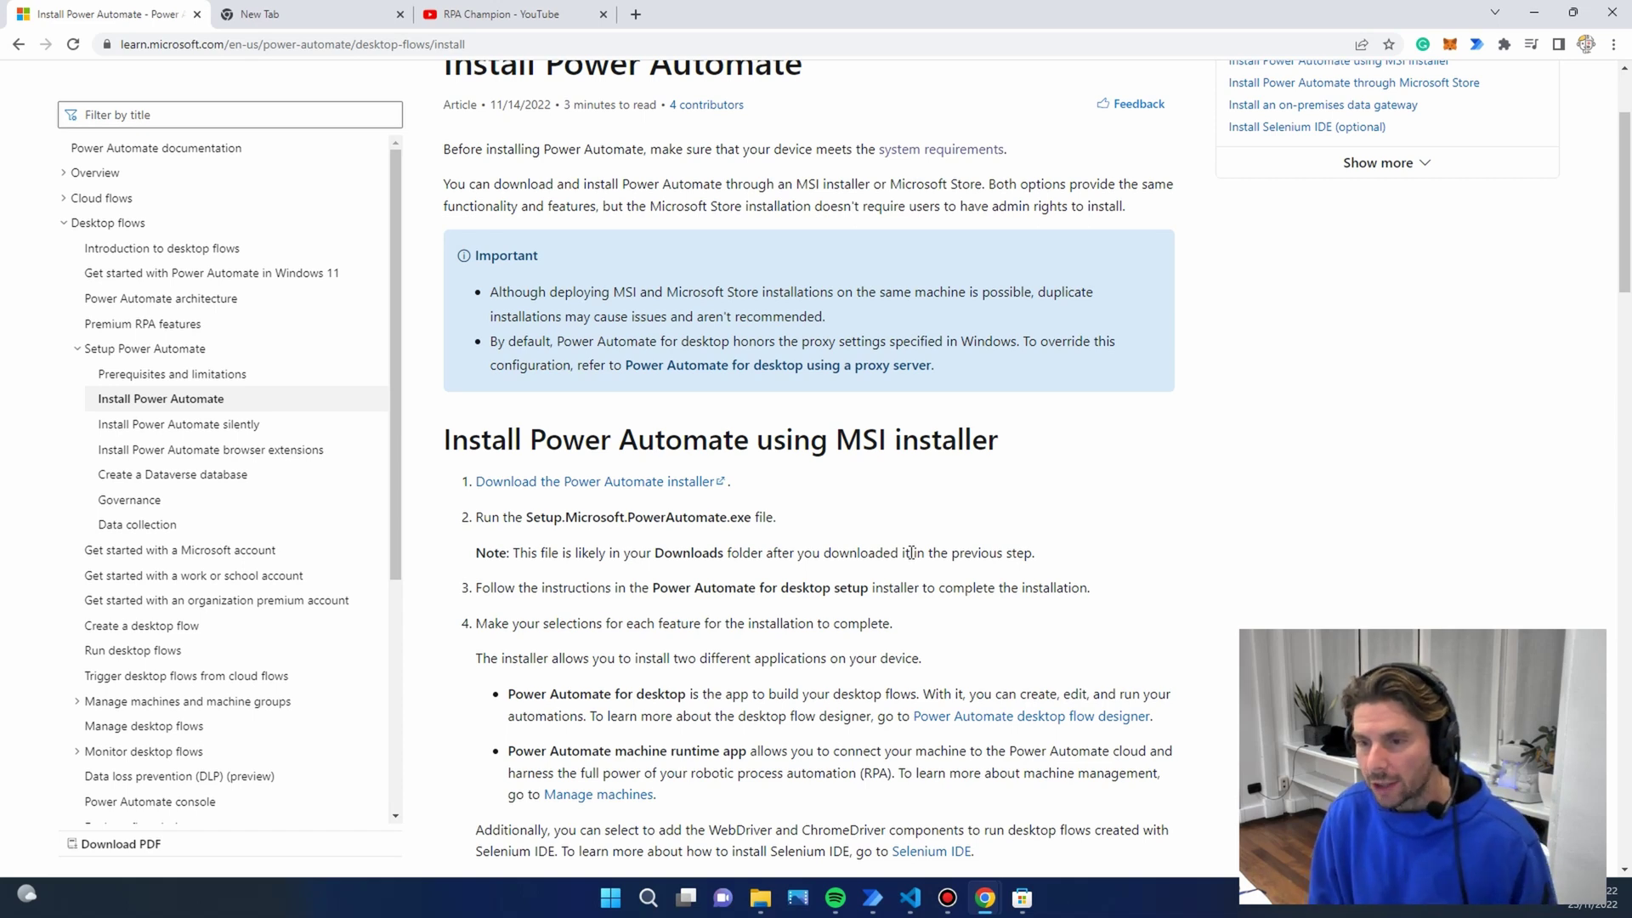
# Step: Read the Install Power Automate article's instructions for the MSI installer and the Microsoft Store installation
pyautogui.scroll(-4, 911, 553)
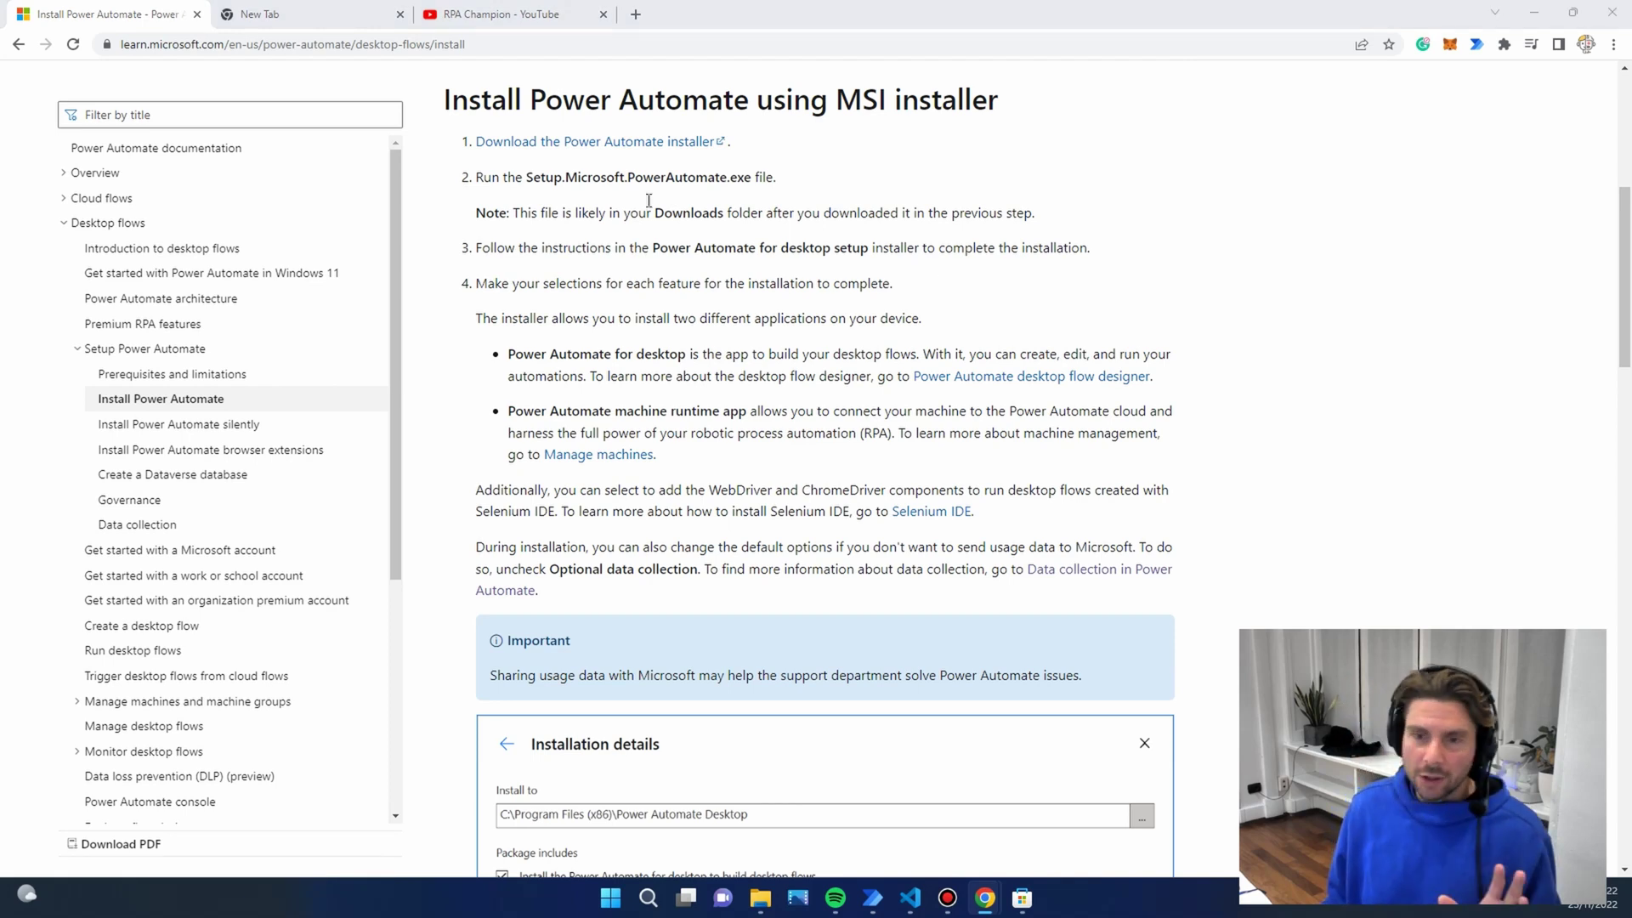
pyautogui.scroll(-1, 704, 396)
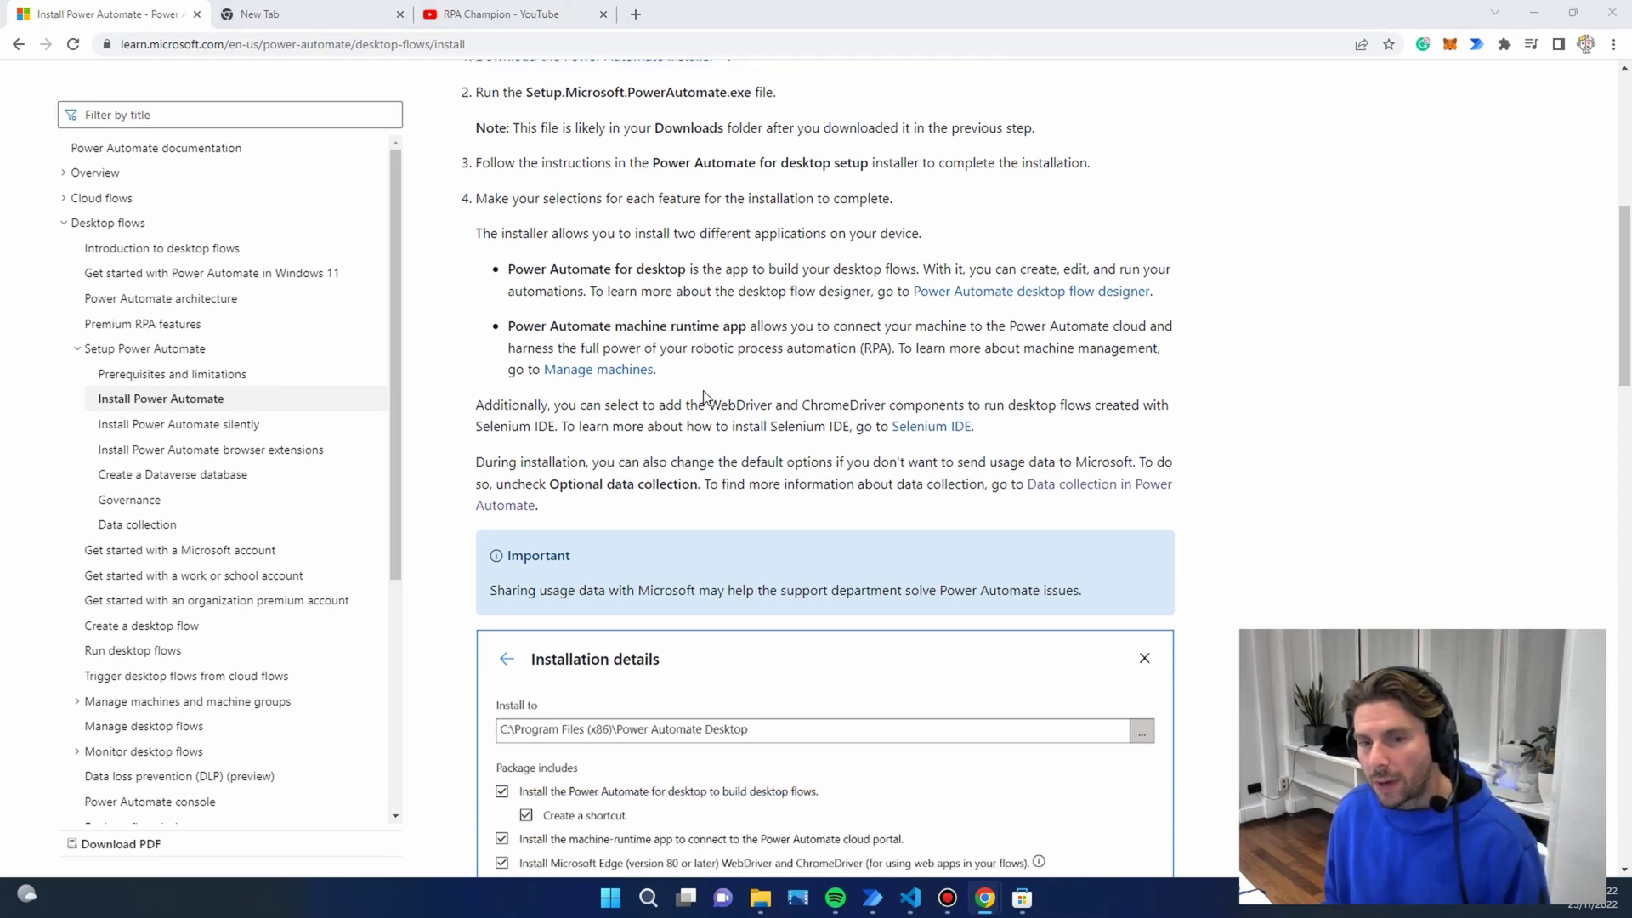
pyautogui.scroll(-3, 704, 396)
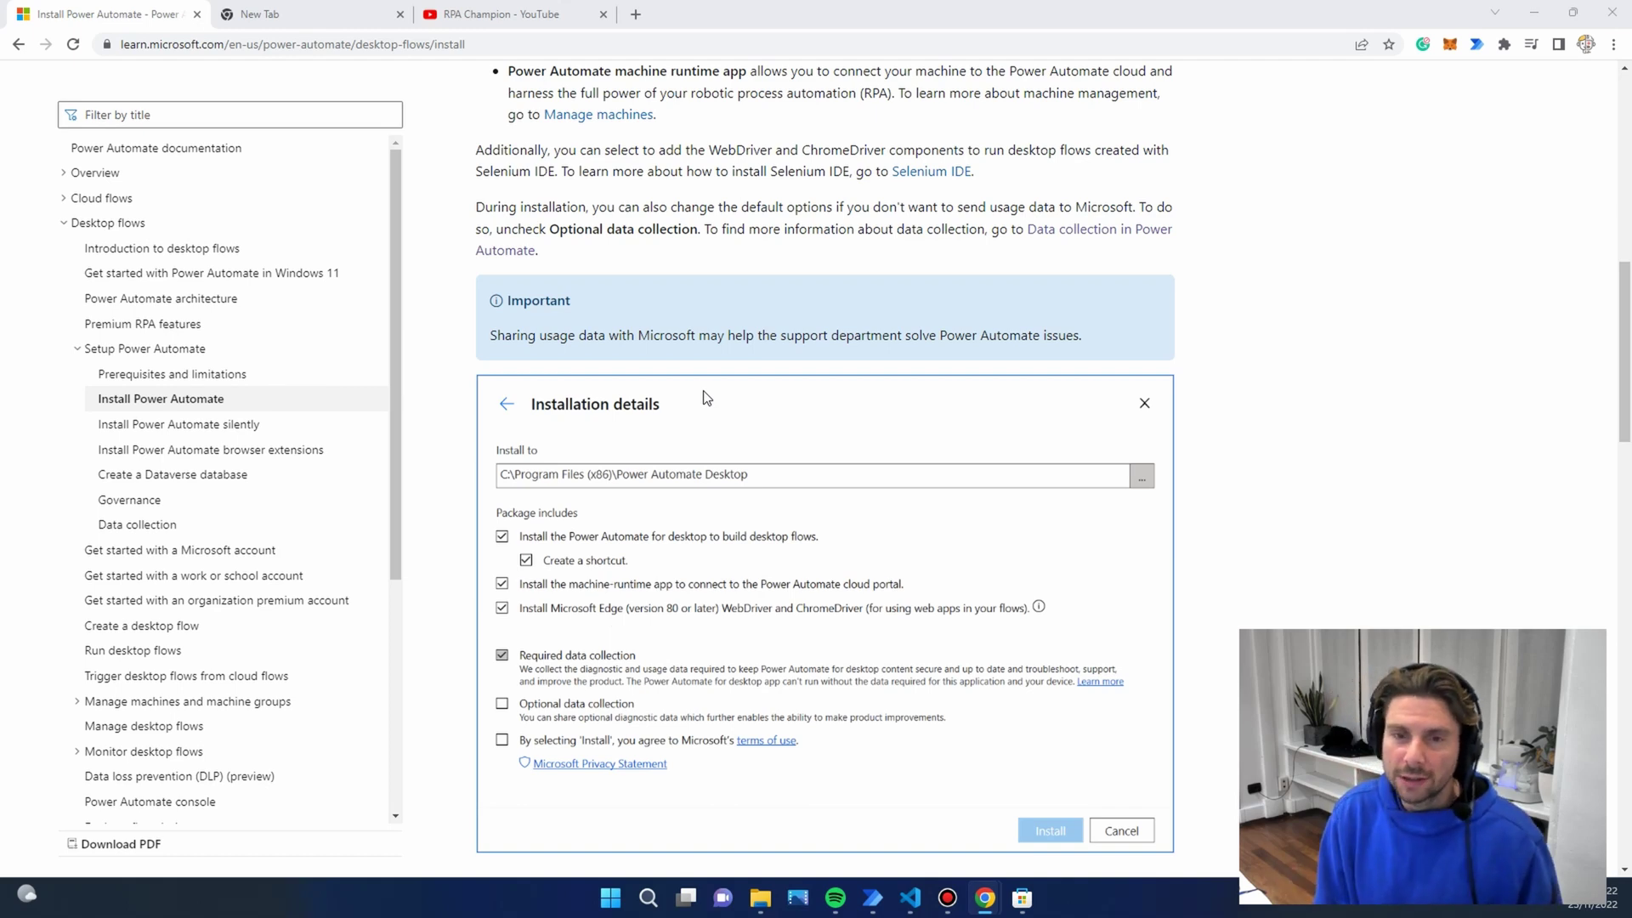
pyautogui.scroll(-3, 704, 396)
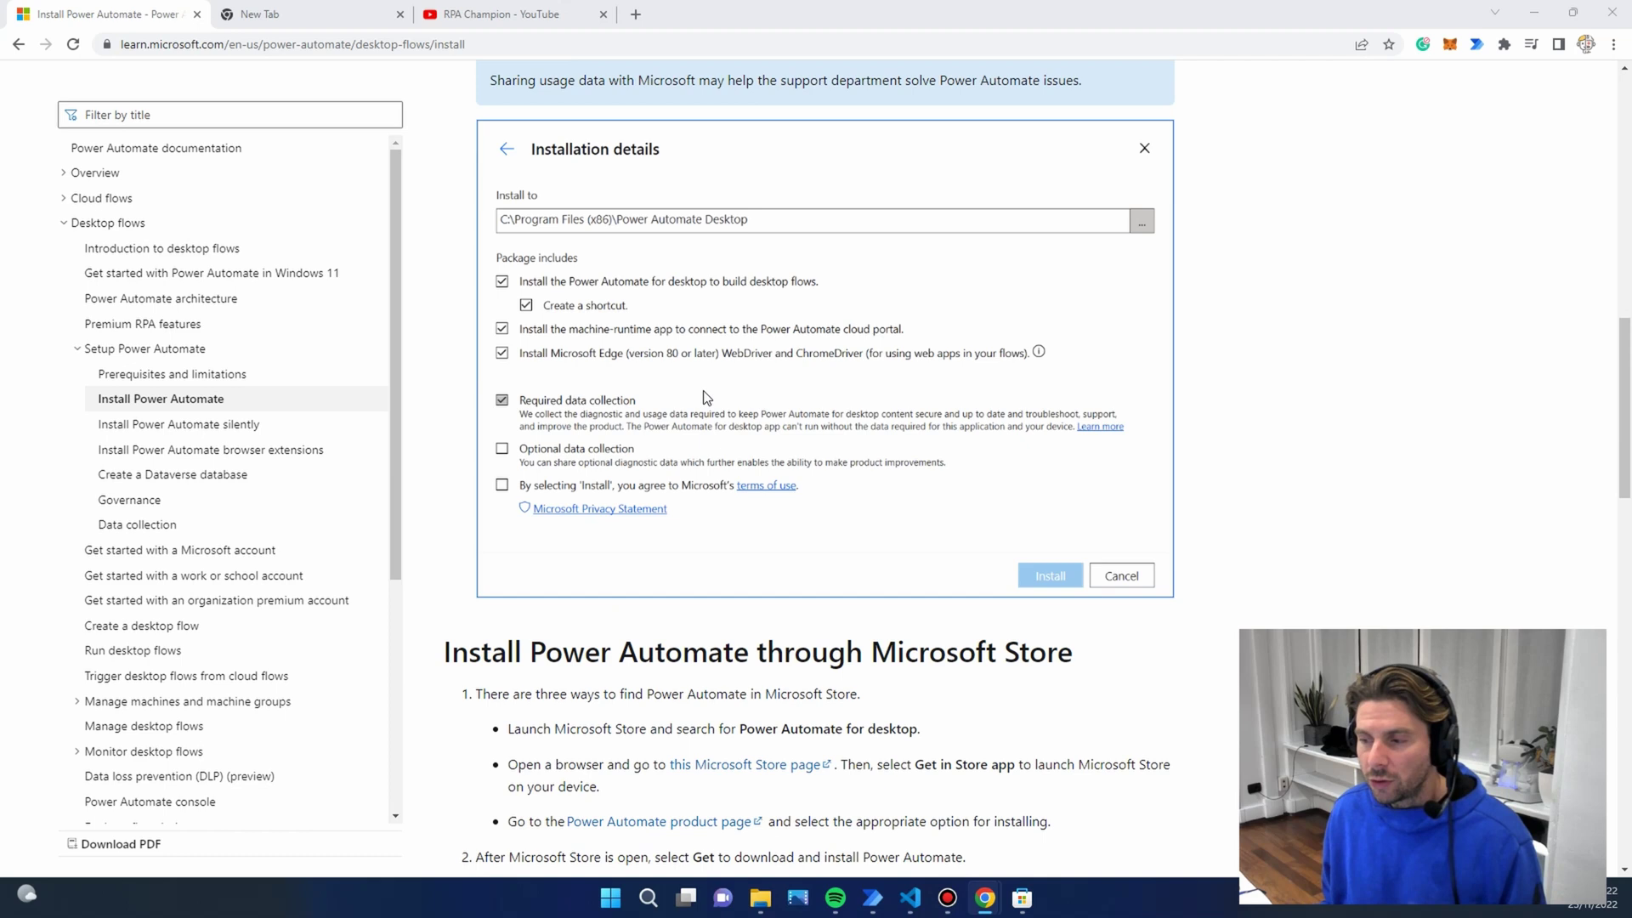
pyautogui.scroll(-1, 704, 396)
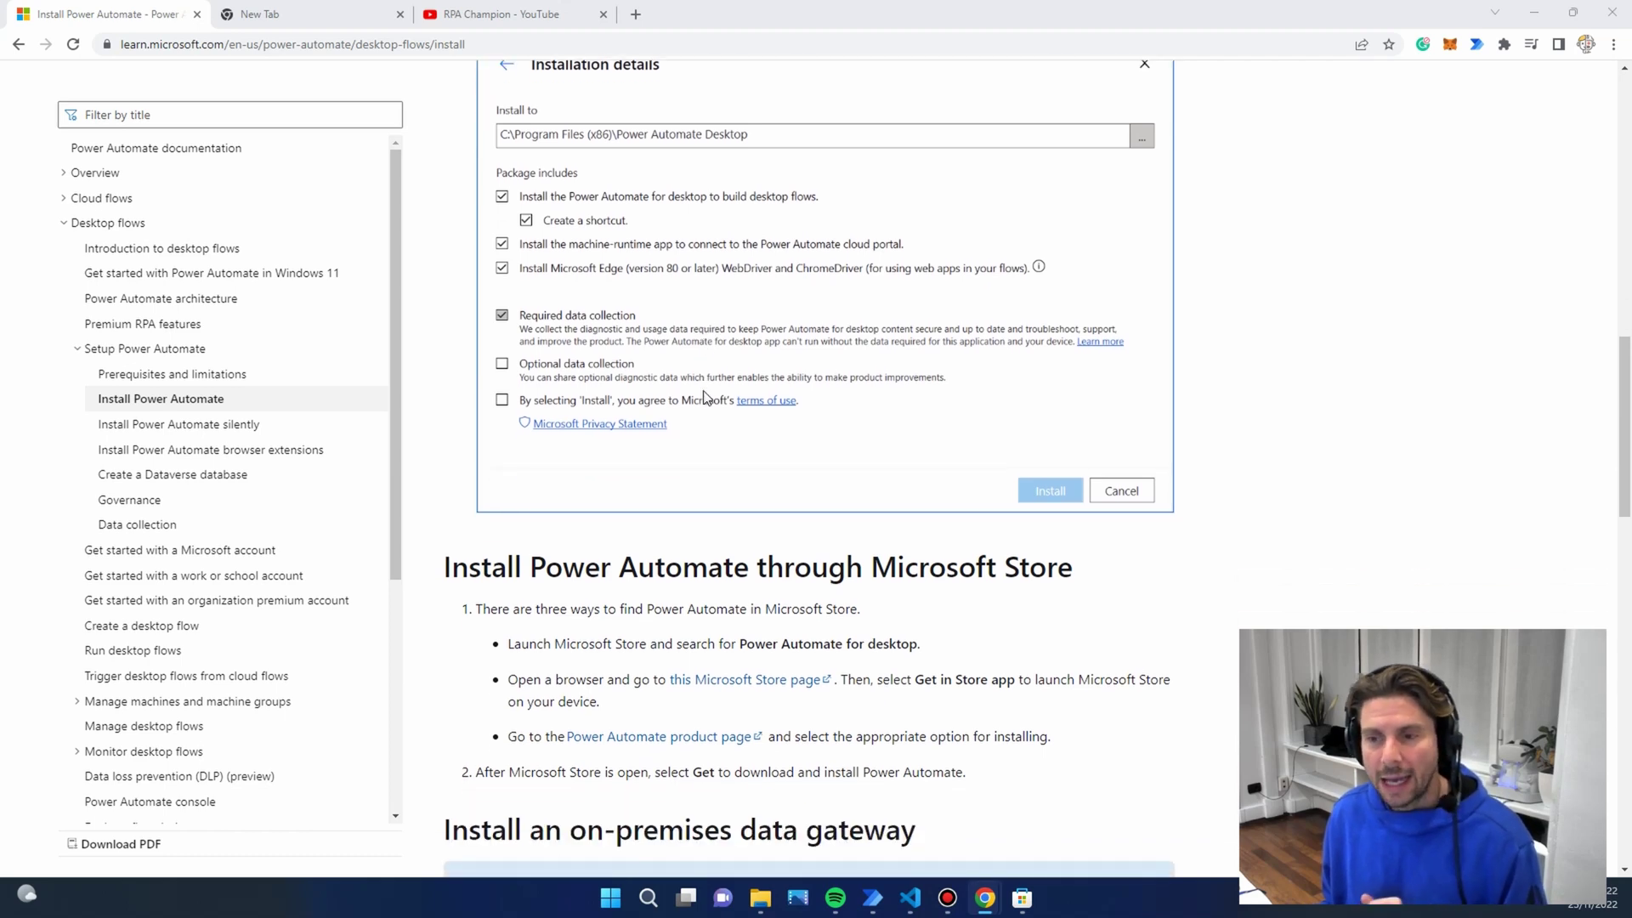
pyautogui.scroll(-2, 703, 396)
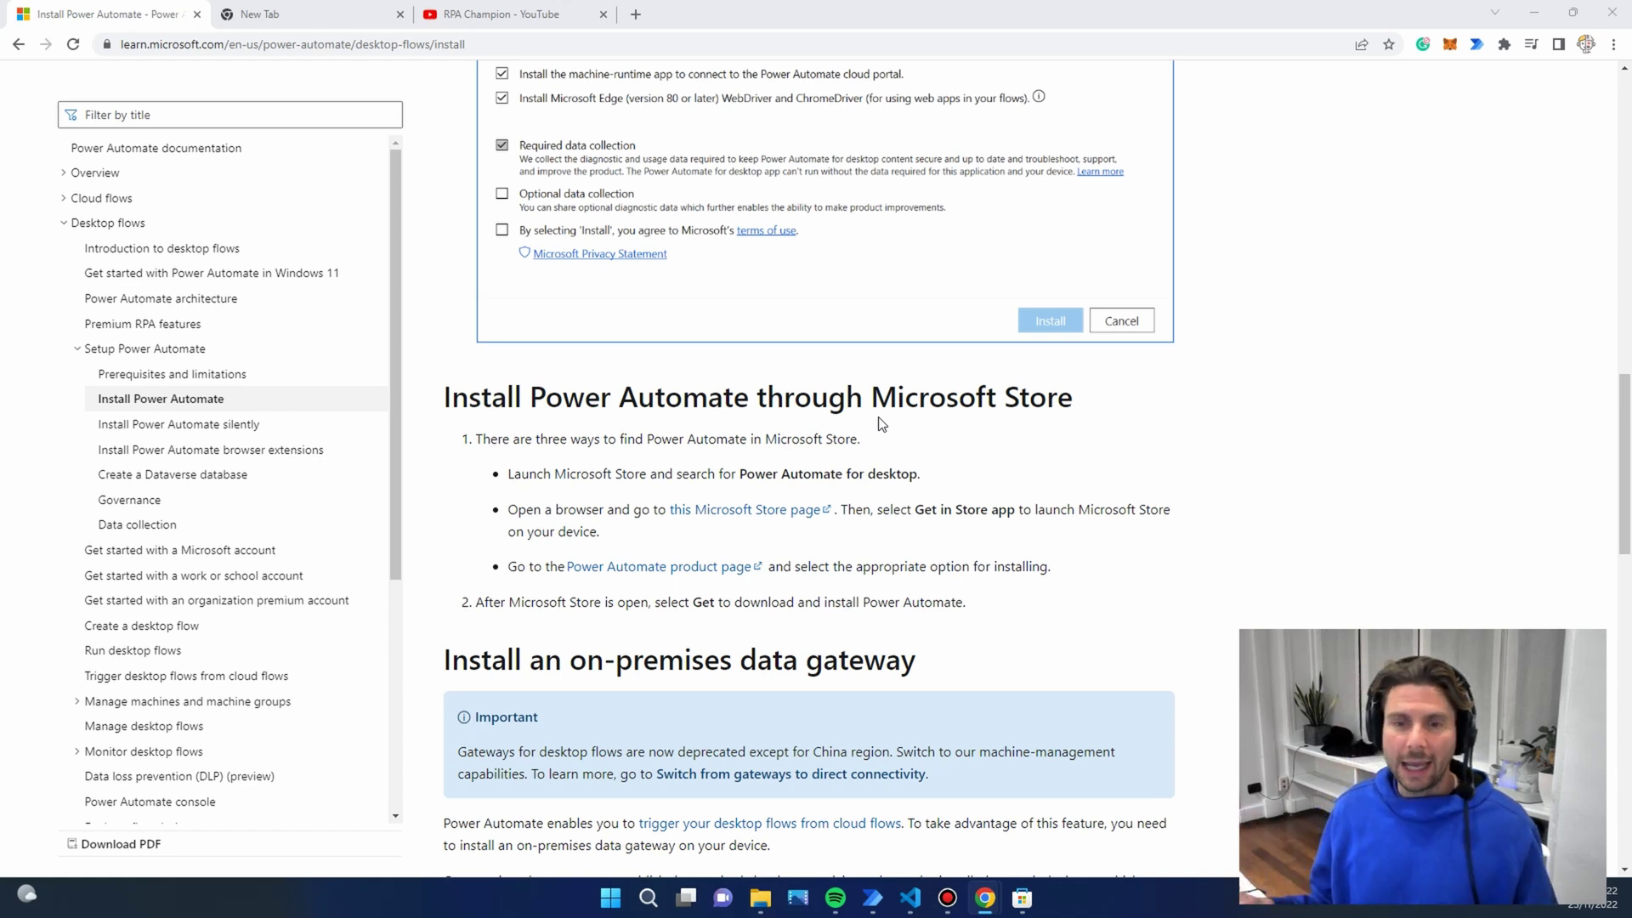
pyautogui.scroll(10, 881, 424)
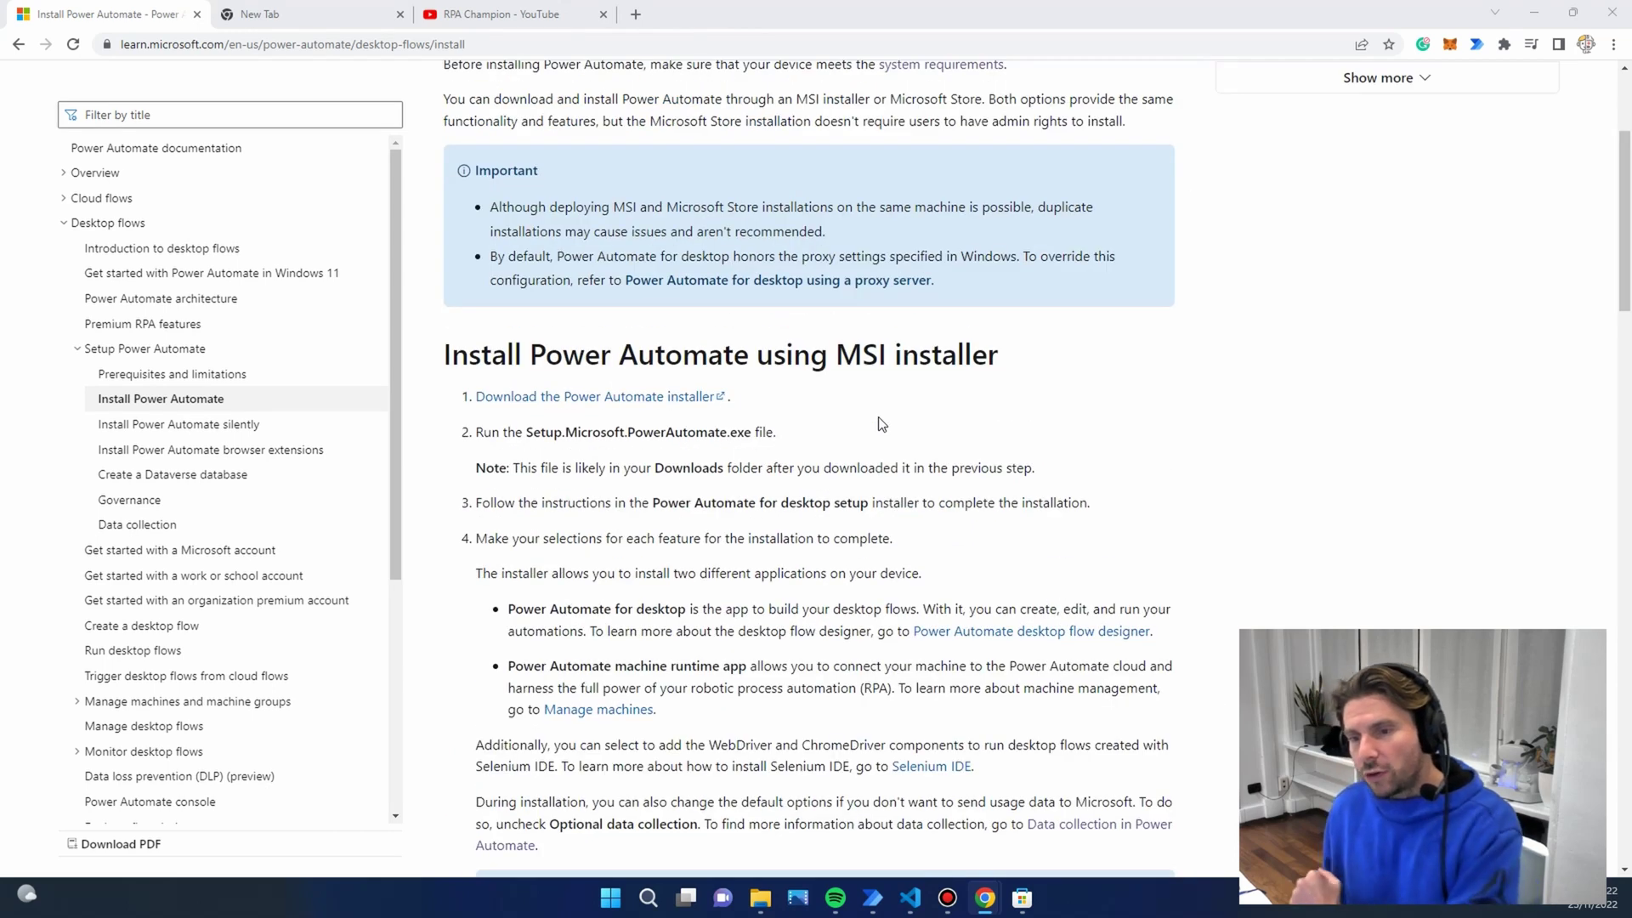
pyautogui.scroll(3, 881, 423)
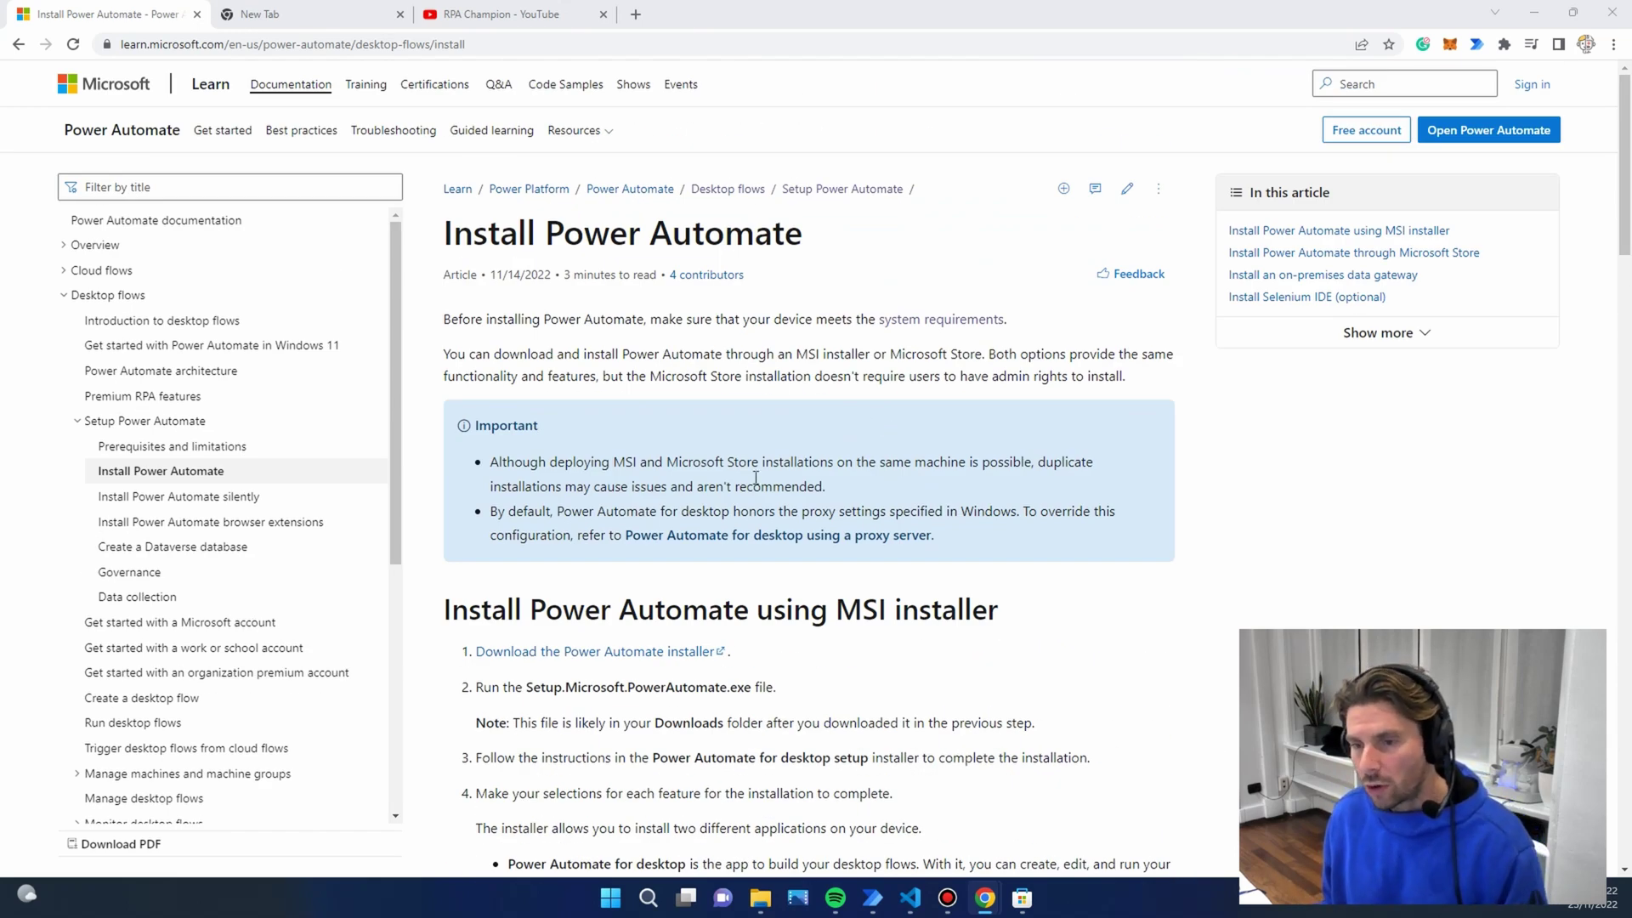
pyautogui.scroll(-1, 756, 479)
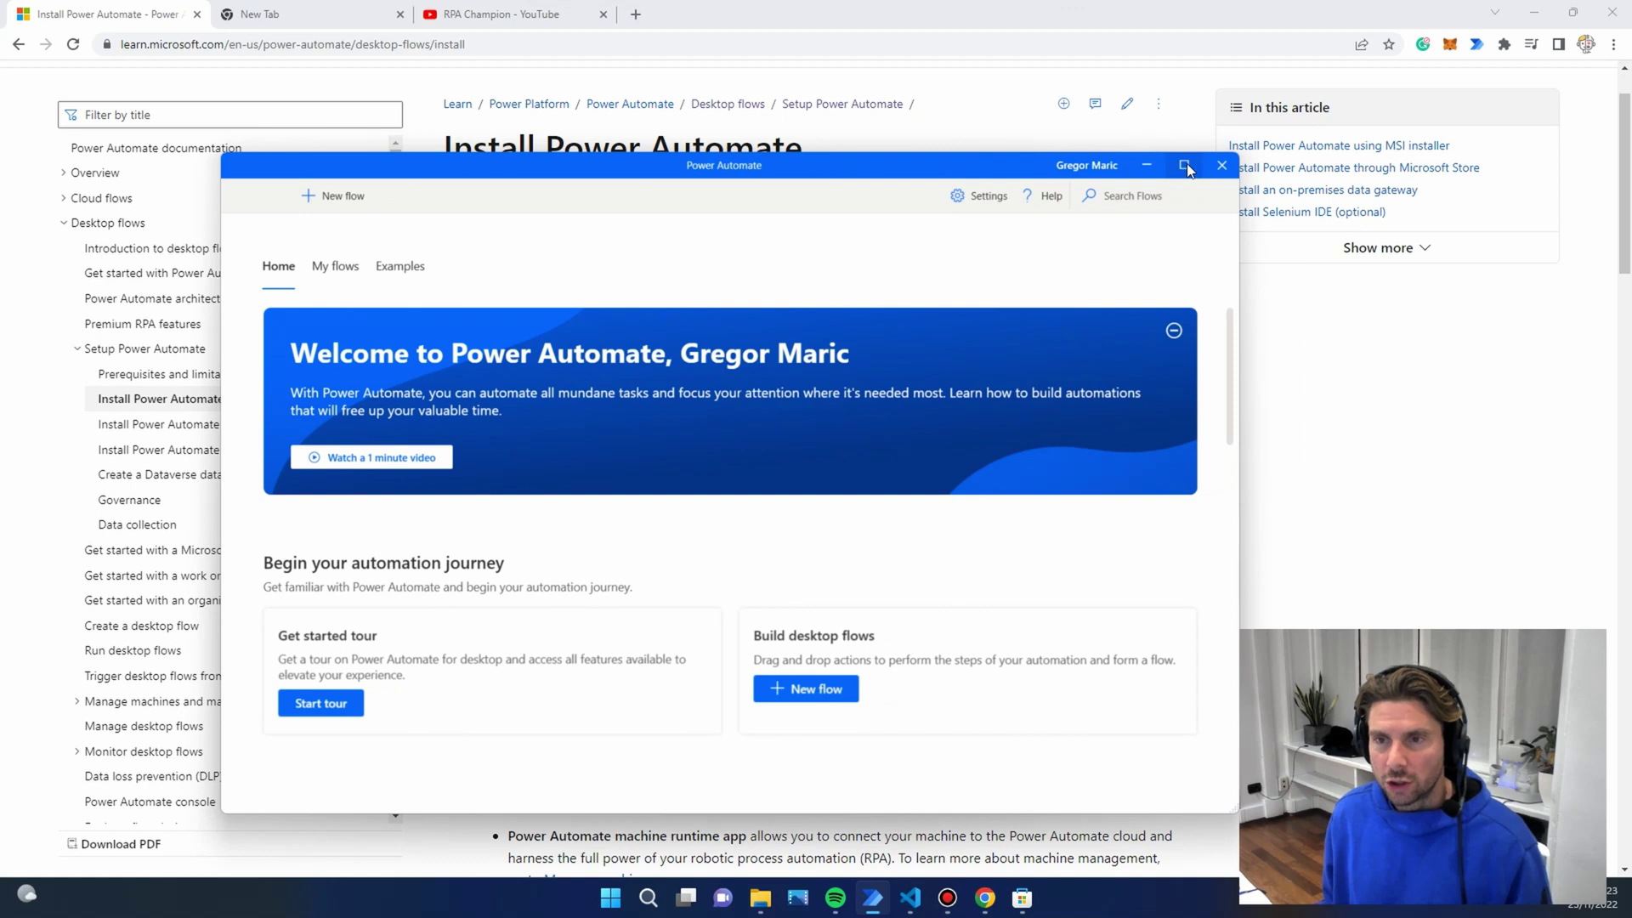
# Step: Switch to a maximized Power Automate window and review the home page's examples, tutorials, useful links and product news
pyautogui.click(1185, 165)
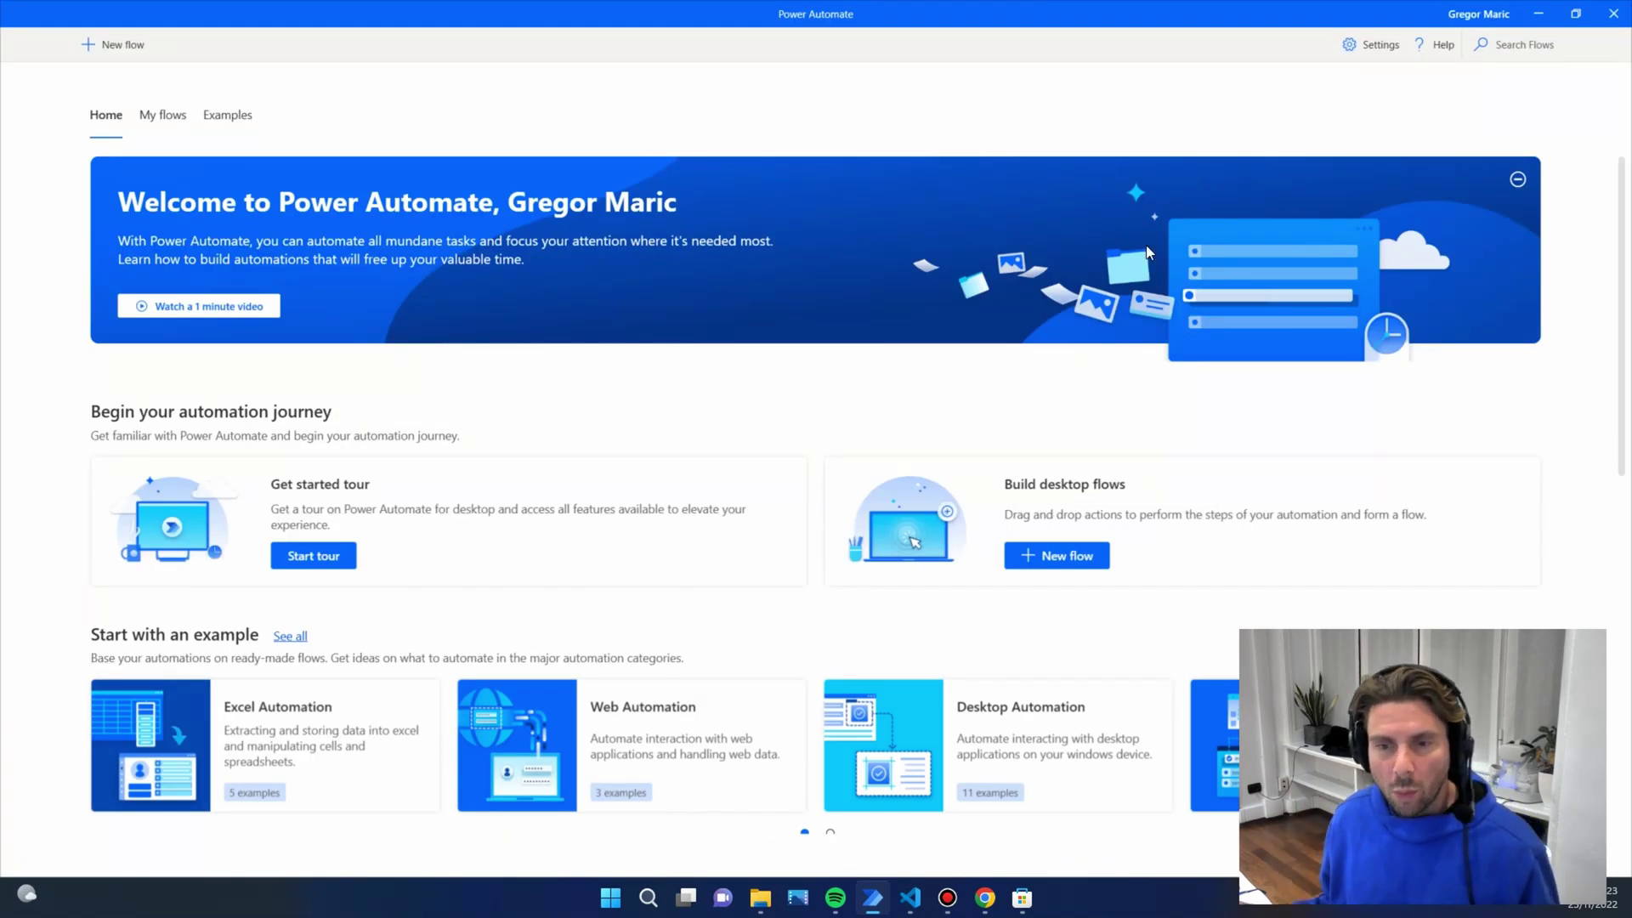
pyautogui.scroll(-1, 1147, 252)
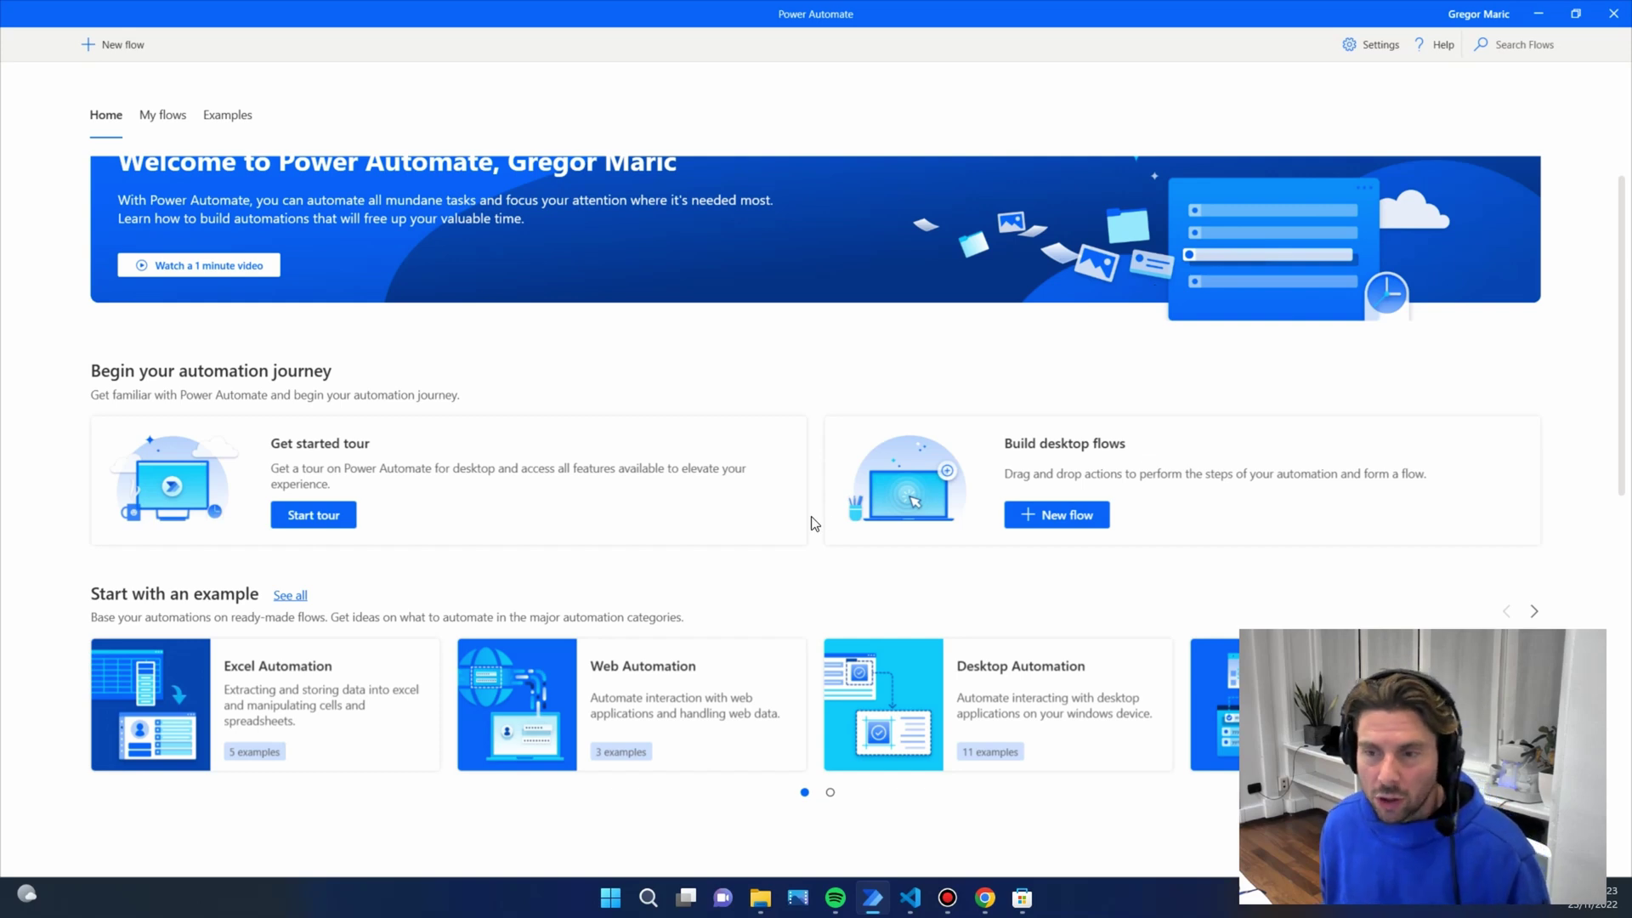
pyautogui.scroll(-2, 814, 523)
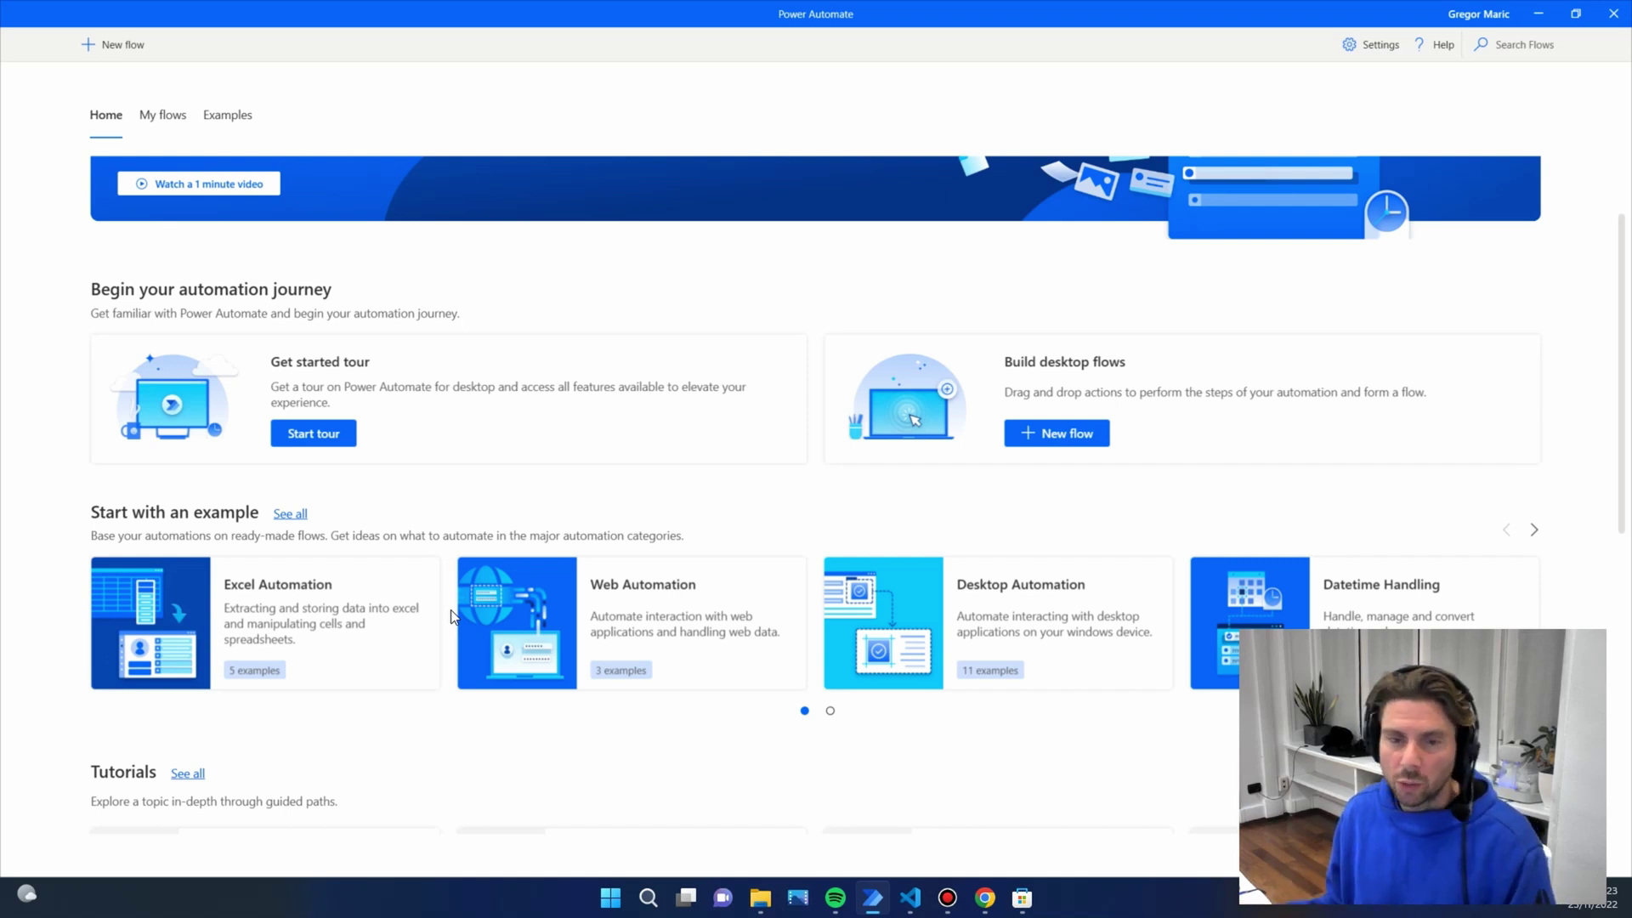
pyautogui.scroll(-3, 506, 588)
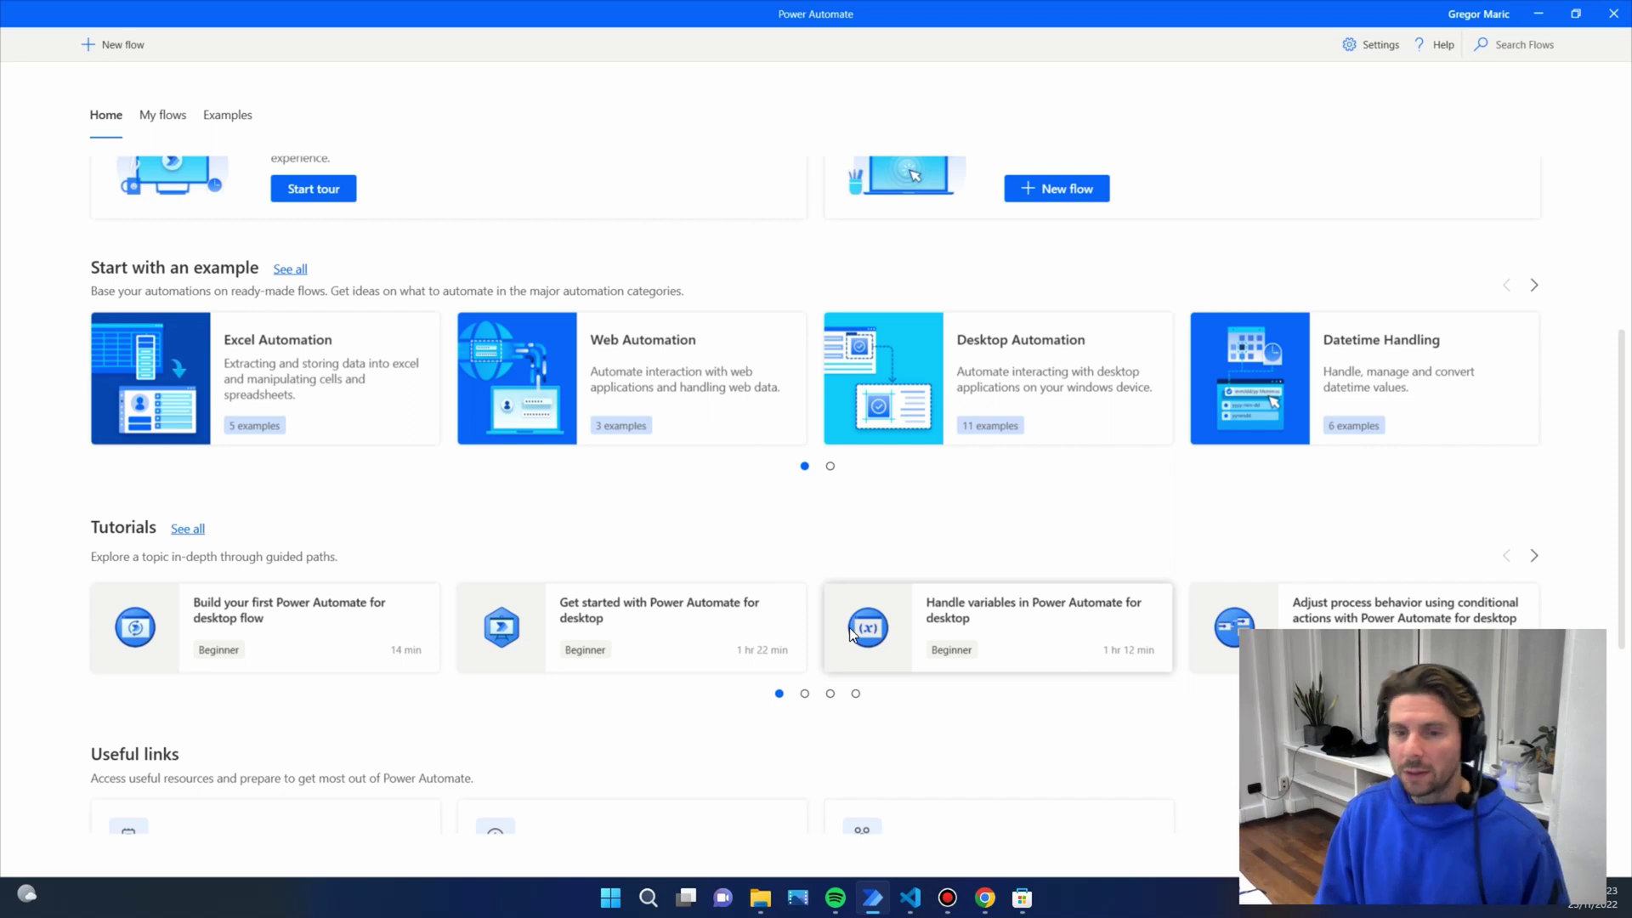
pyautogui.scroll(-4, 849, 627)
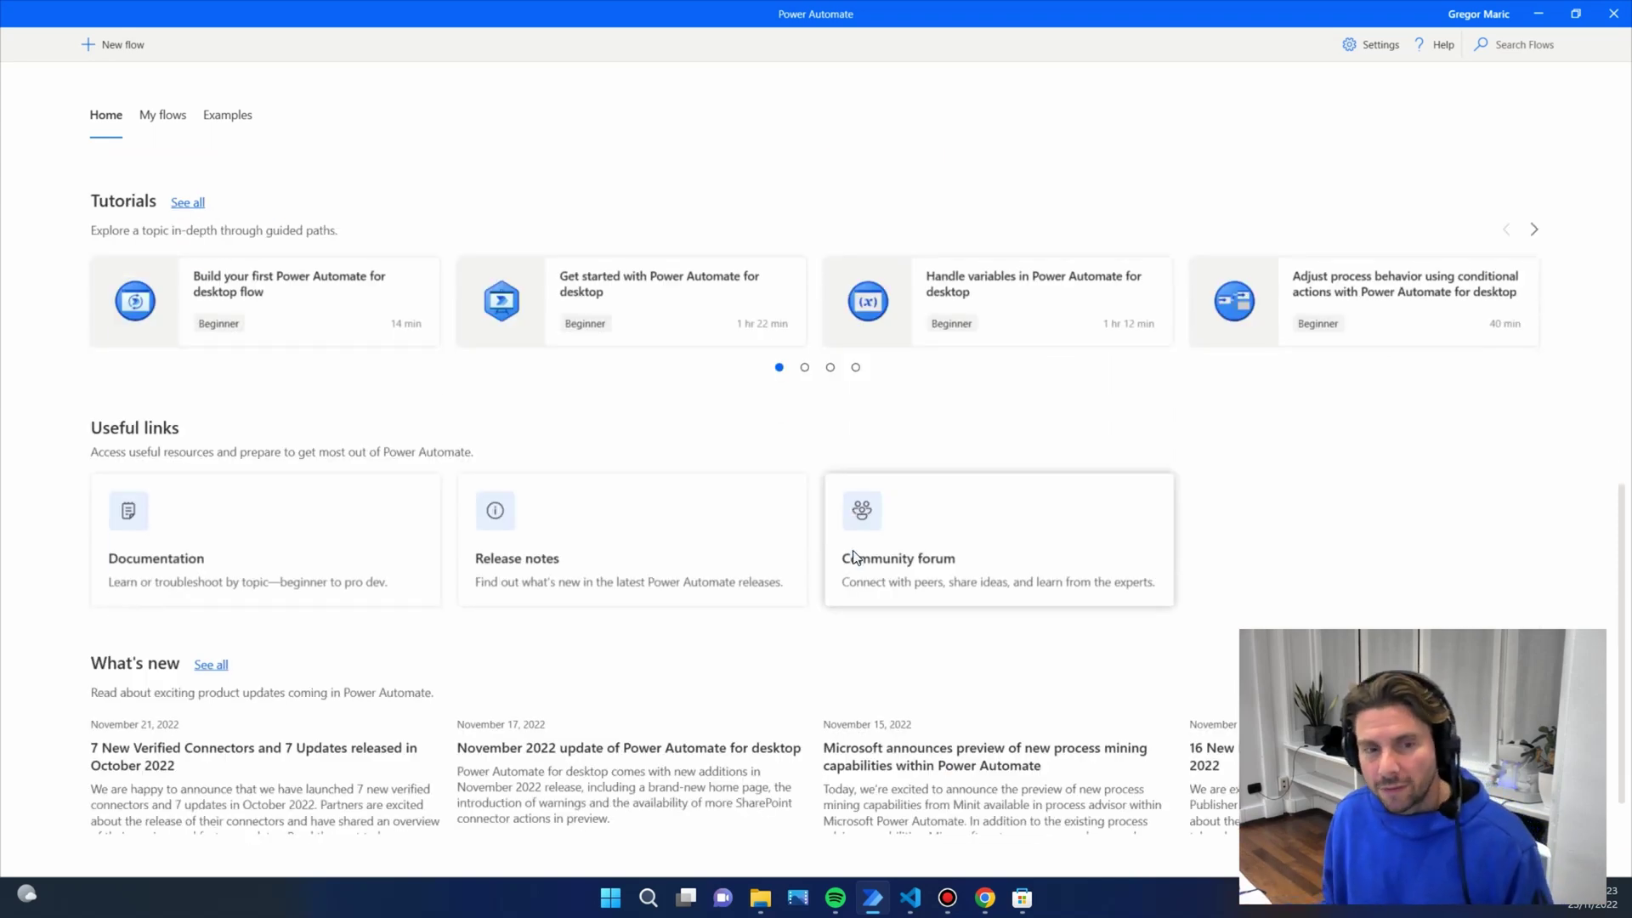
pyautogui.scroll(-1, 856, 557)
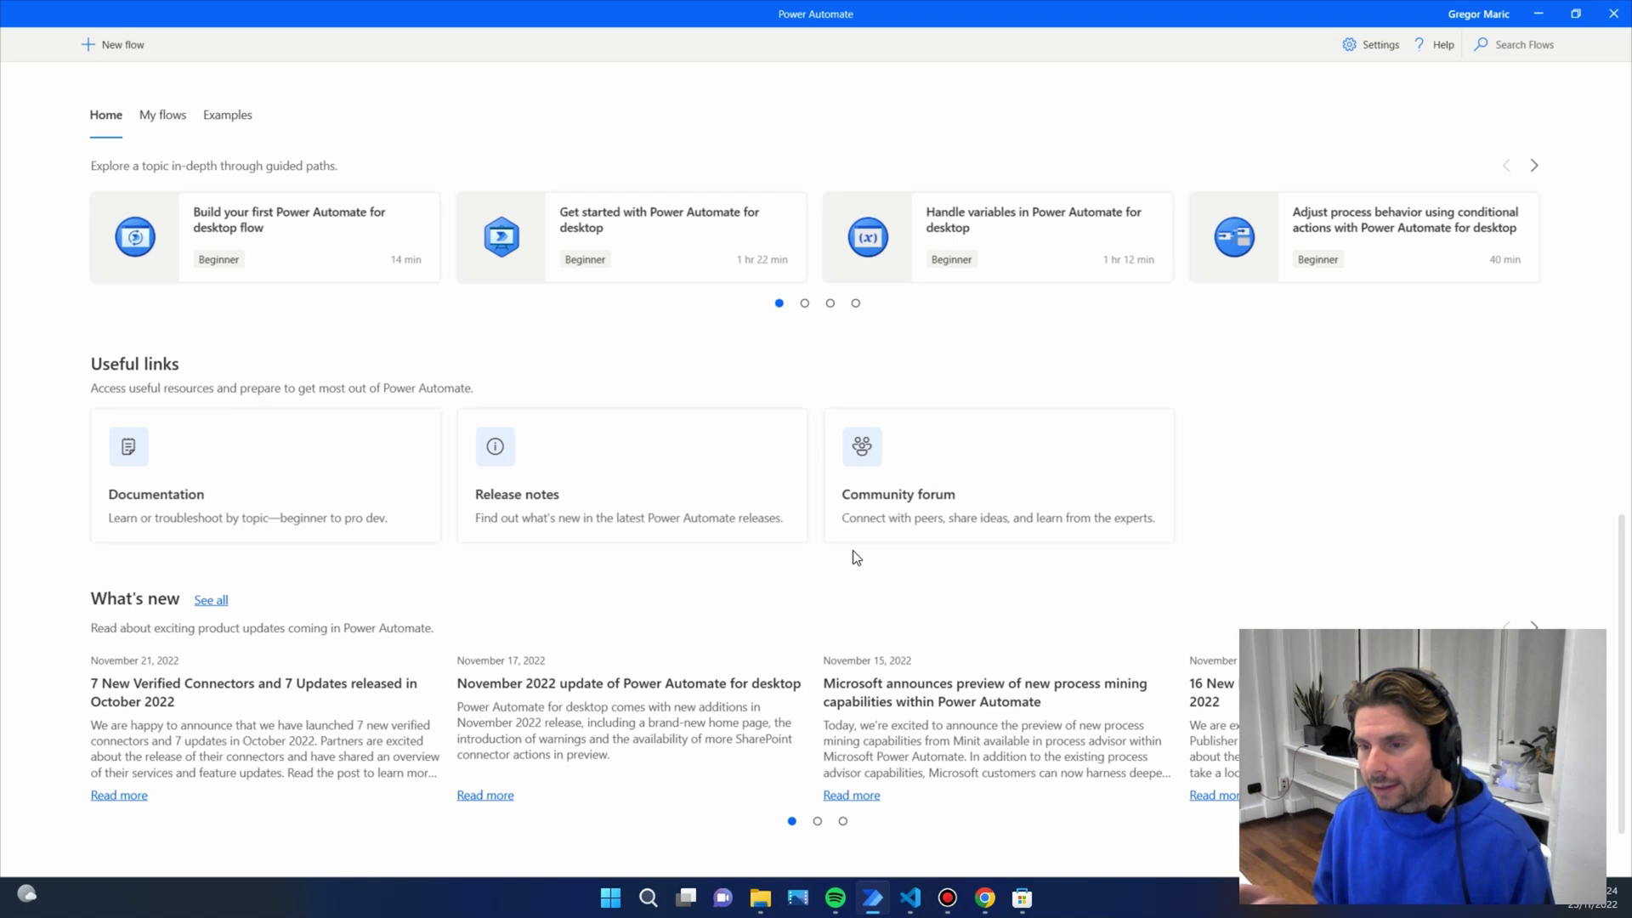
pyautogui.scroll(10, 899, 535)
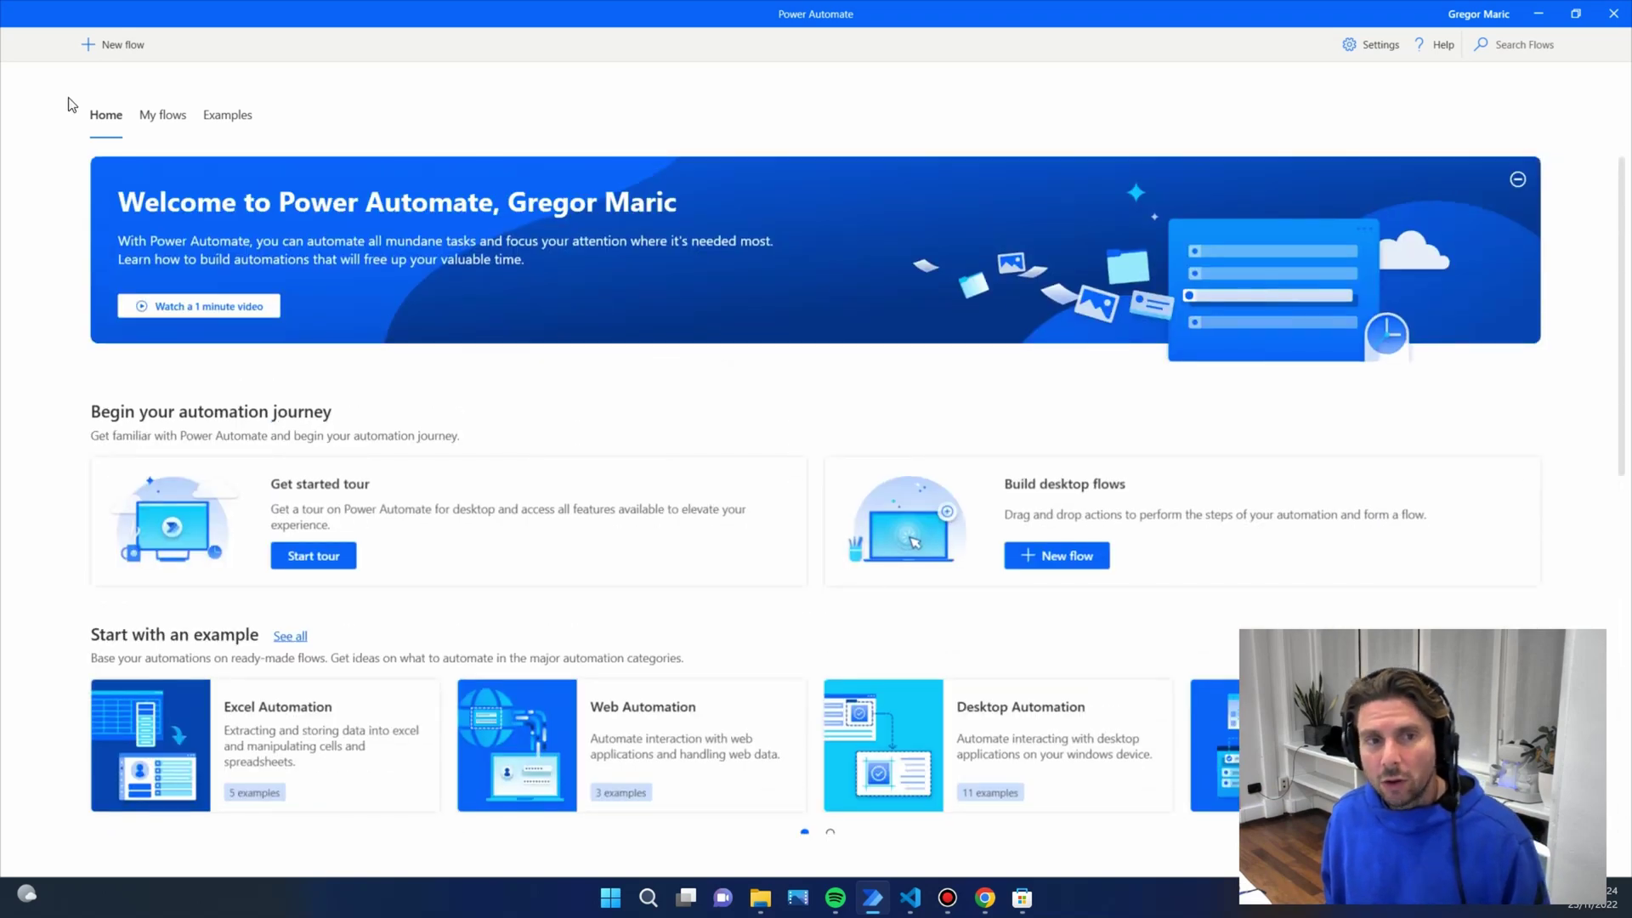
# Step: Look through the list of existing desktop flows under My flows
pyautogui.click(168, 124)
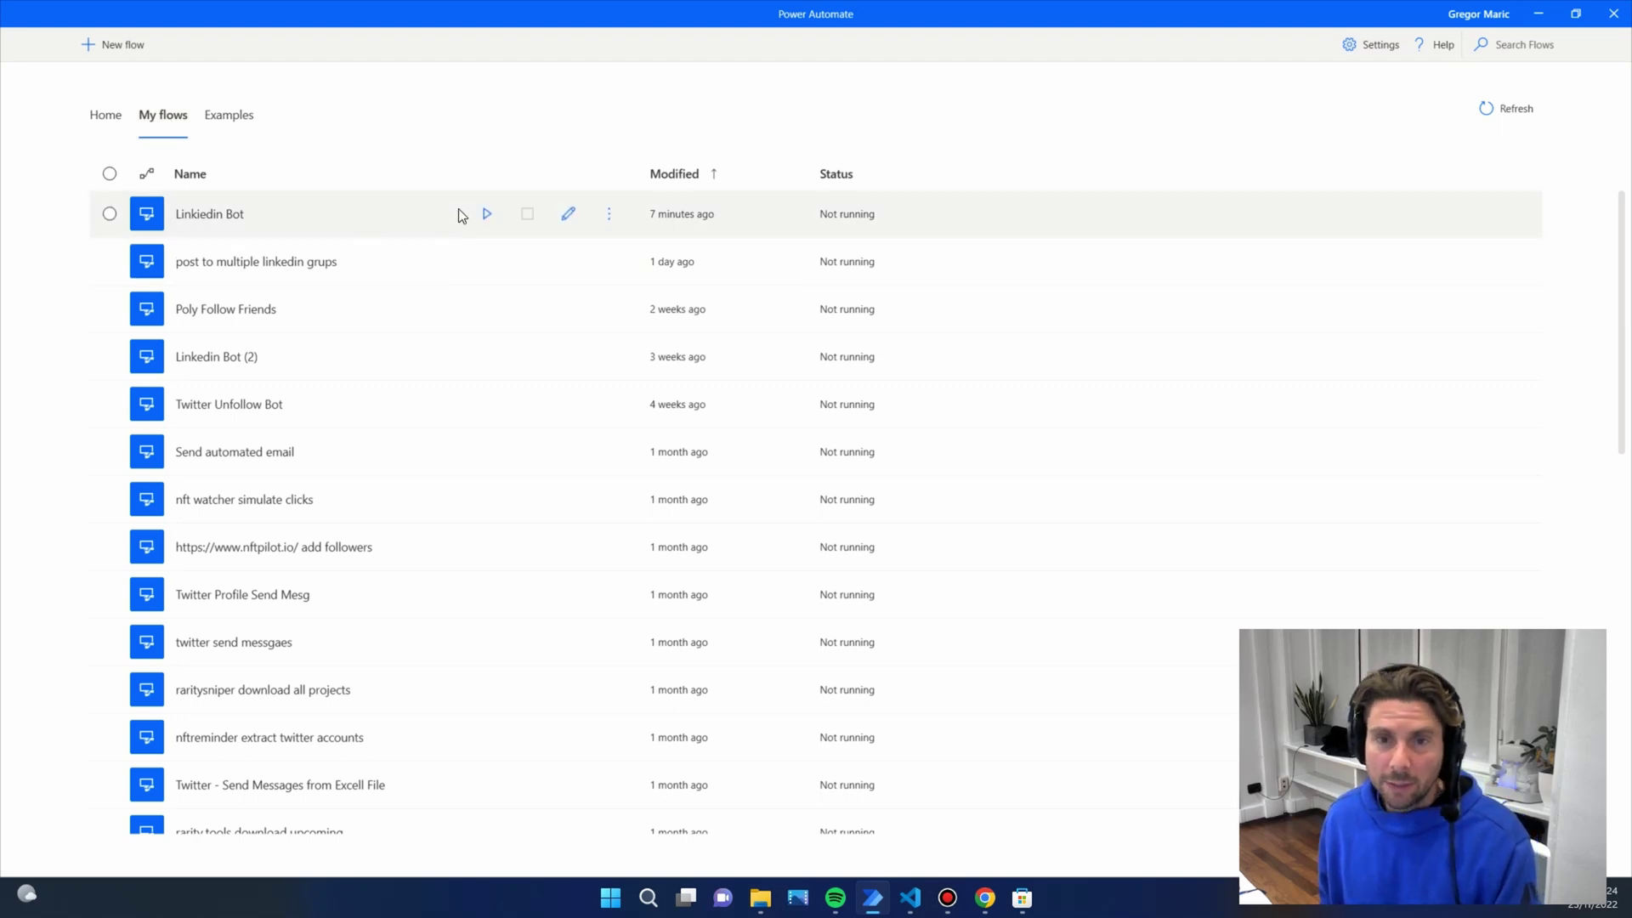
pyautogui.scroll(-2, 491, 350)
pyautogui.scroll(-7, 490, 357)
pyautogui.scroll(4, 370, 289)
pyautogui.scroll(2, 370, 289)
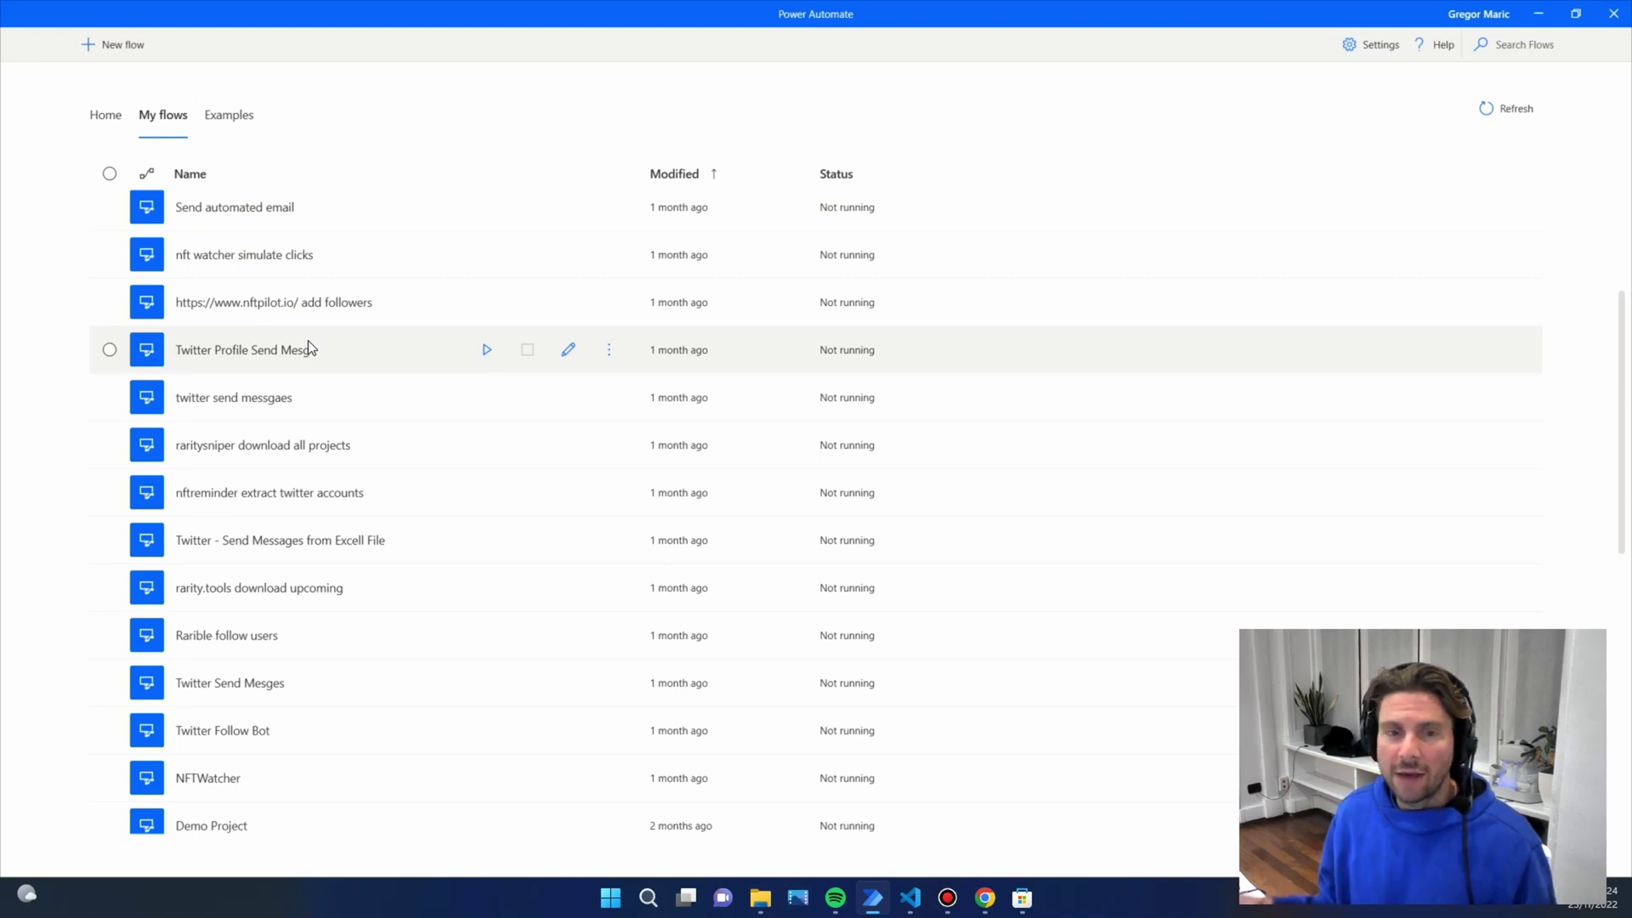
# Step: View the Desktop Automation examples and the actions available for "Send text to Notepad", and return to the example categories
pyautogui.click(240, 118)
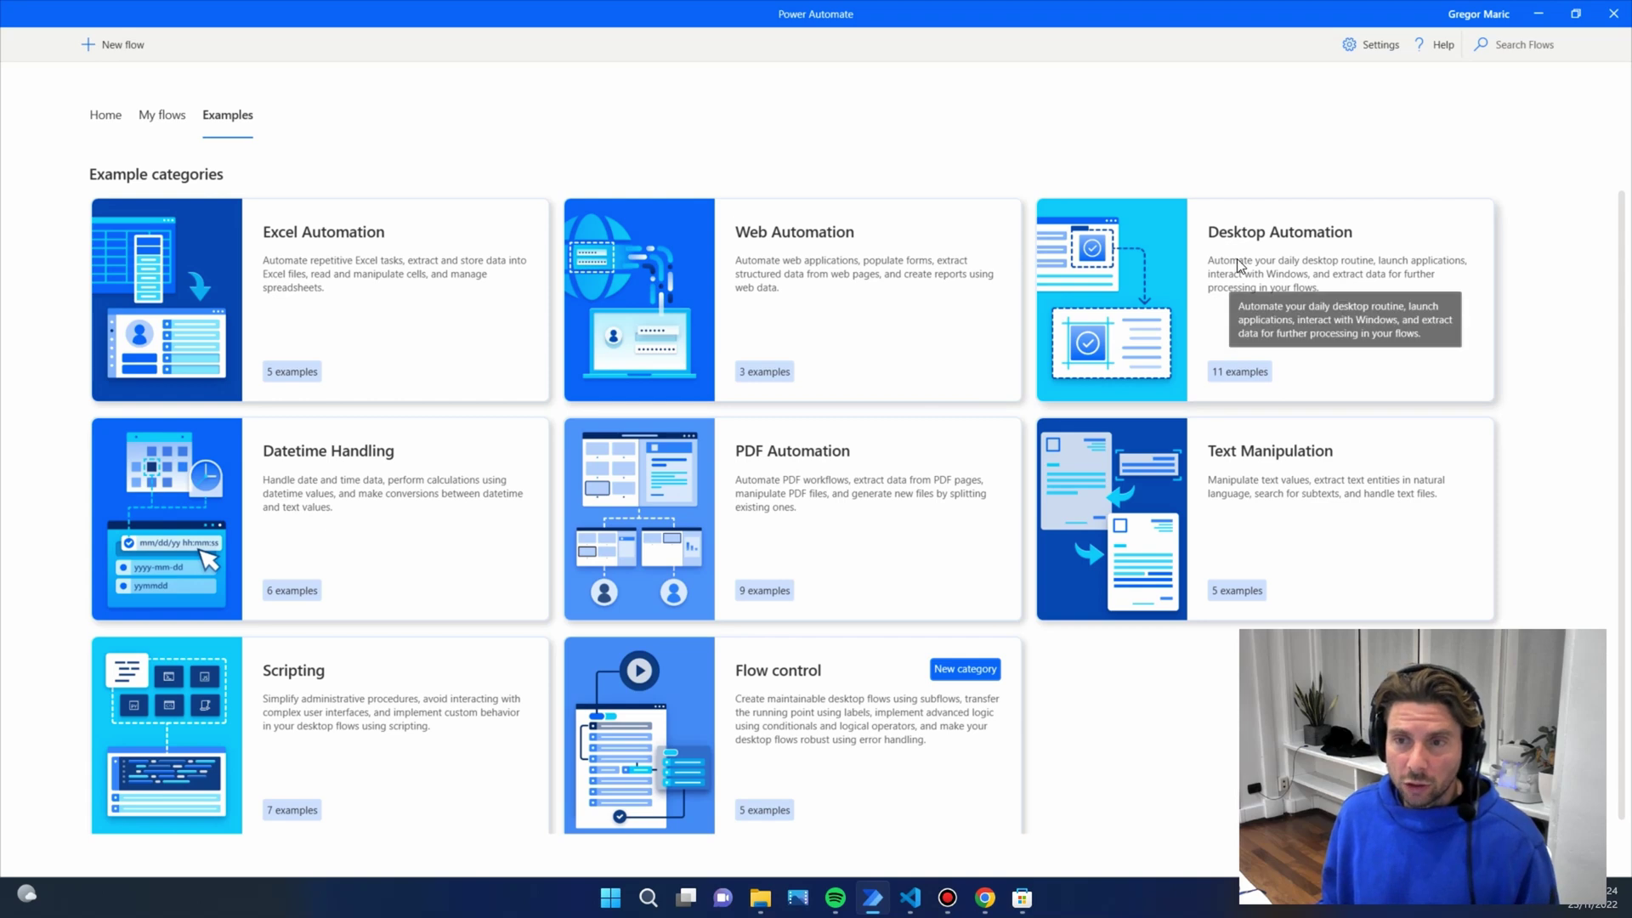
pyautogui.click(1235, 287)
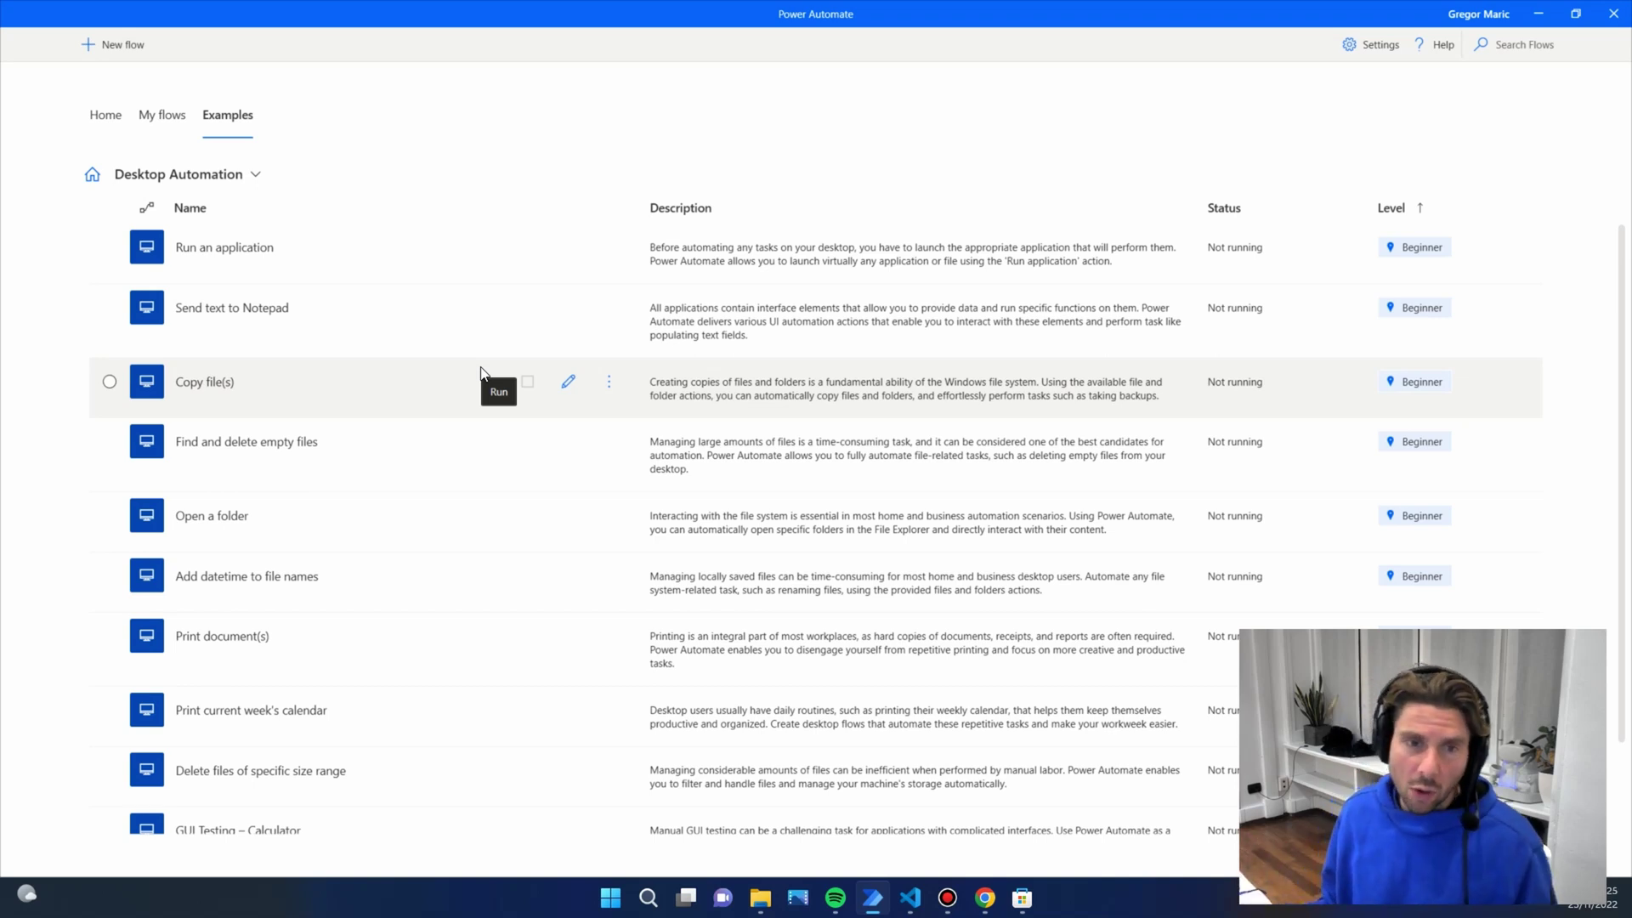
pyautogui.click(608, 309)
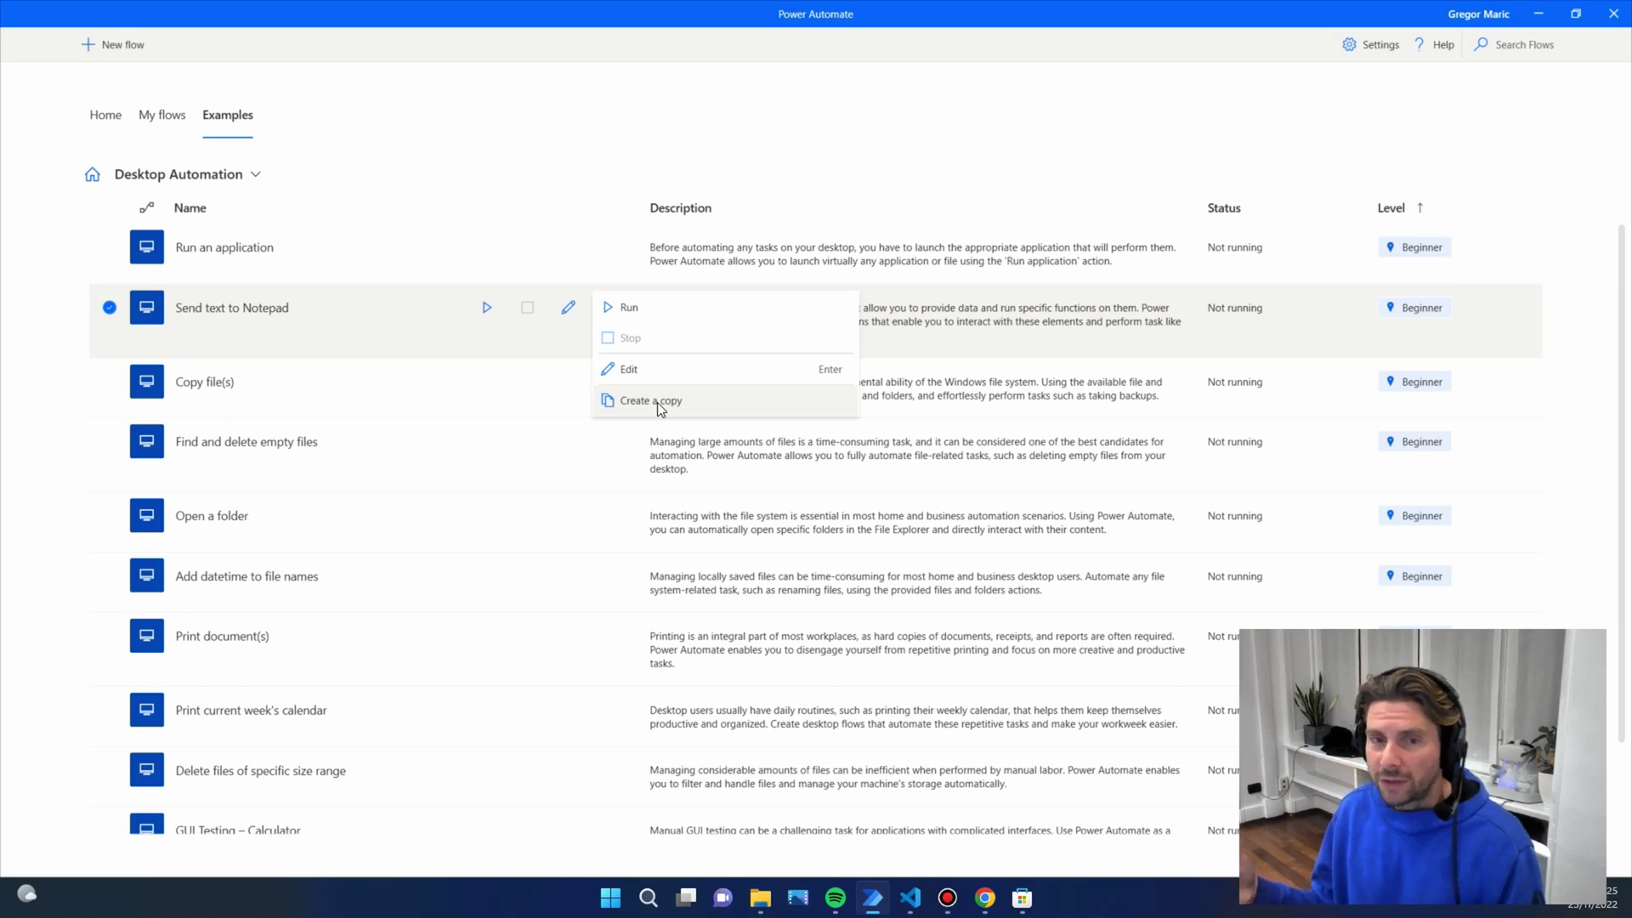
pyautogui.click(238, 180)
pyautogui.click(255, 176)
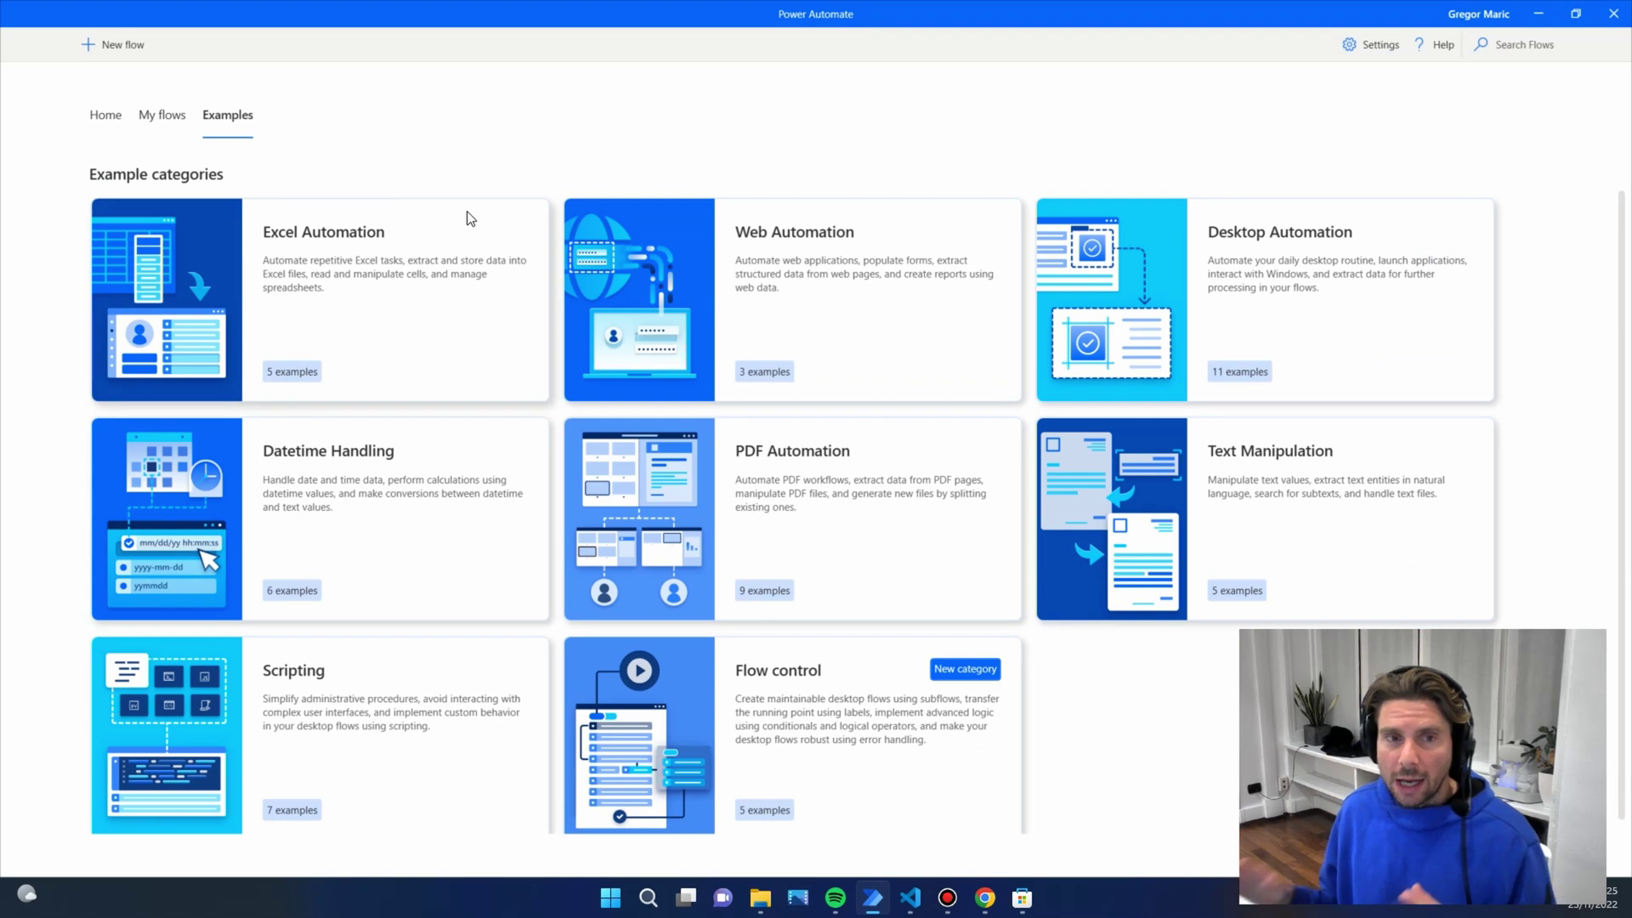
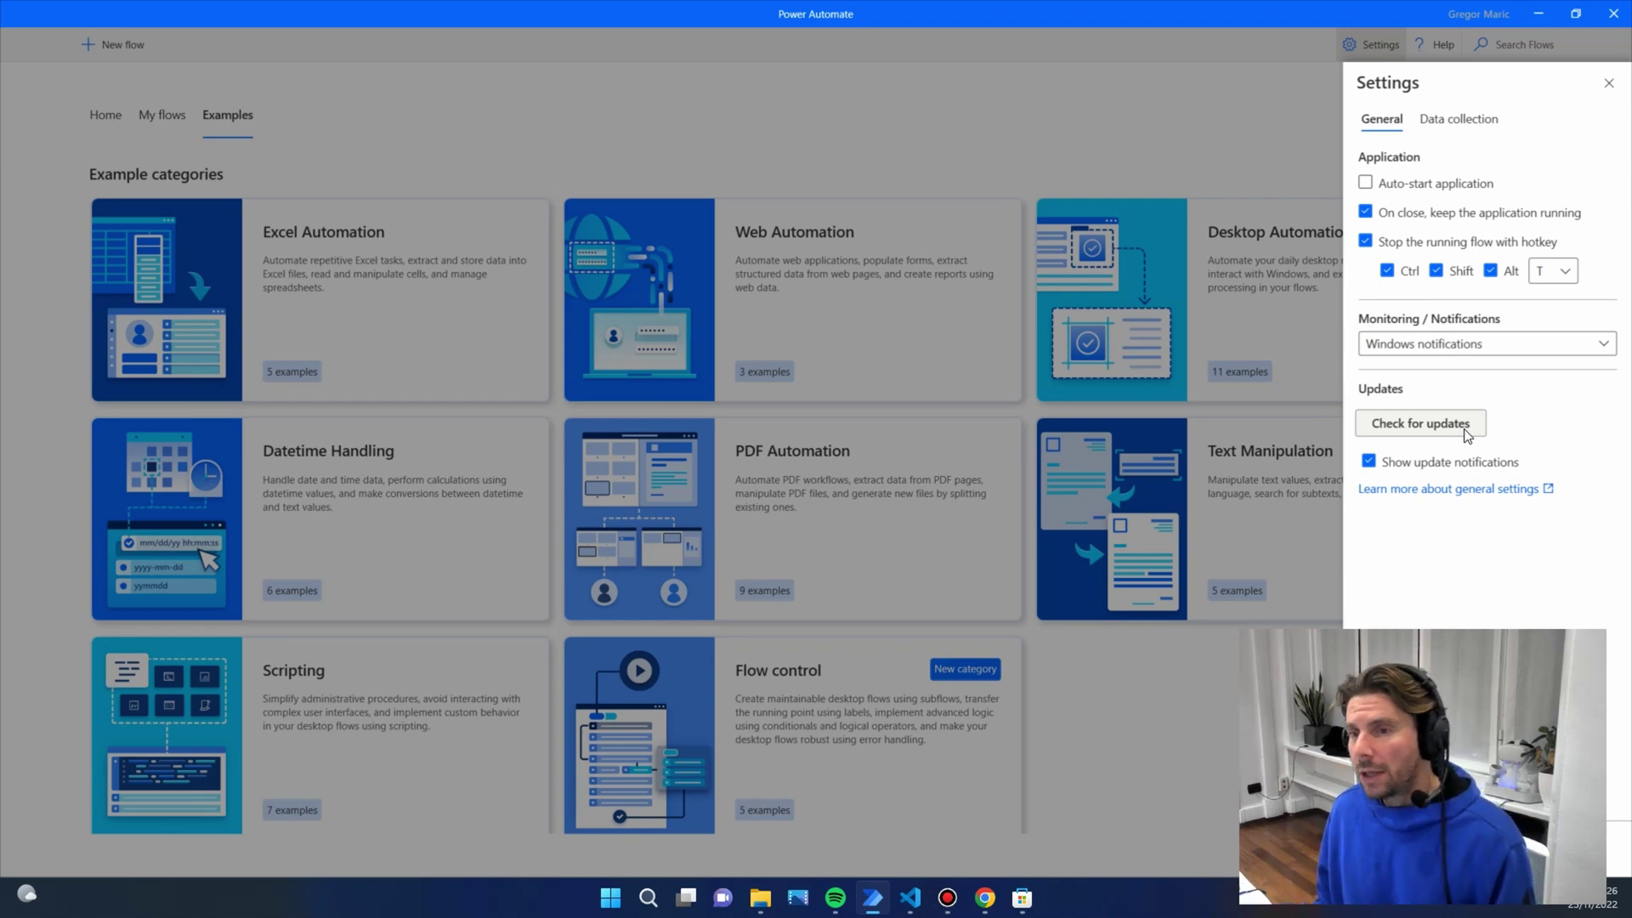
# Step: Close the application settings and view the available help resources
pyautogui.click(1608, 84)
pyautogui.click(1444, 48)
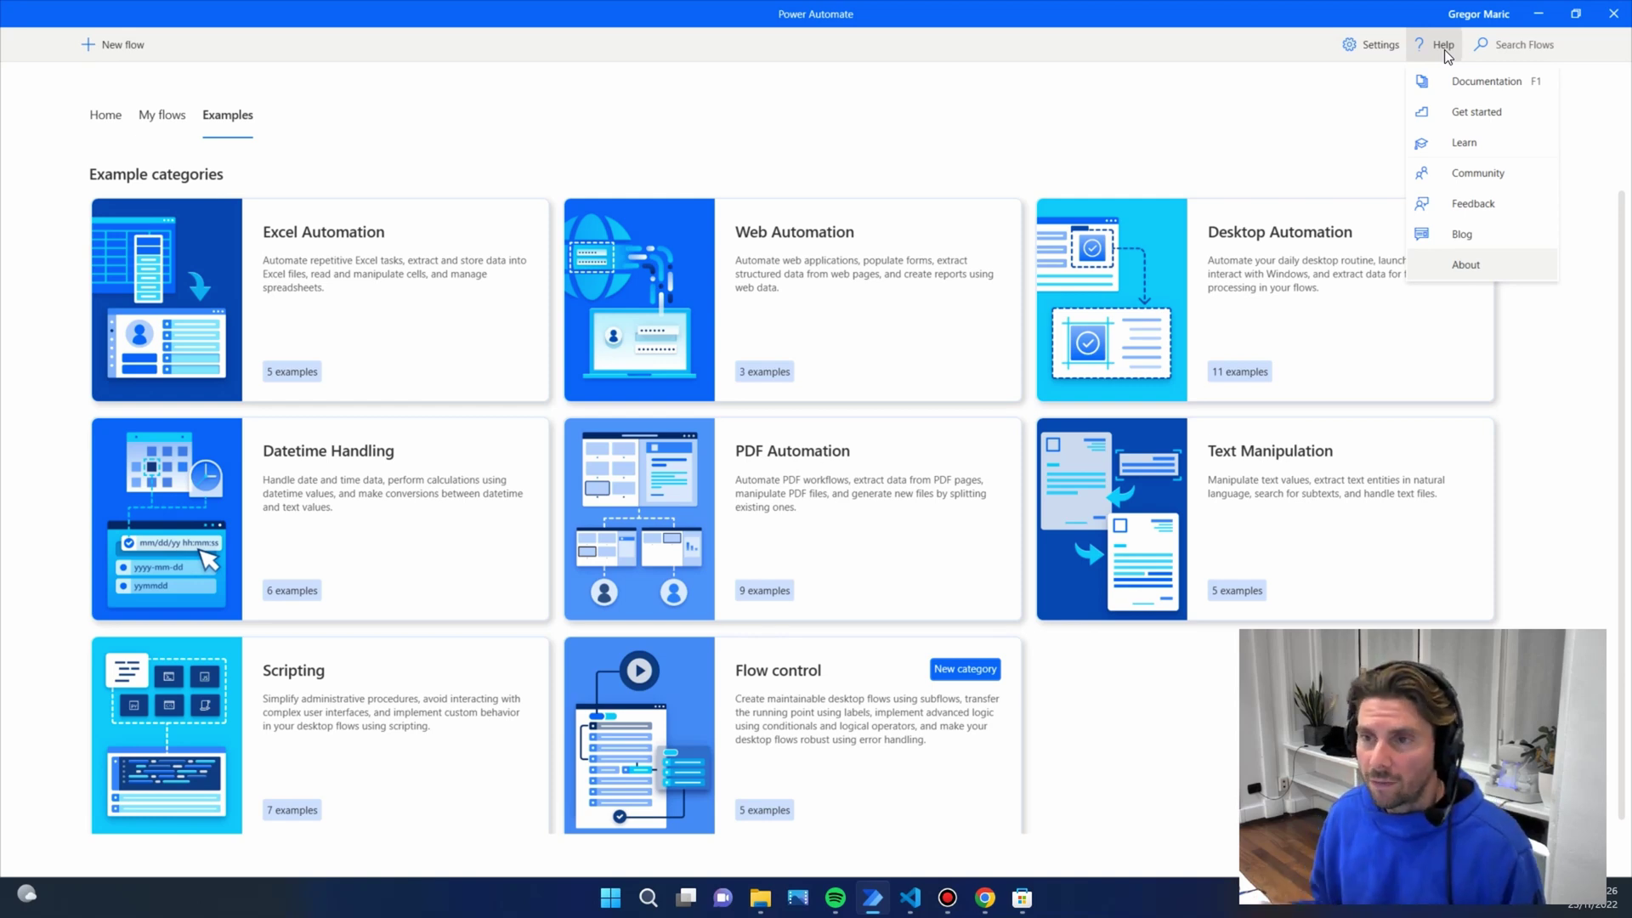
pyautogui.click(1084, 104)
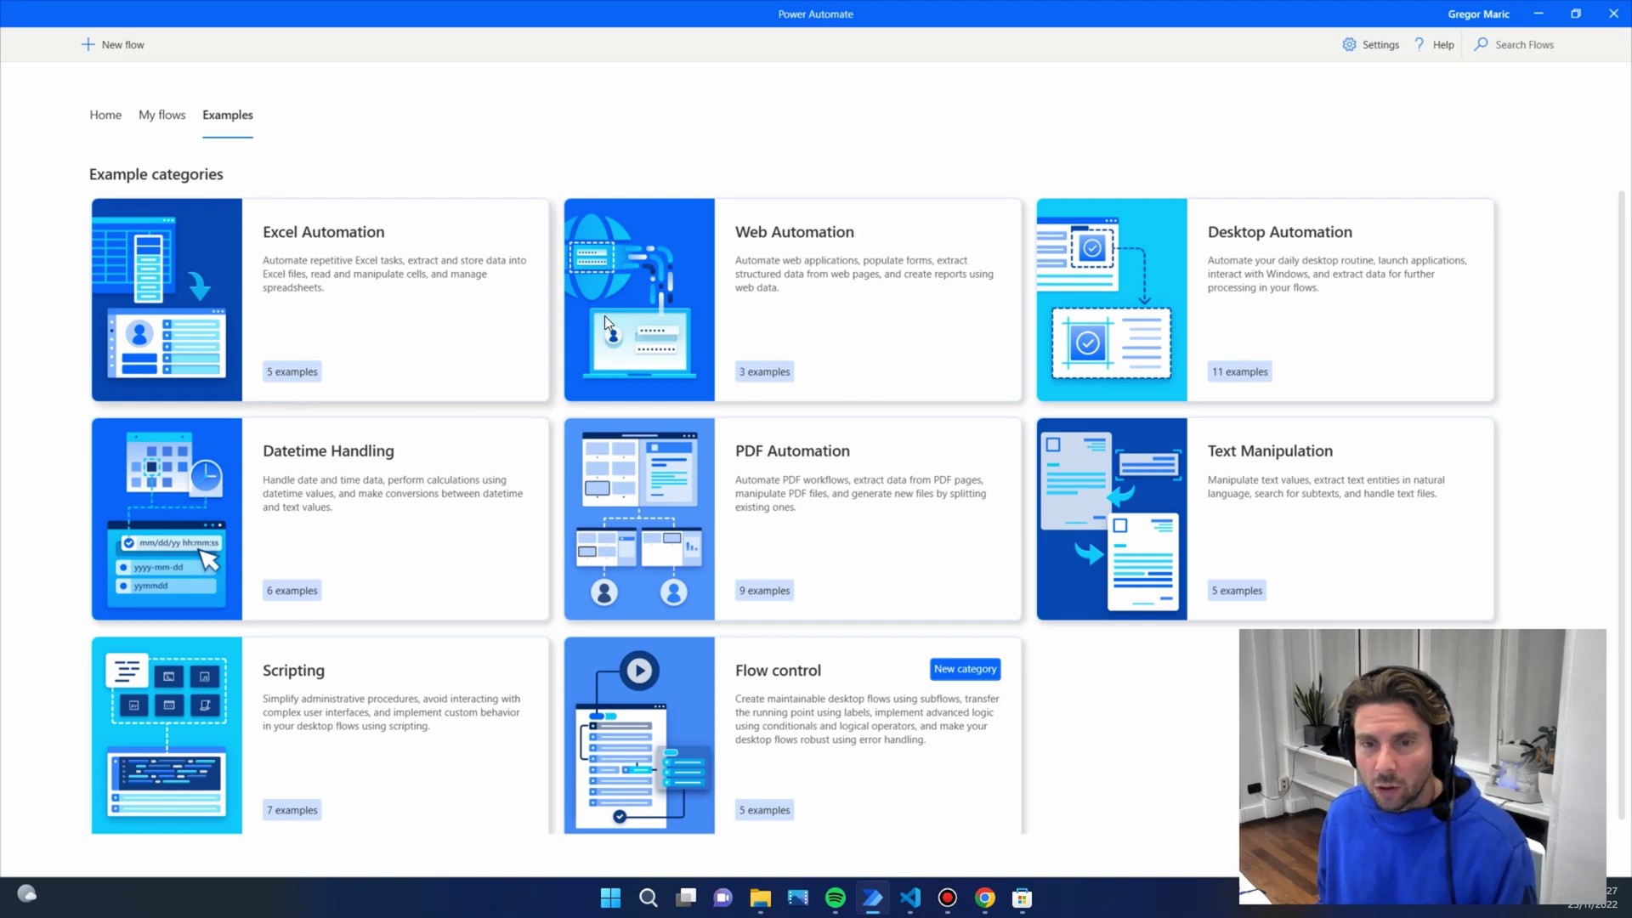
# Step: Create a copy of the Web Automation example "Open a web page" named "Open a web page - Training Process"
pyautogui.click(163, 118)
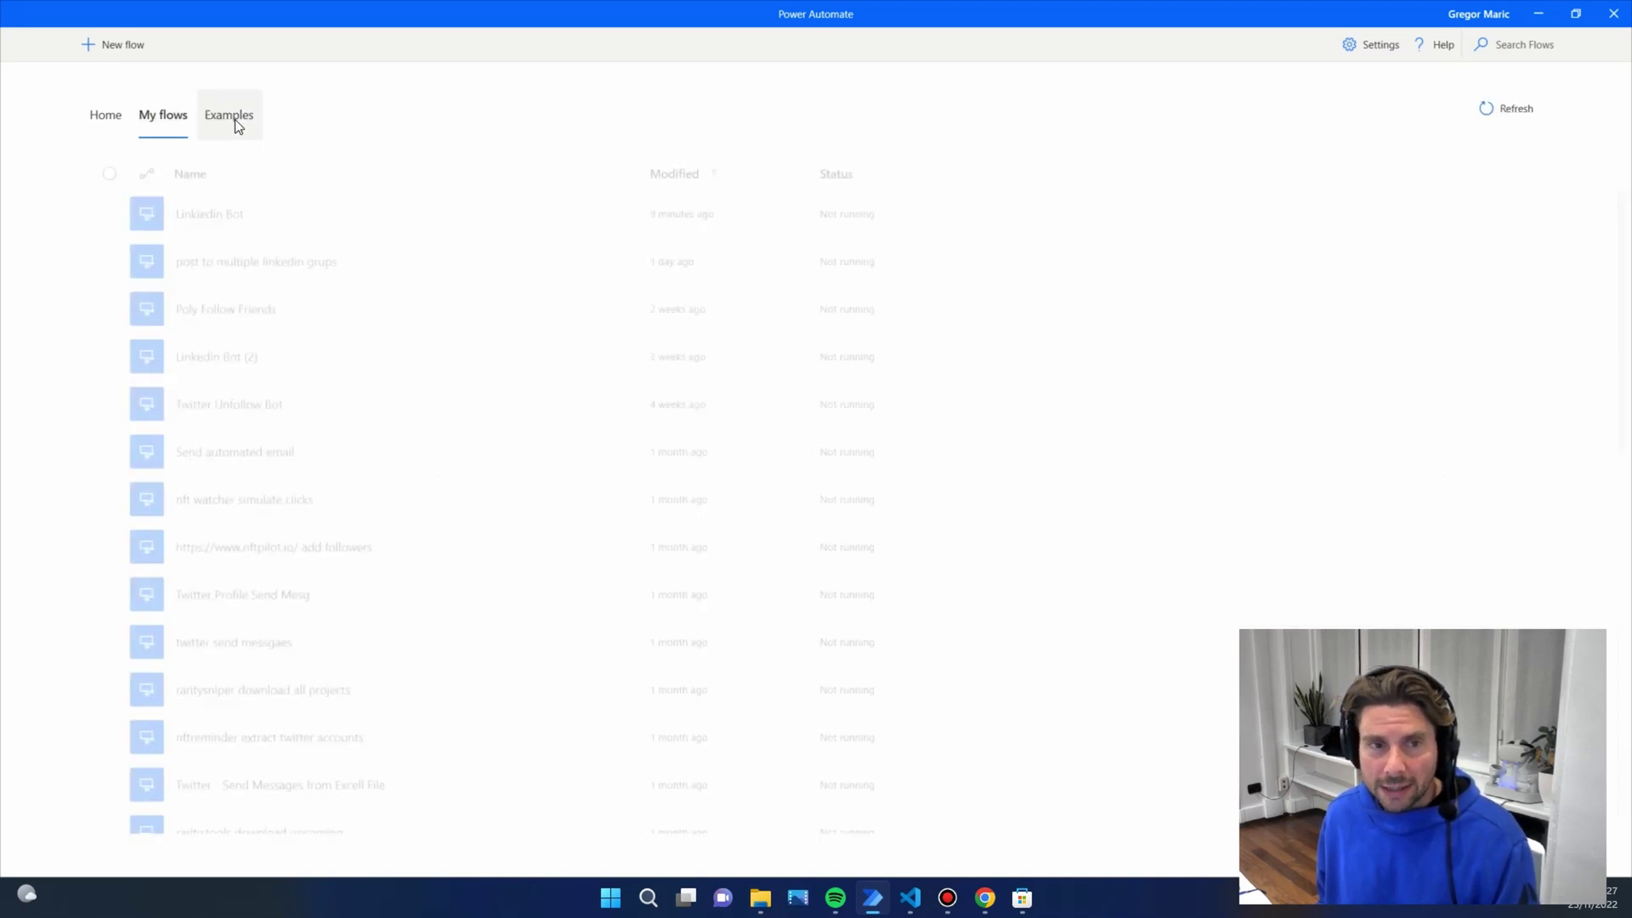
pyautogui.click(237, 120)
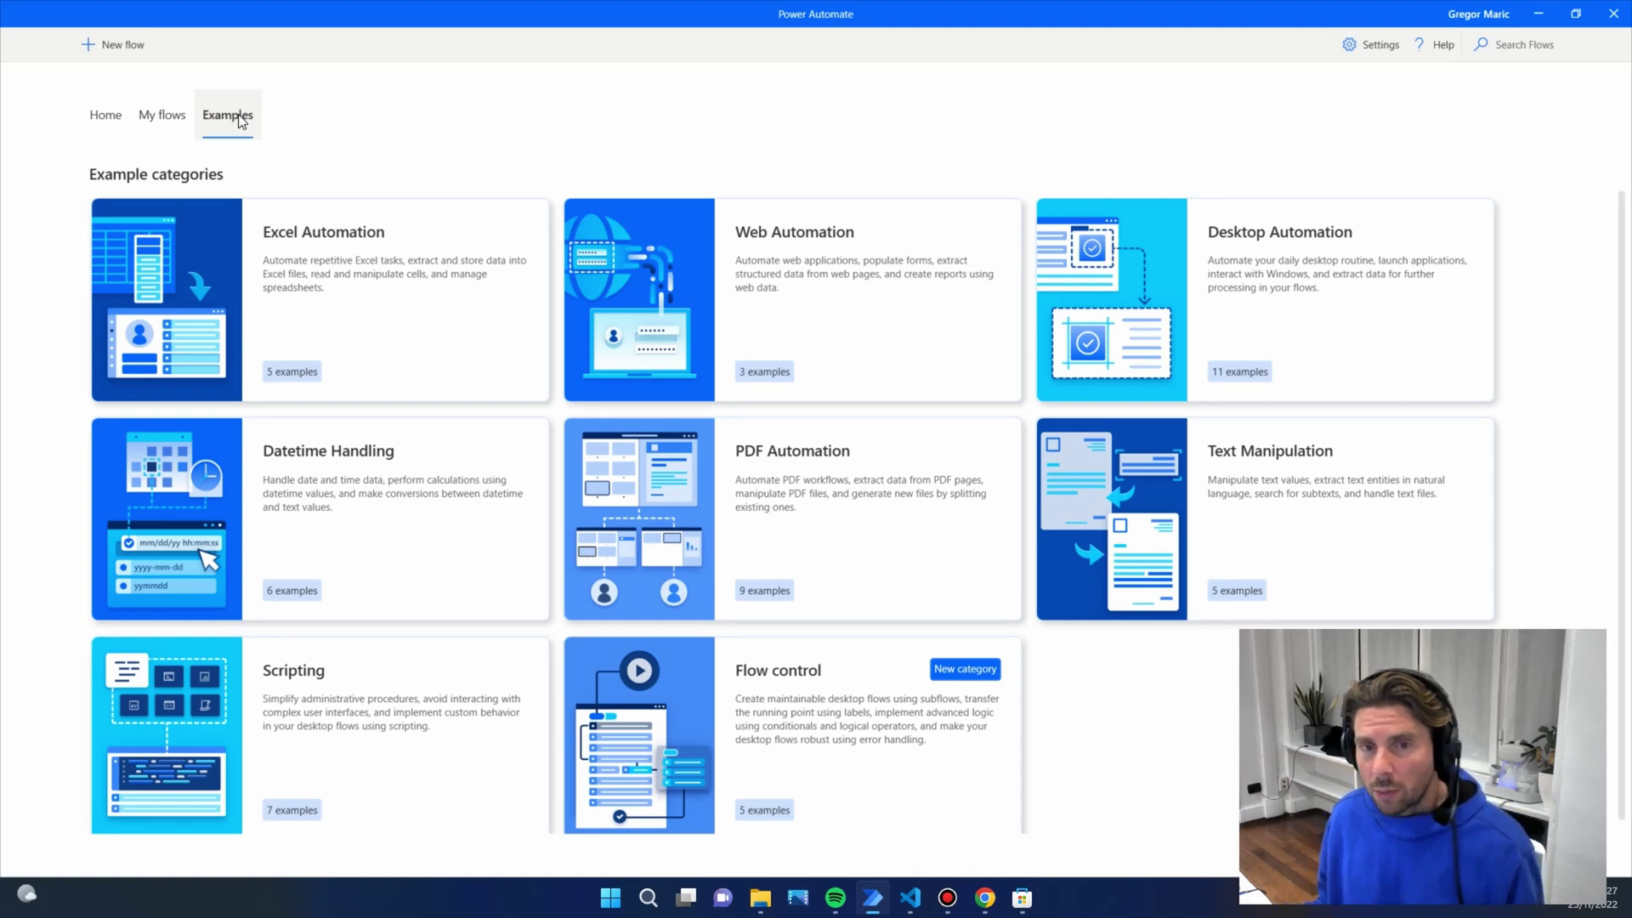
pyautogui.click(796, 253)
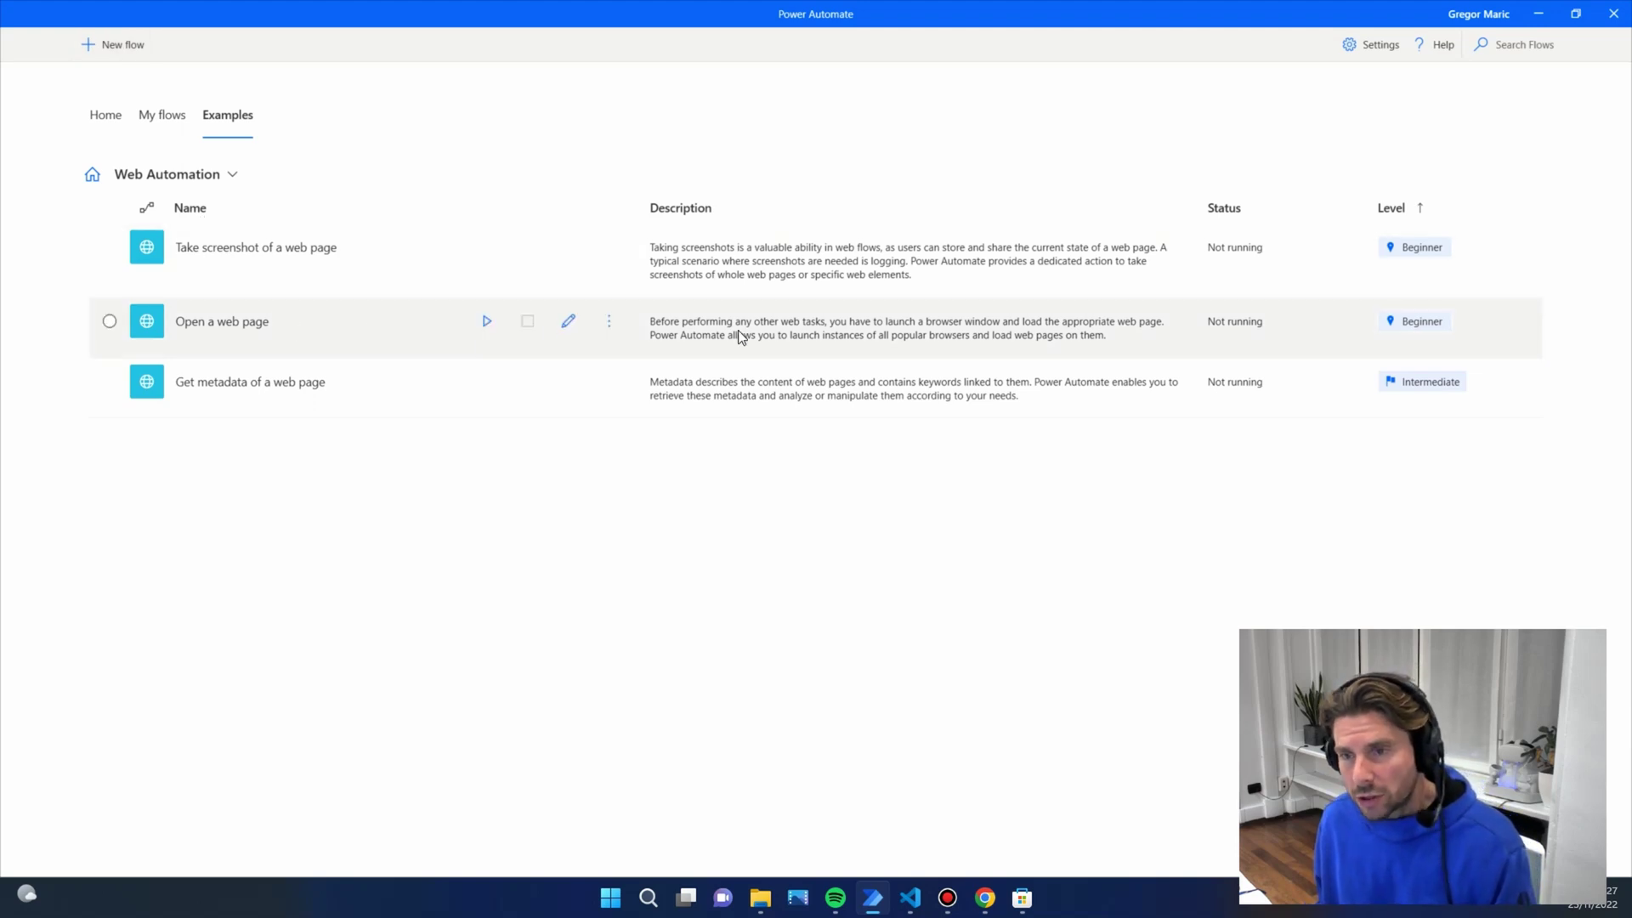
pyautogui.click(610, 323)
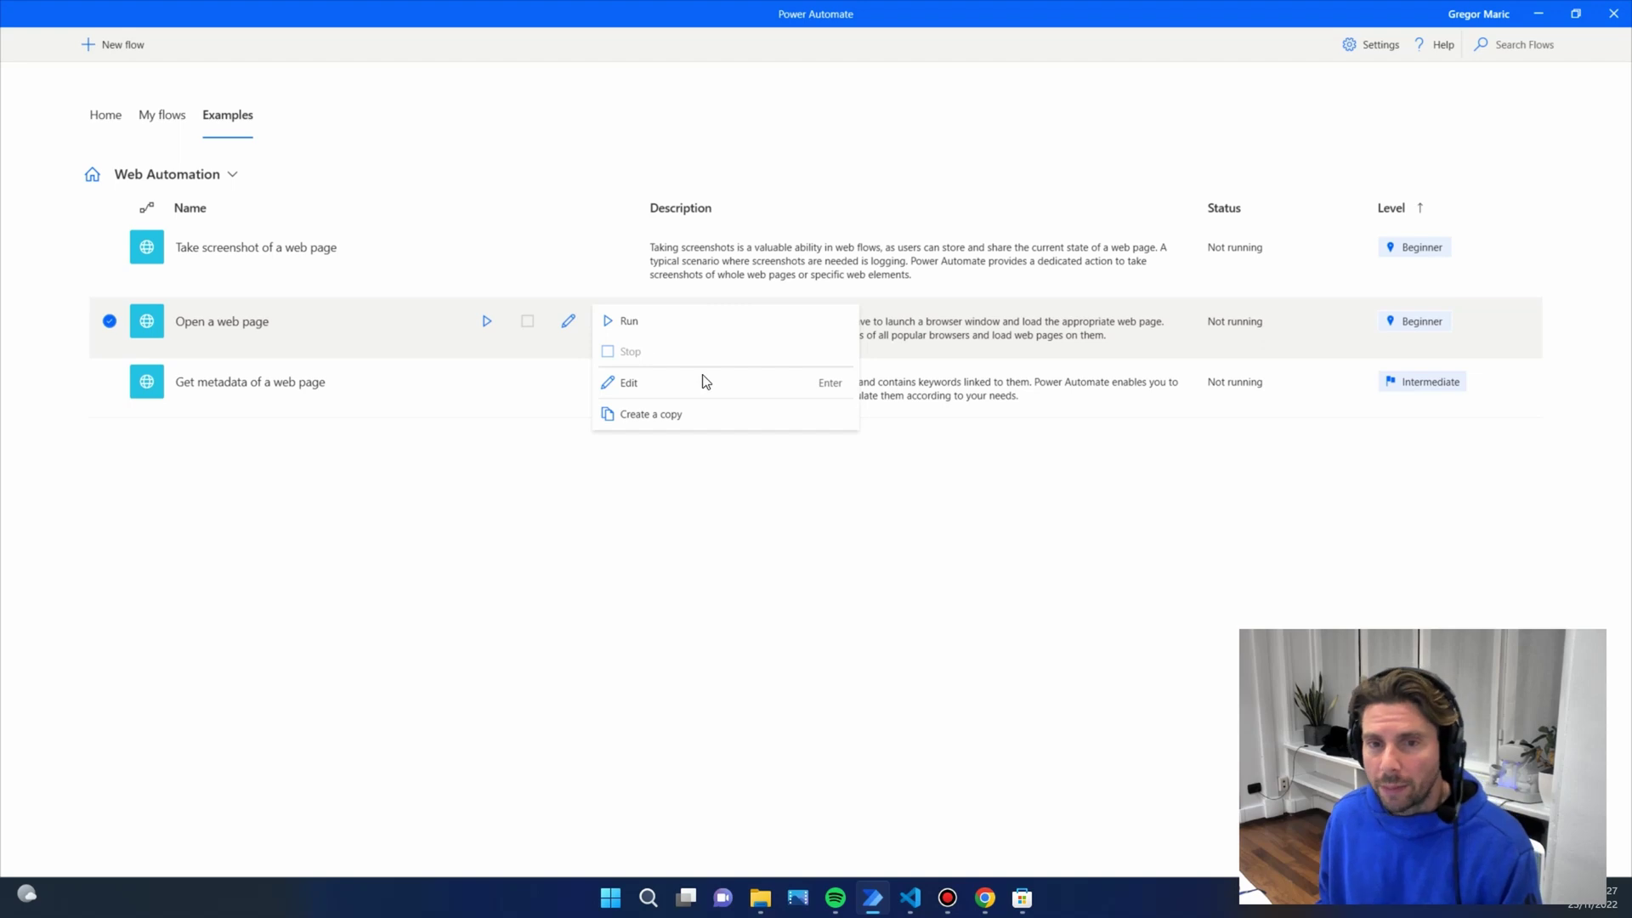
pyautogui.click(652, 414)
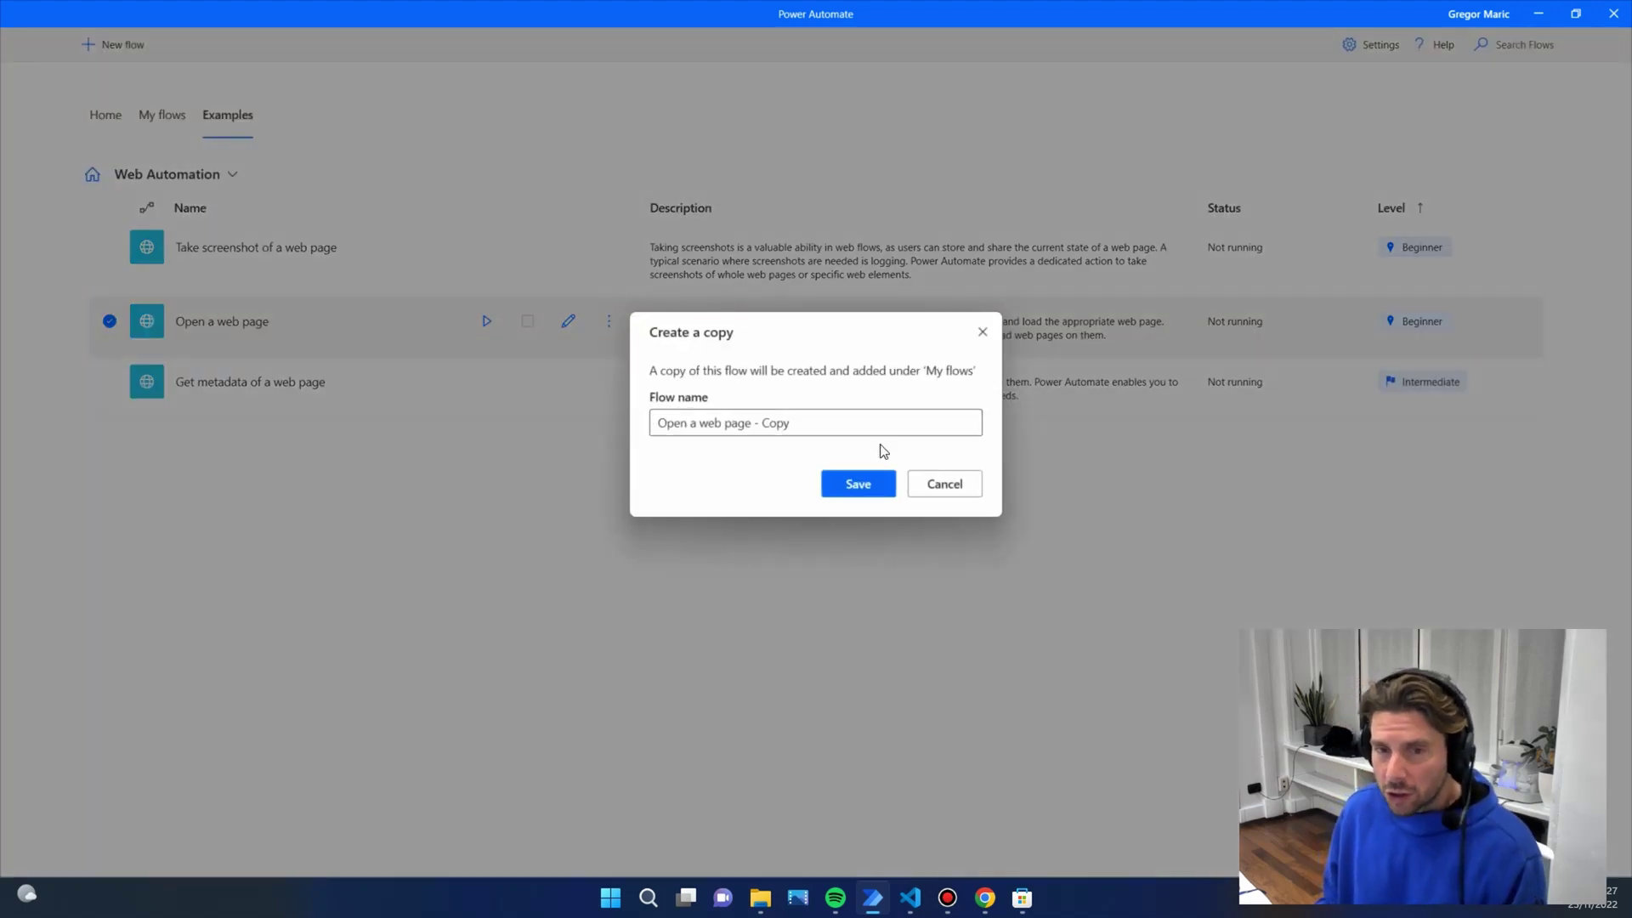
pyautogui.doubleClick(773, 424)
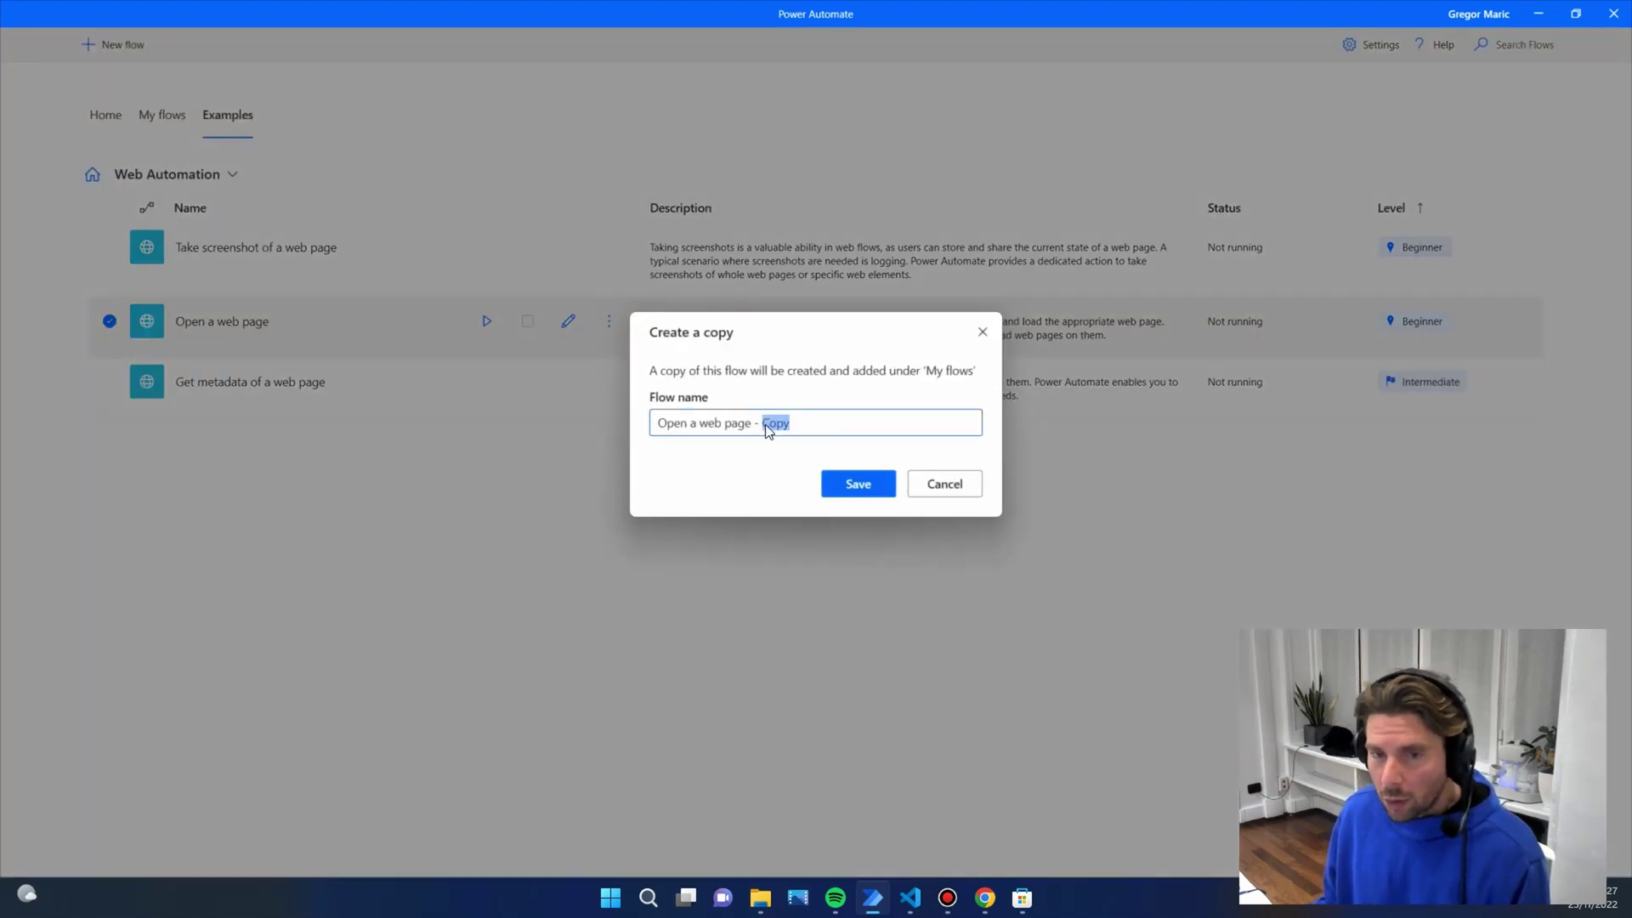
pyautogui.write('Train')
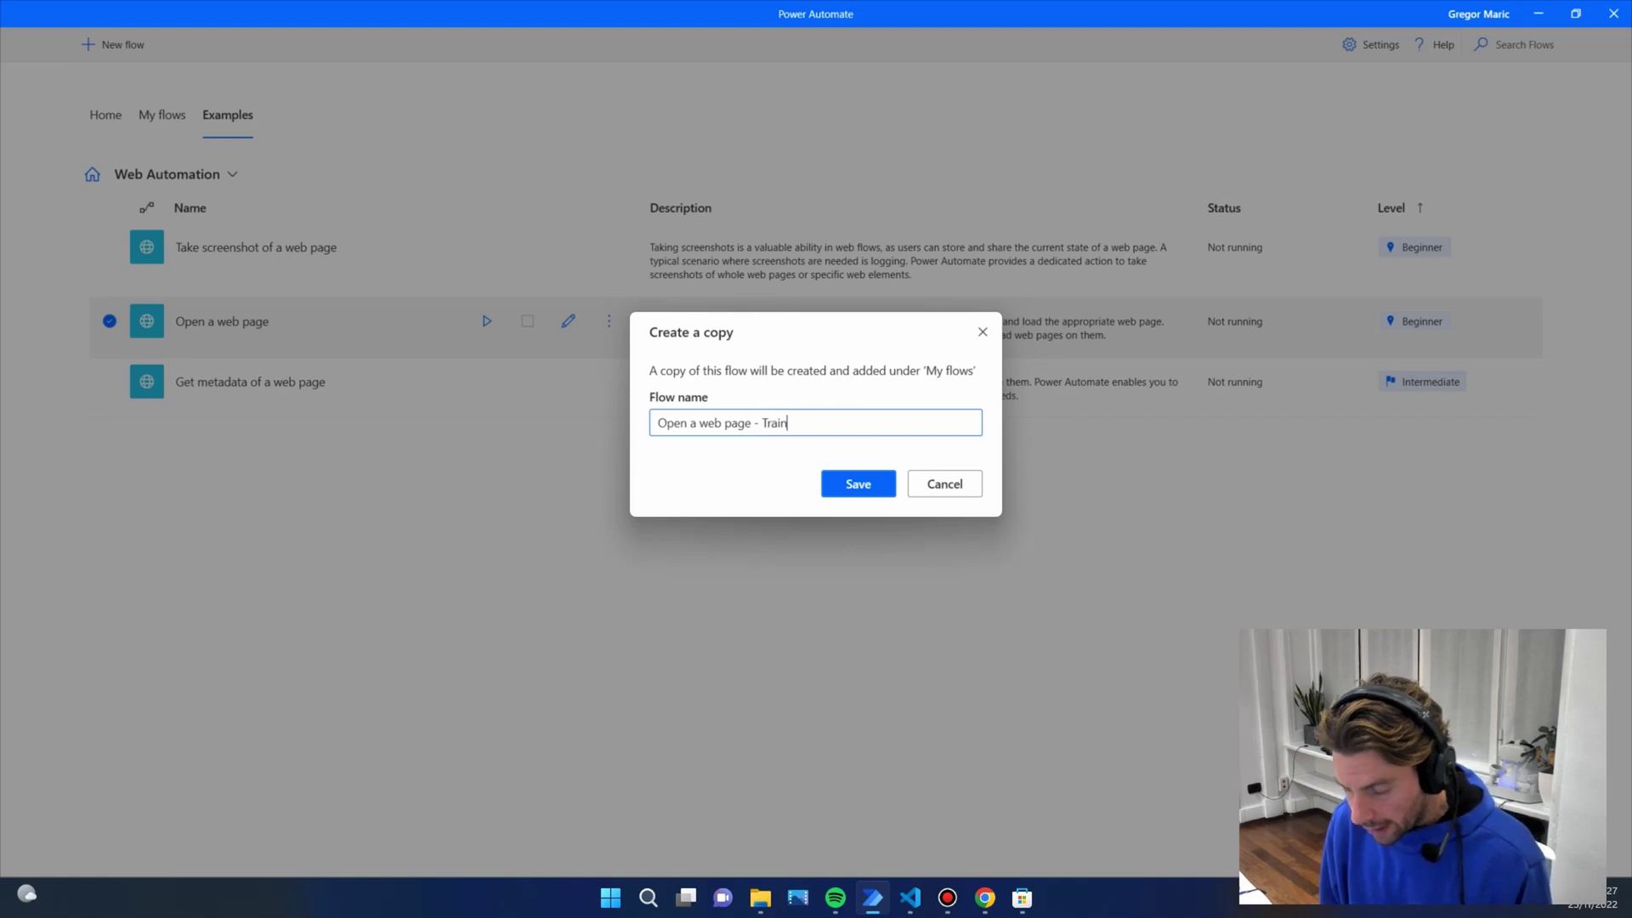
pyautogui.write('ing Process')
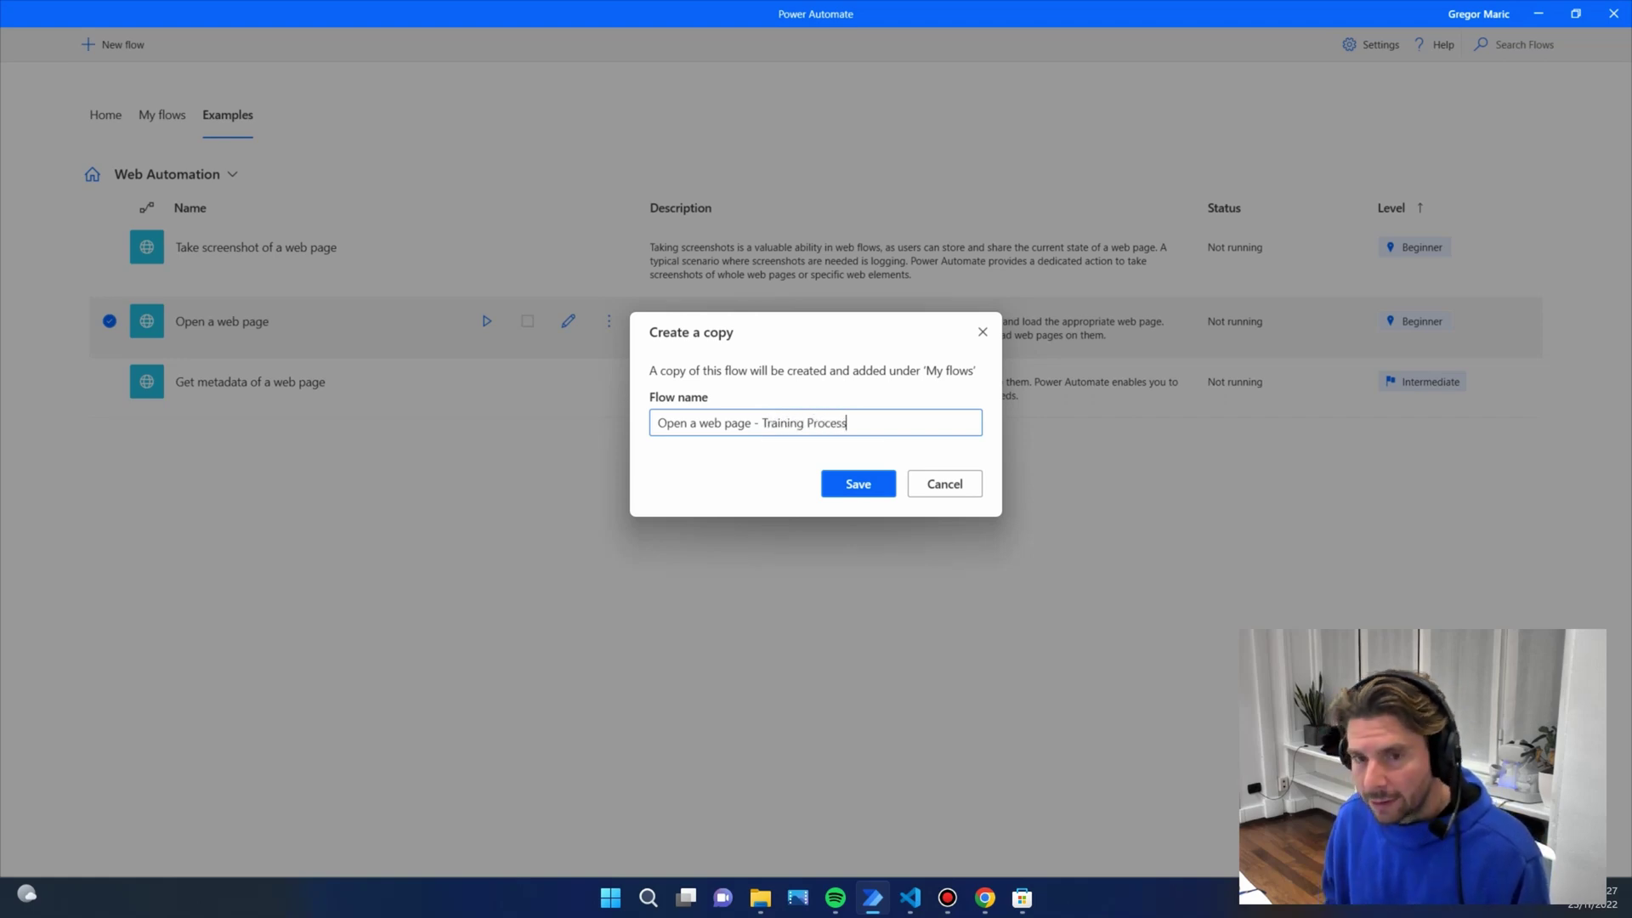
pyautogui.click(848, 485)
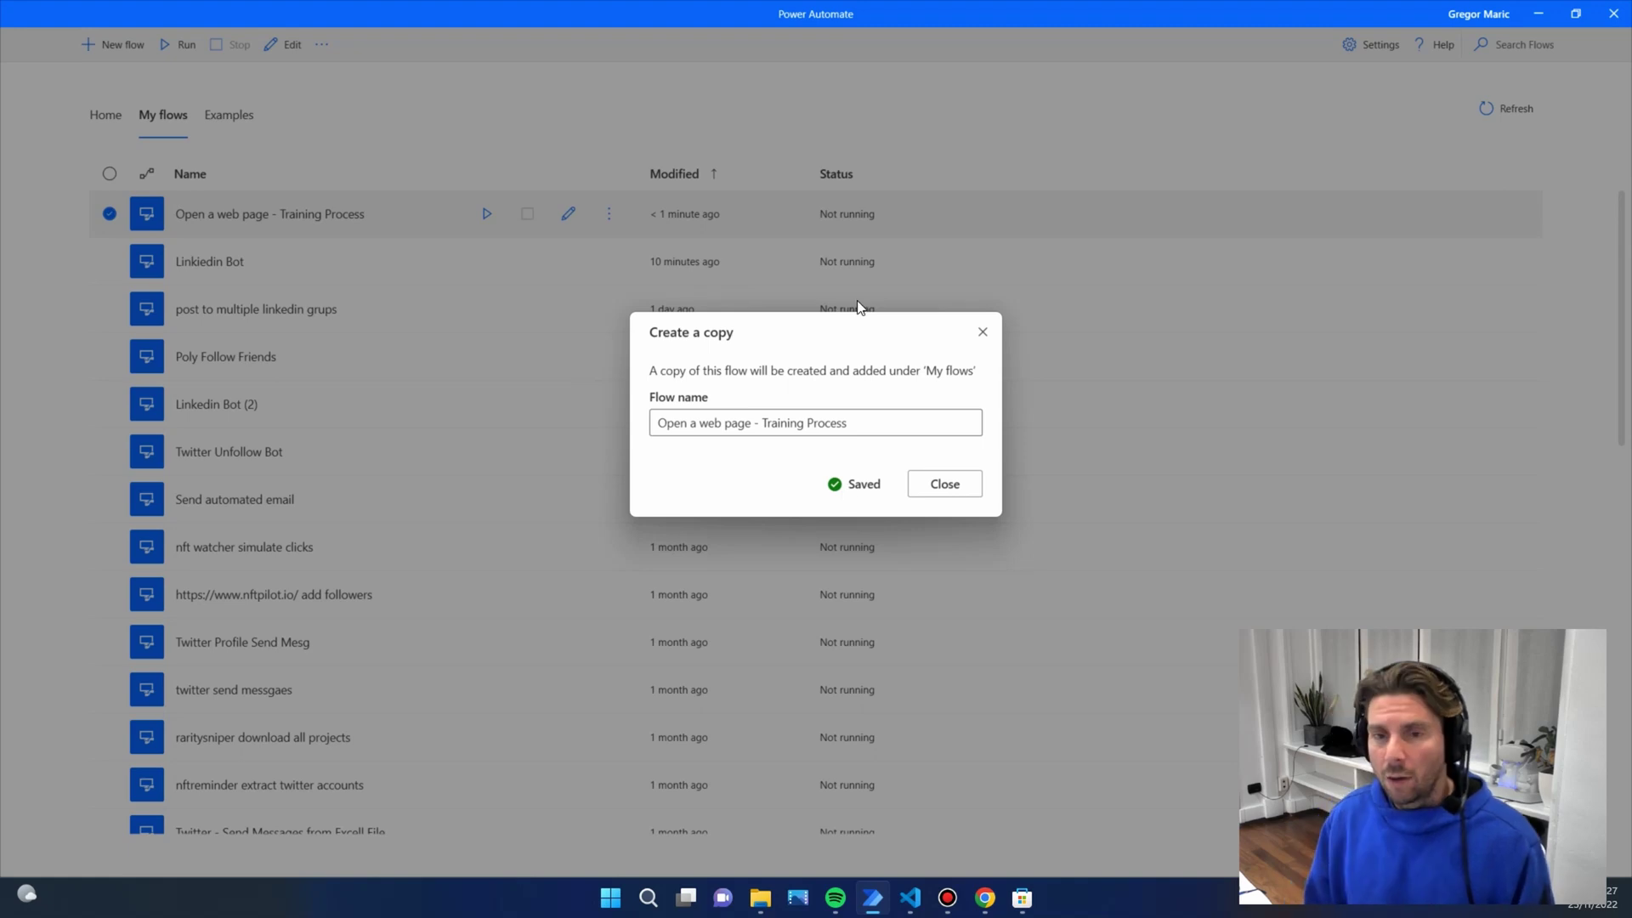
pyautogui.click(943, 484)
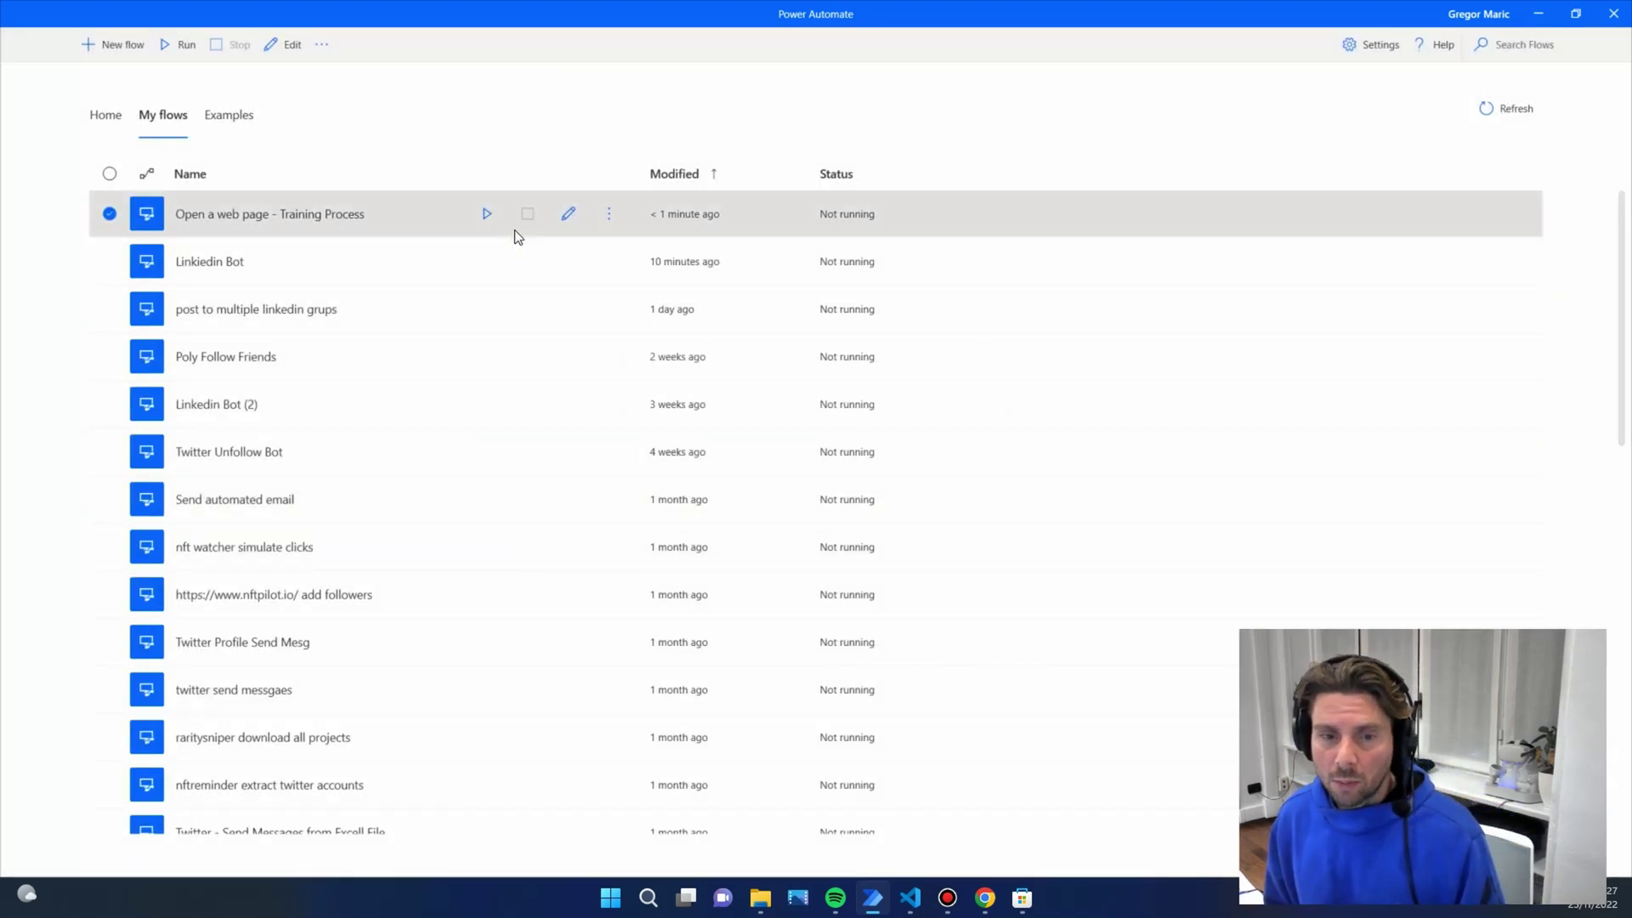
# Step: View the details of the "Open a web page - Training Process" flow, including its name and description, and close them
pyautogui.click(611, 213)
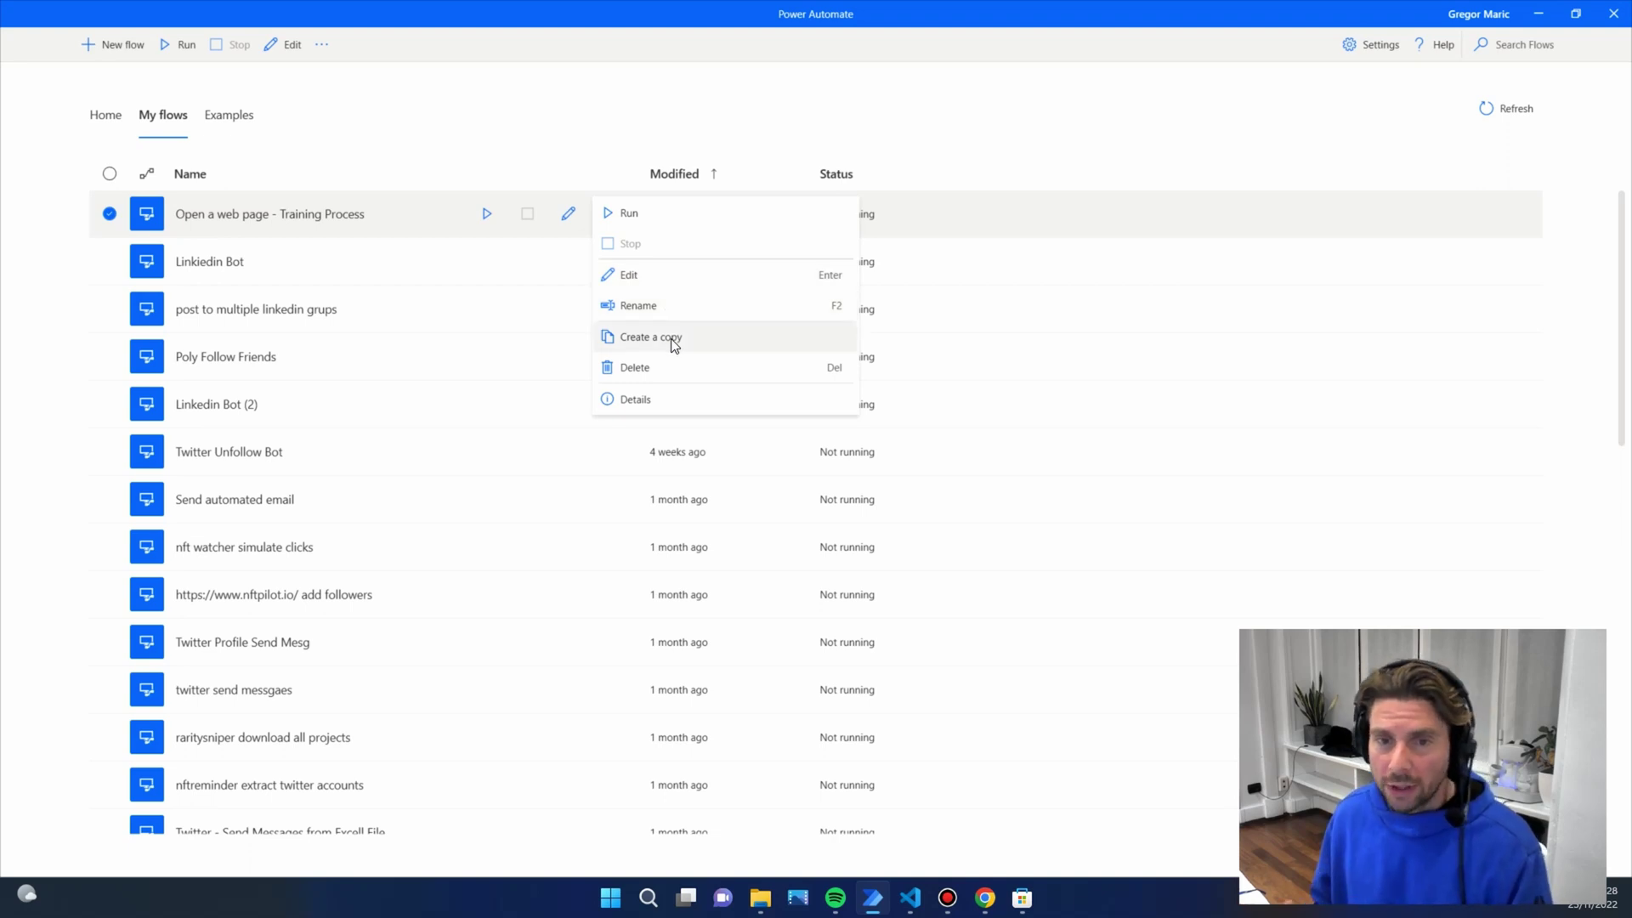
pyautogui.click(652, 401)
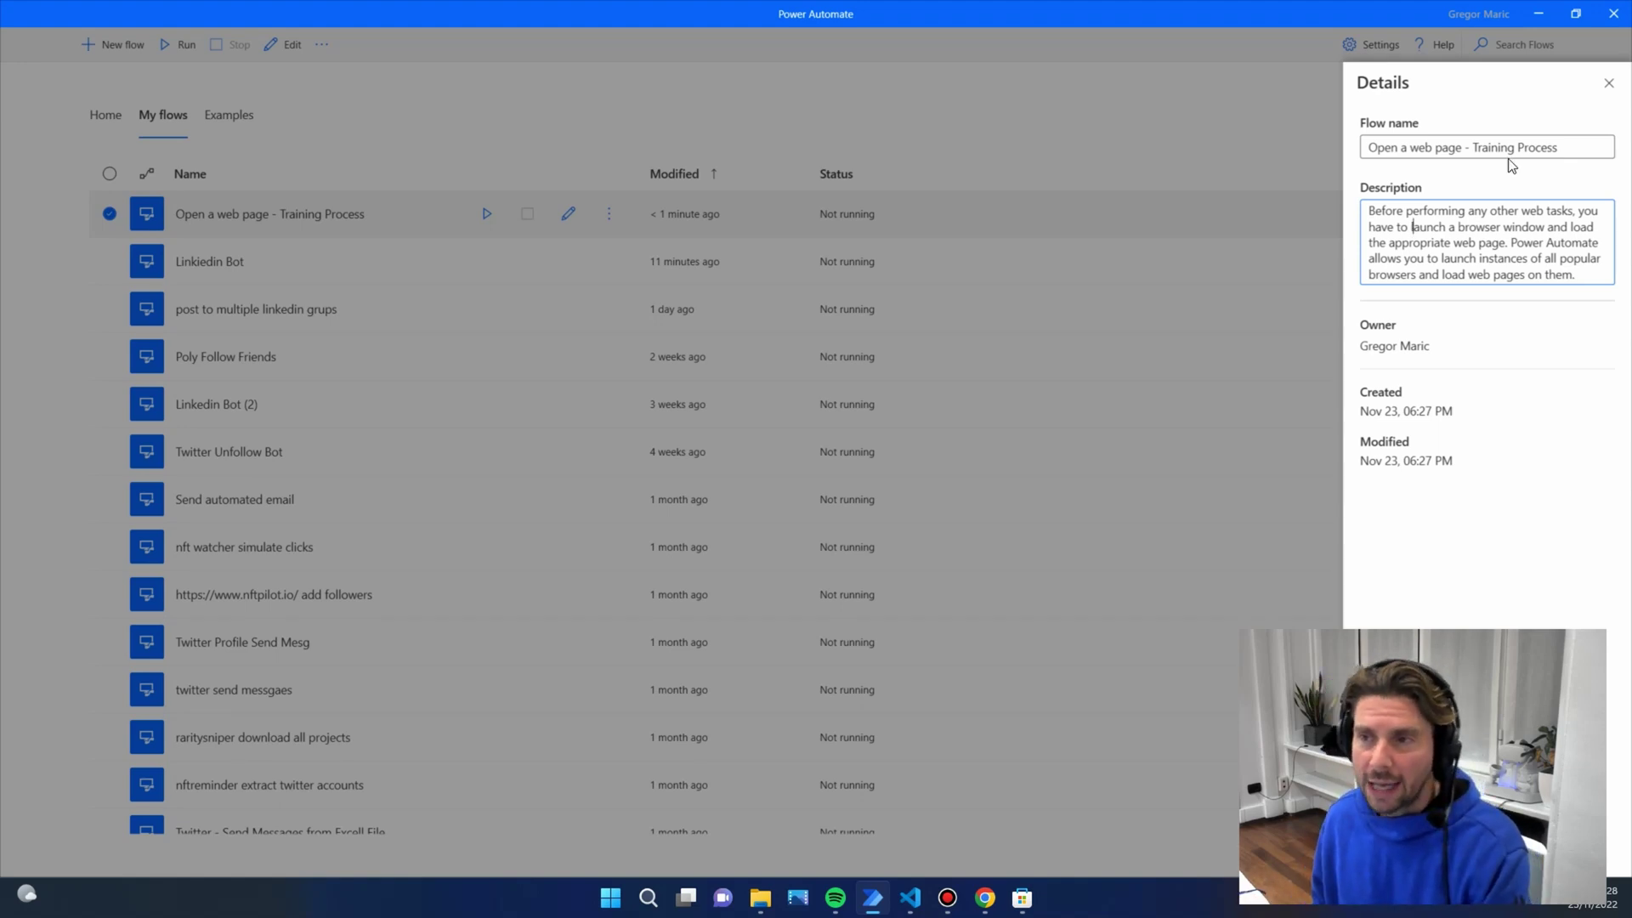
pyautogui.click(1608, 84)
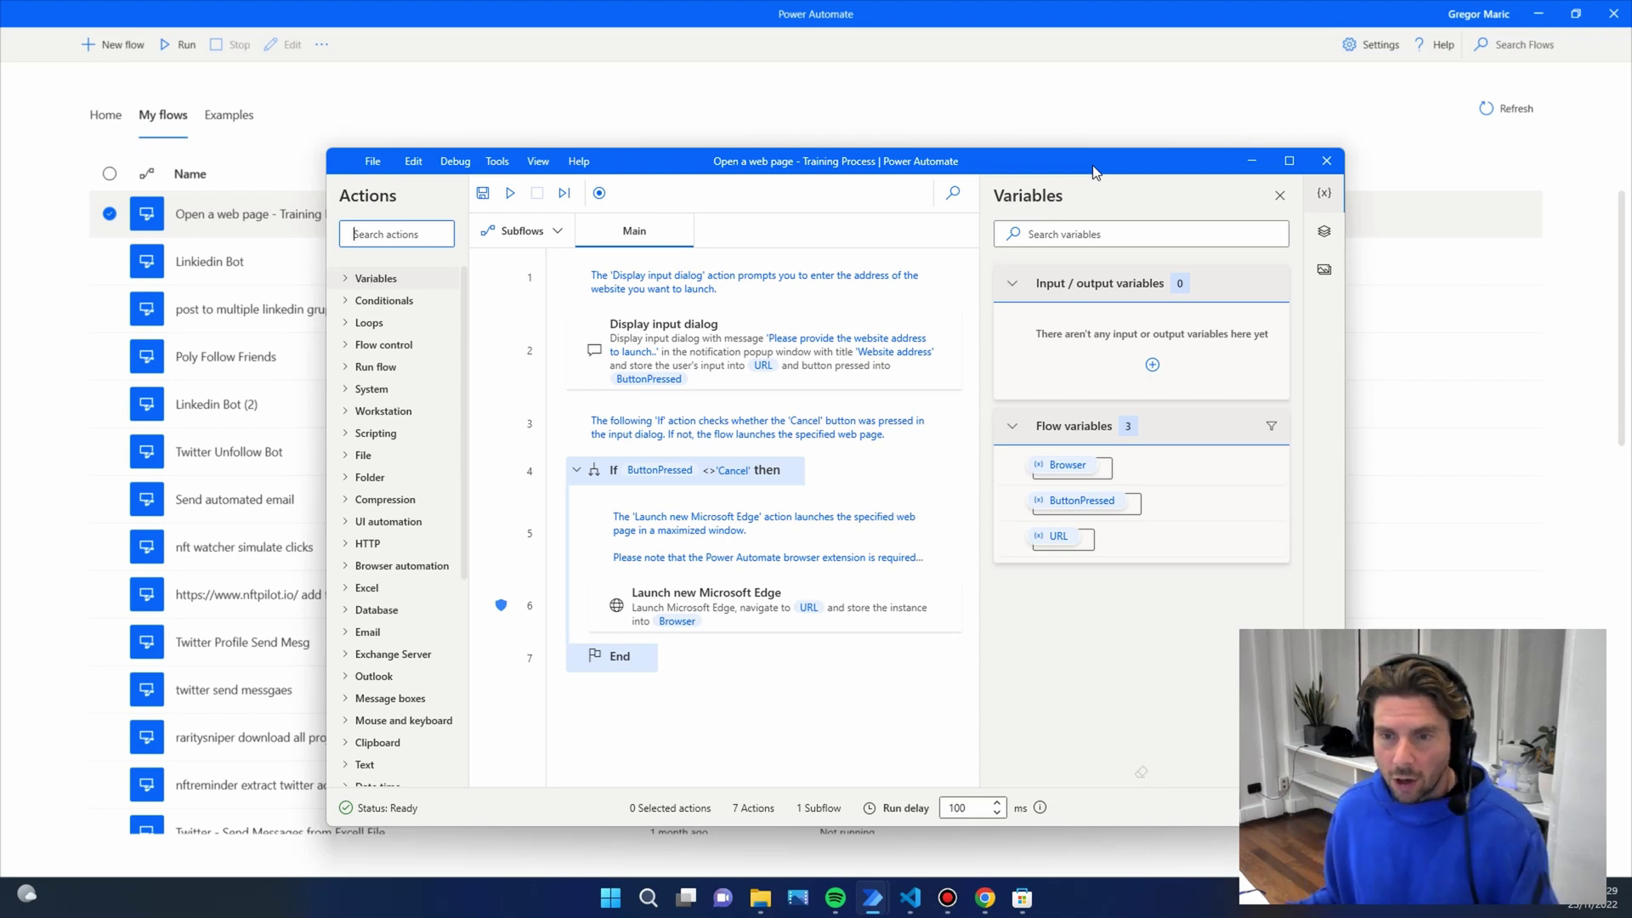
# Step: Show the "Open a web page - Training Process" flow in a maximized designer window and examine its opening comment and "Display input dialog" action
pyautogui.click(1289, 162)
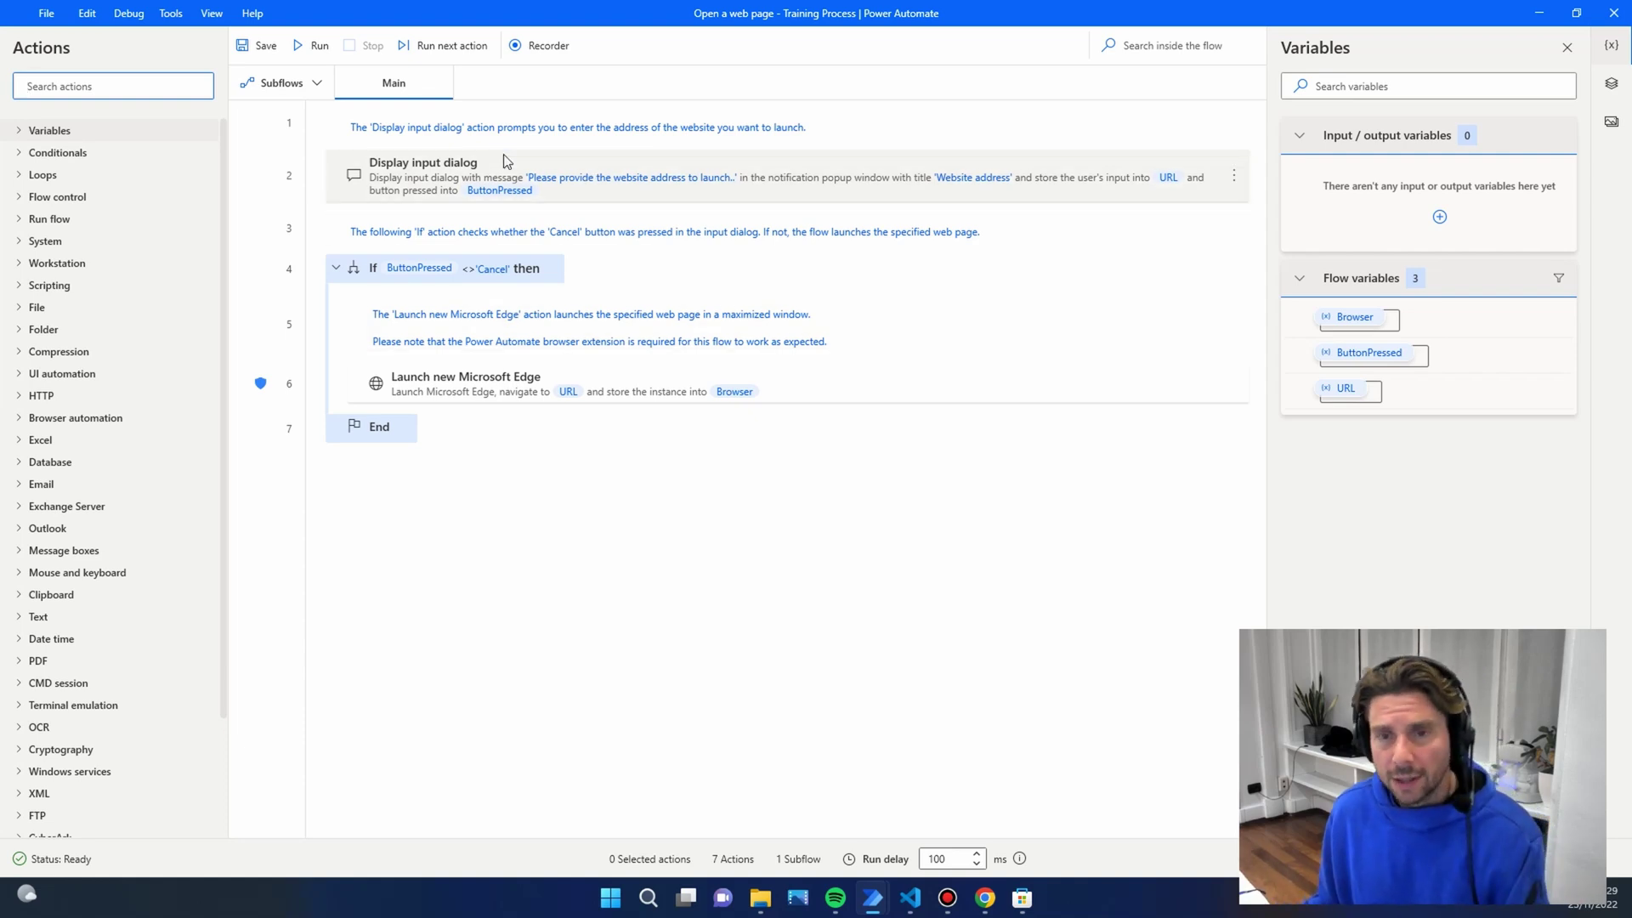
pyautogui.click(430, 136)
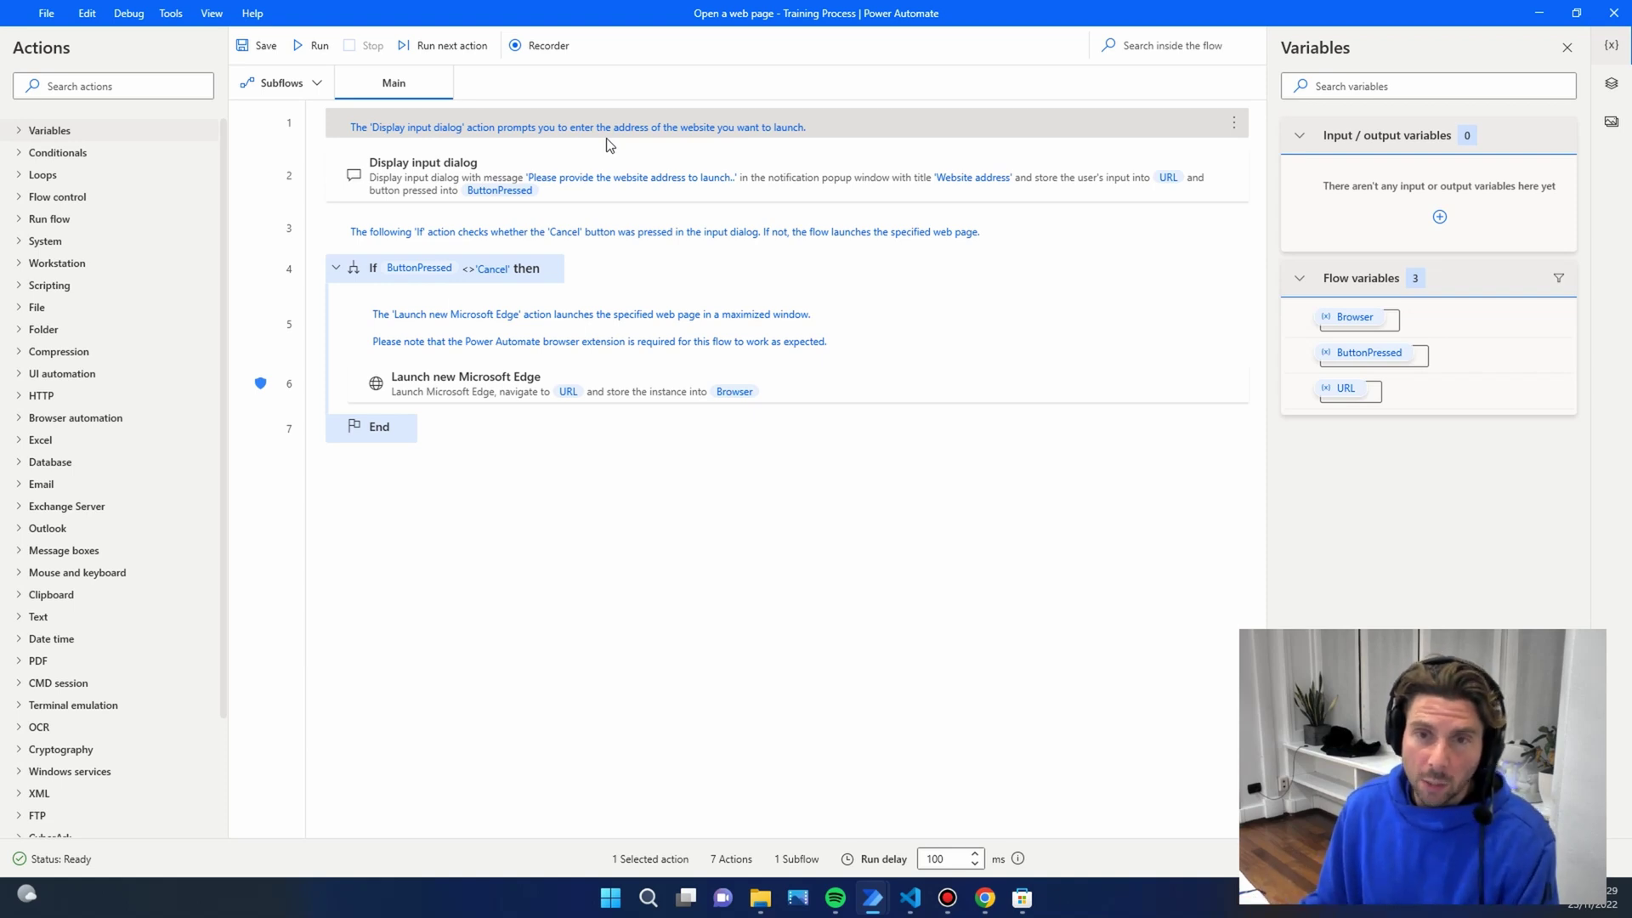
pyautogui.click(474, 177)
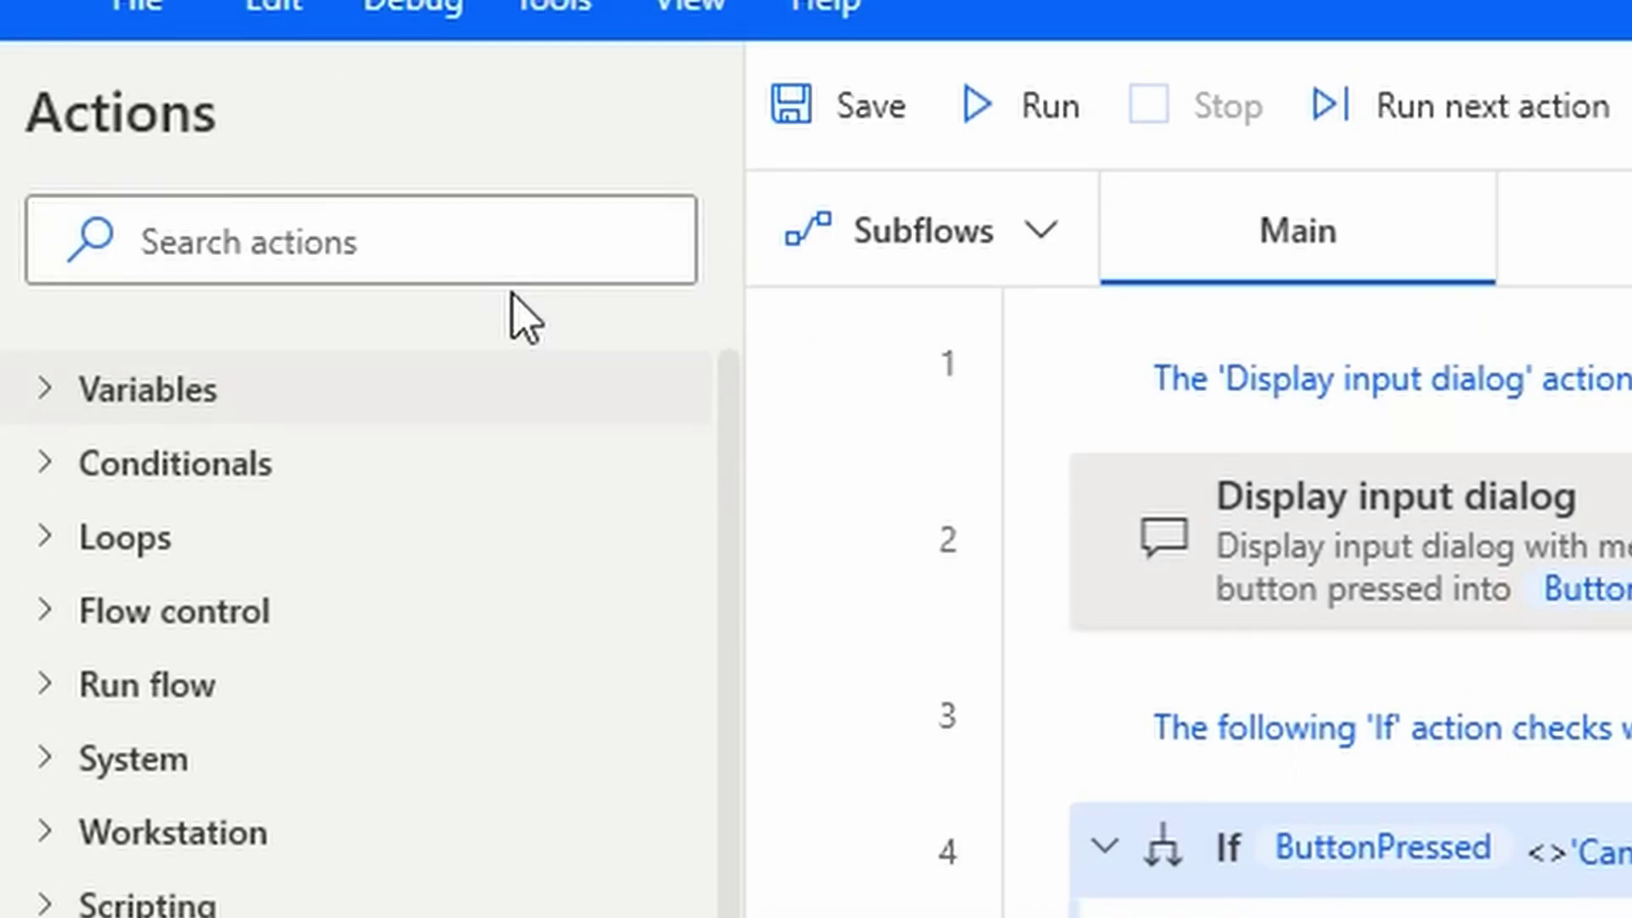
# Step: Search the available actions for "text" and clear the search
pyautogui.click(568, 240)
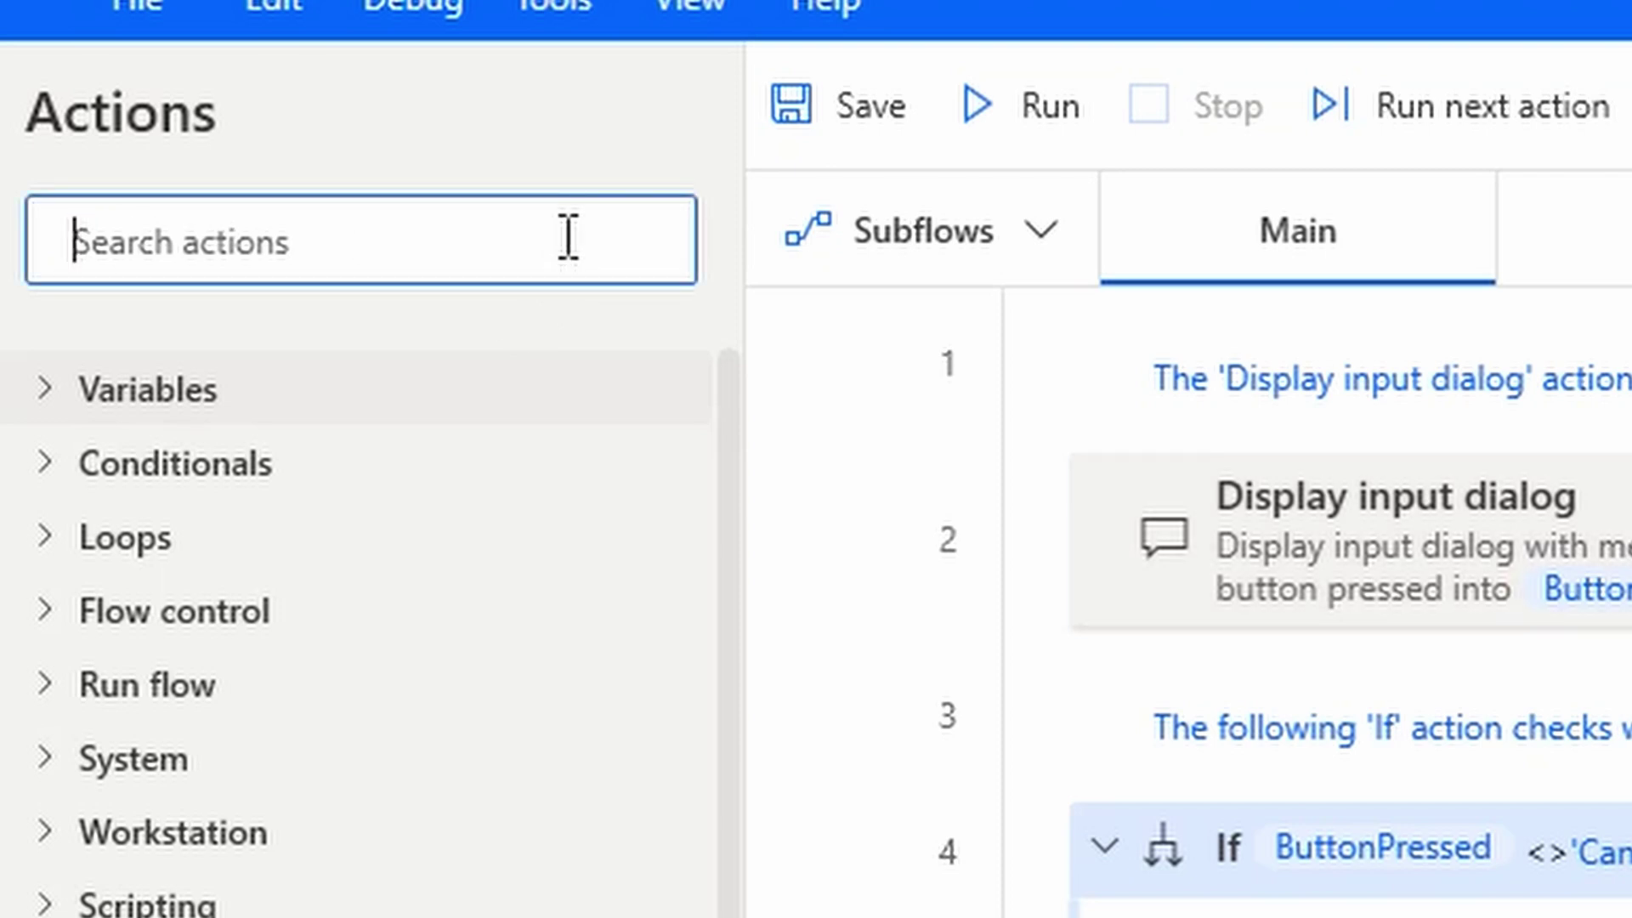
pyautogui.write('text')
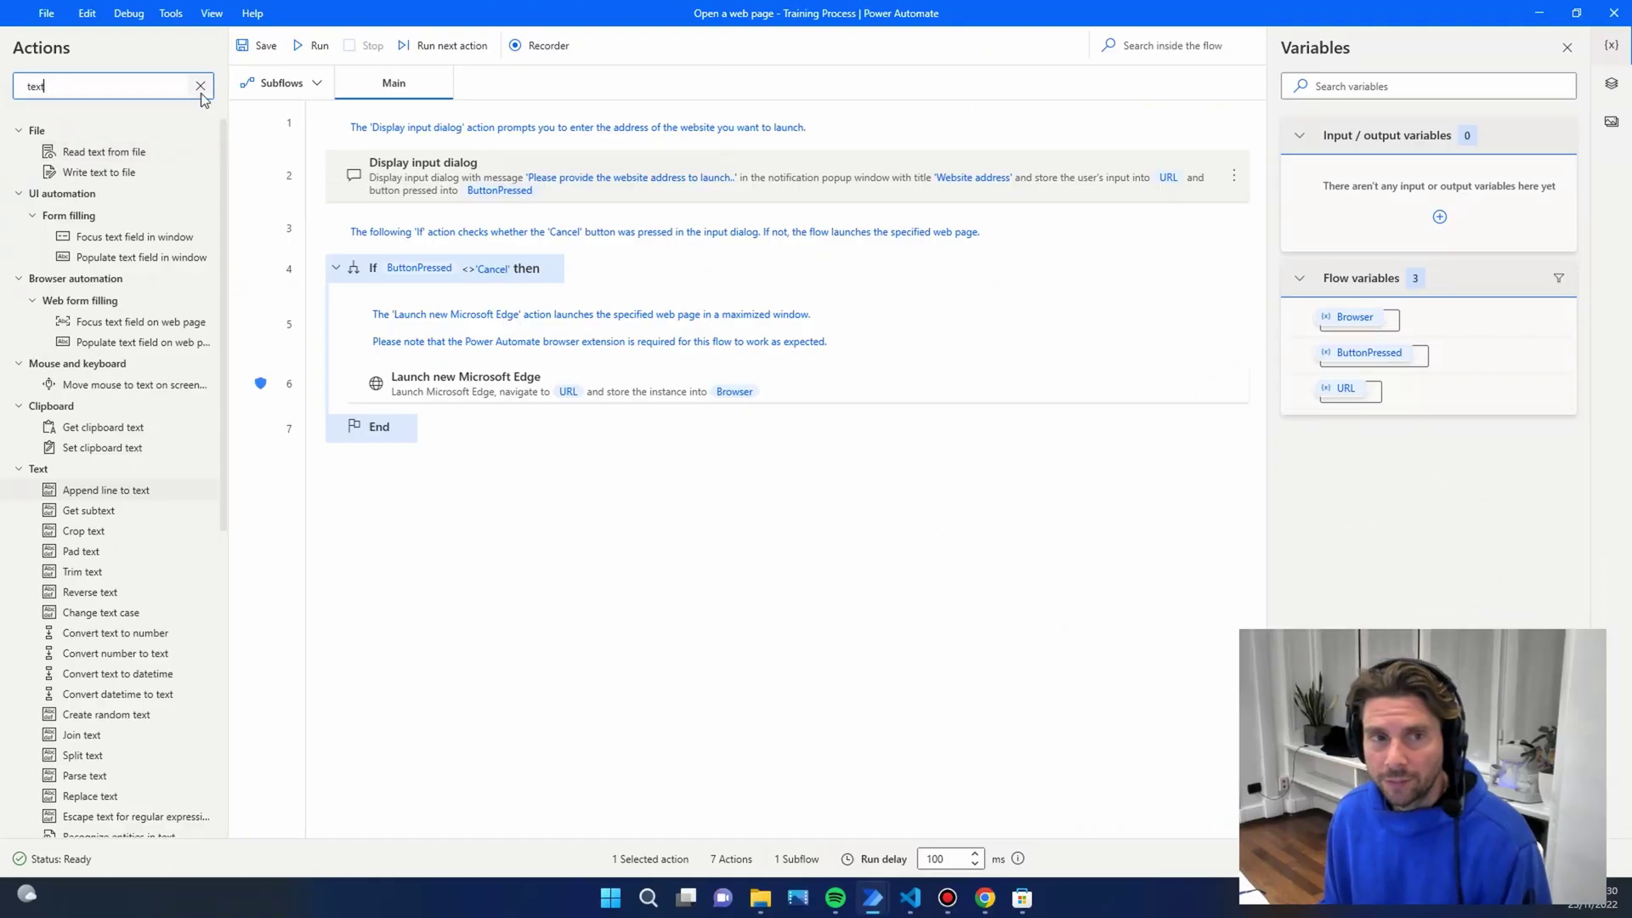
pyautogui.click(652, 240)
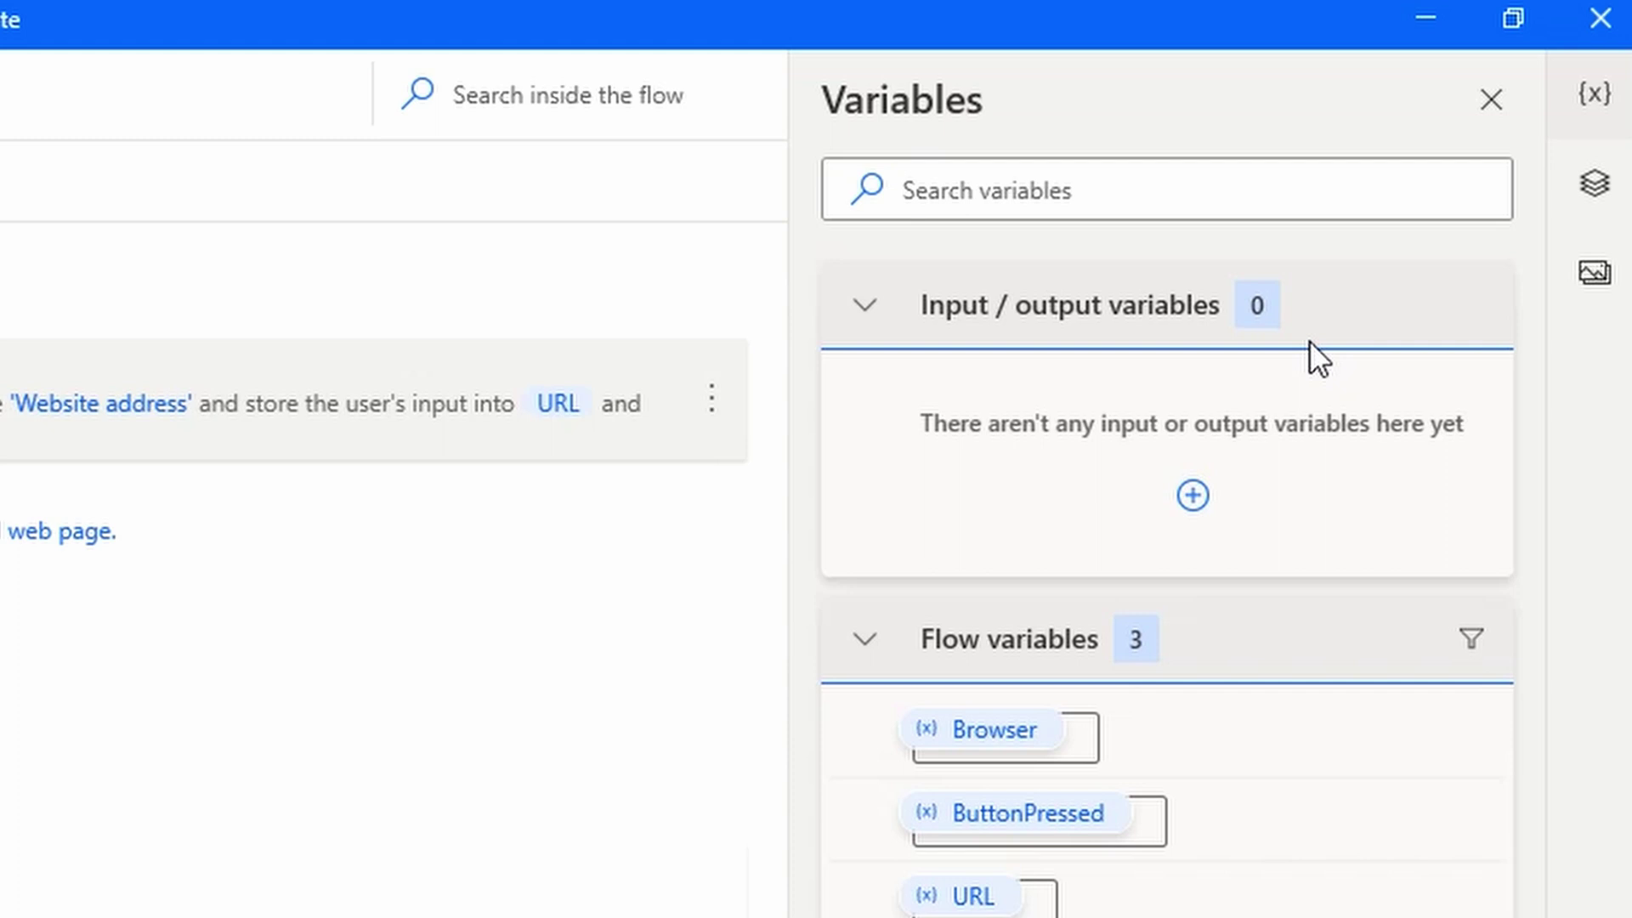
# Step: View the flow's UI elements and its images, and clear the action selection in the workspace
pyautogui.click(1601, 176)
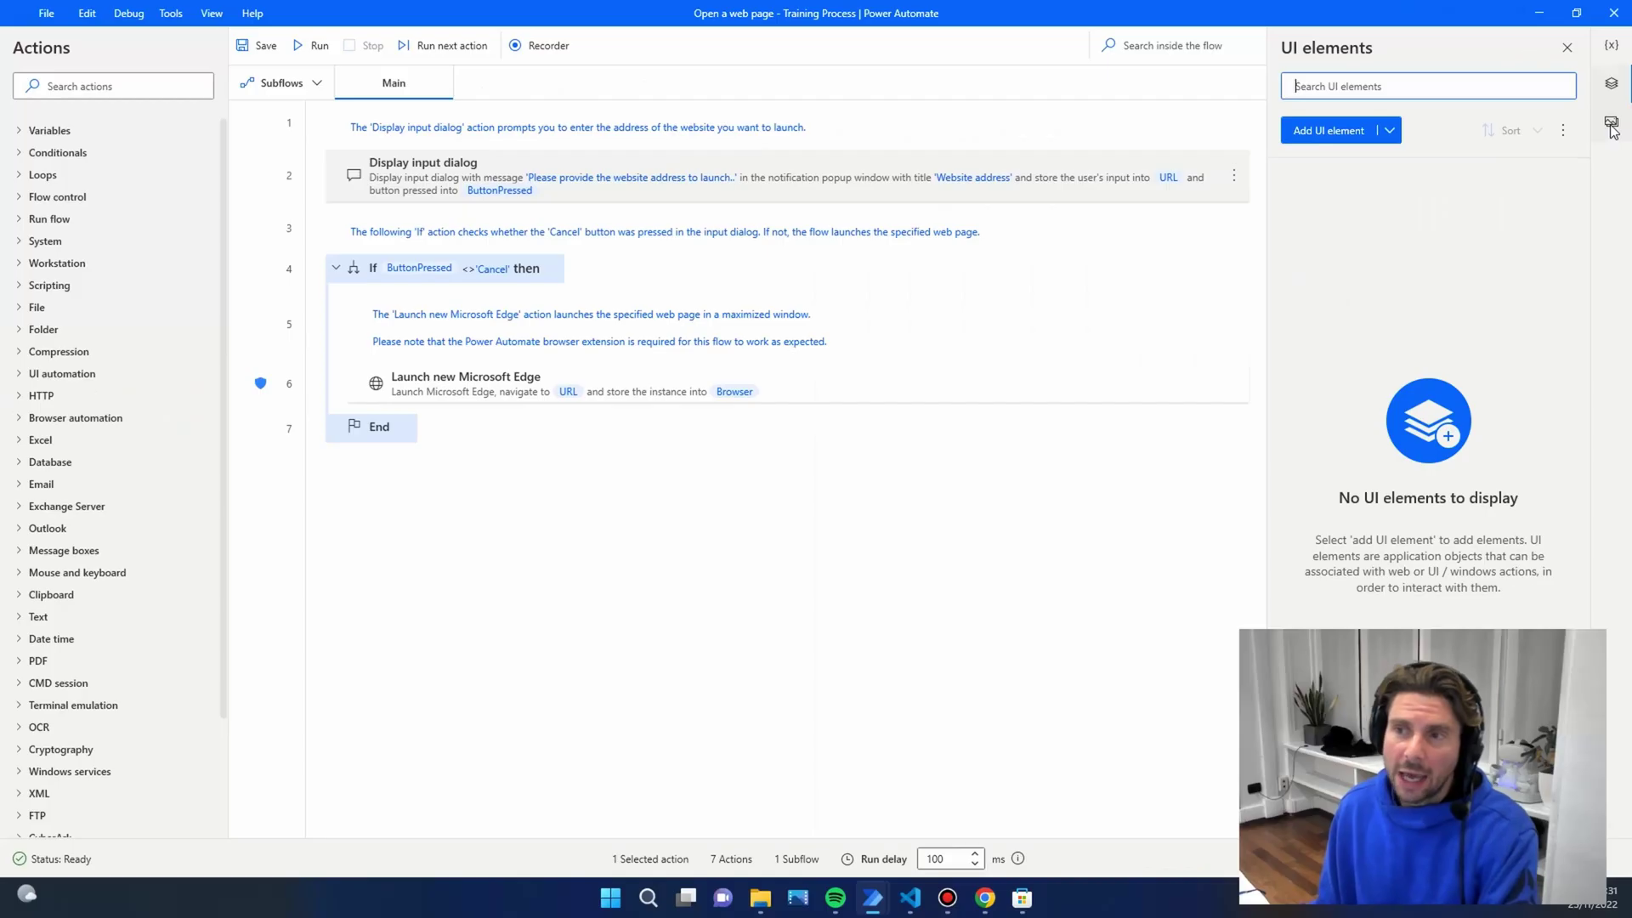
pyautogui.click(1612, 123)
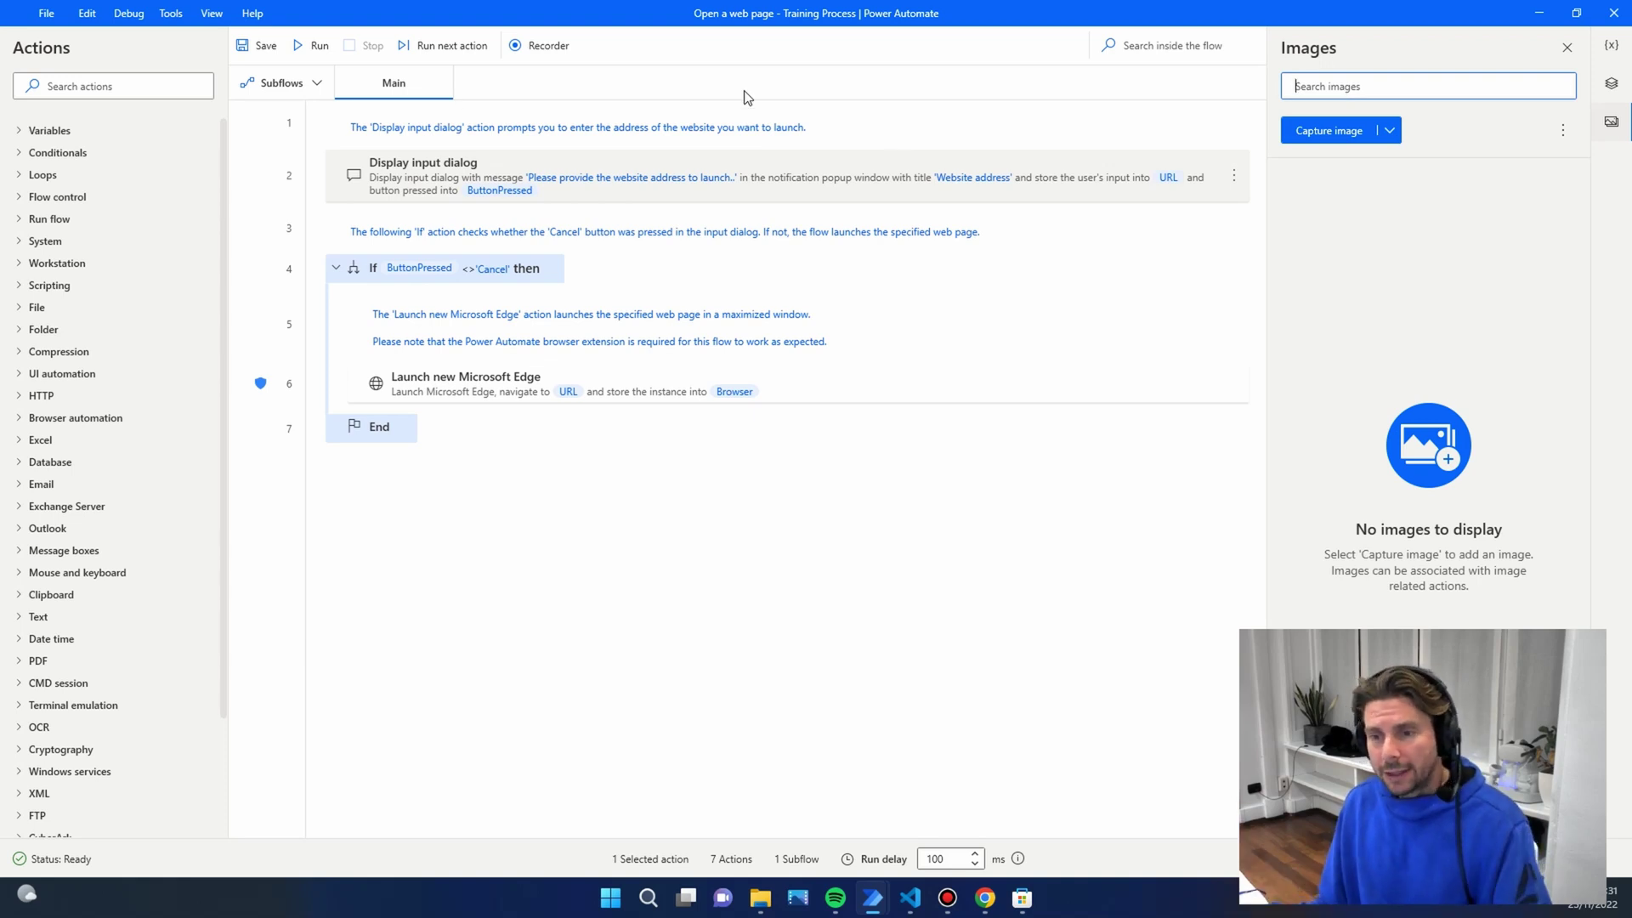
pyautogui.click(565, 508)
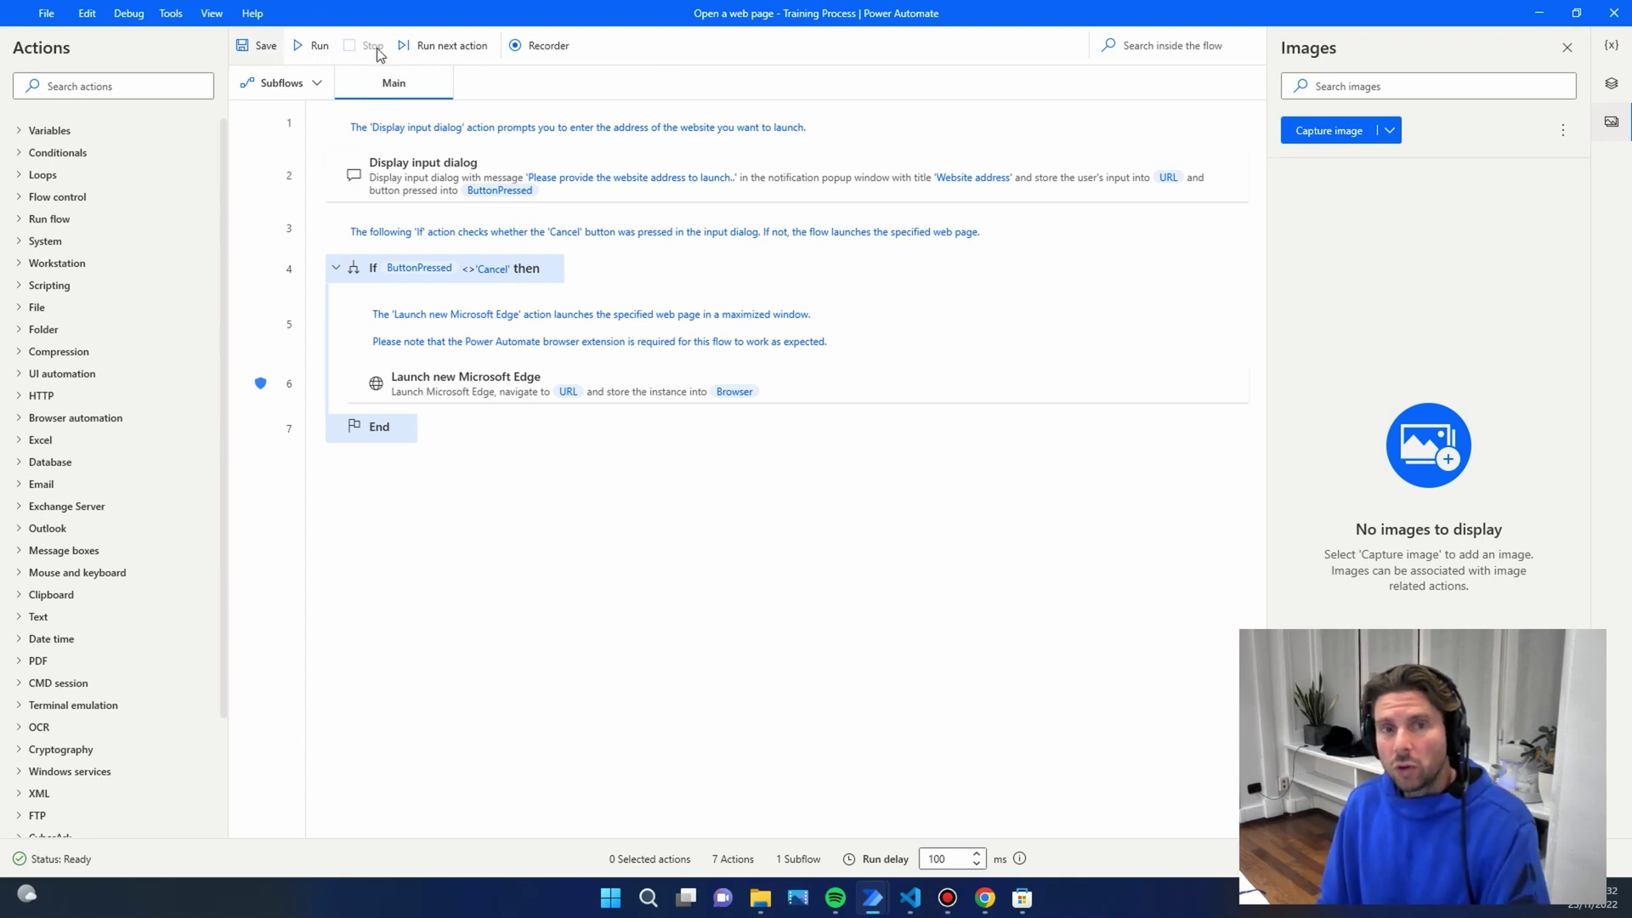
pyautogui.click(316, 49)
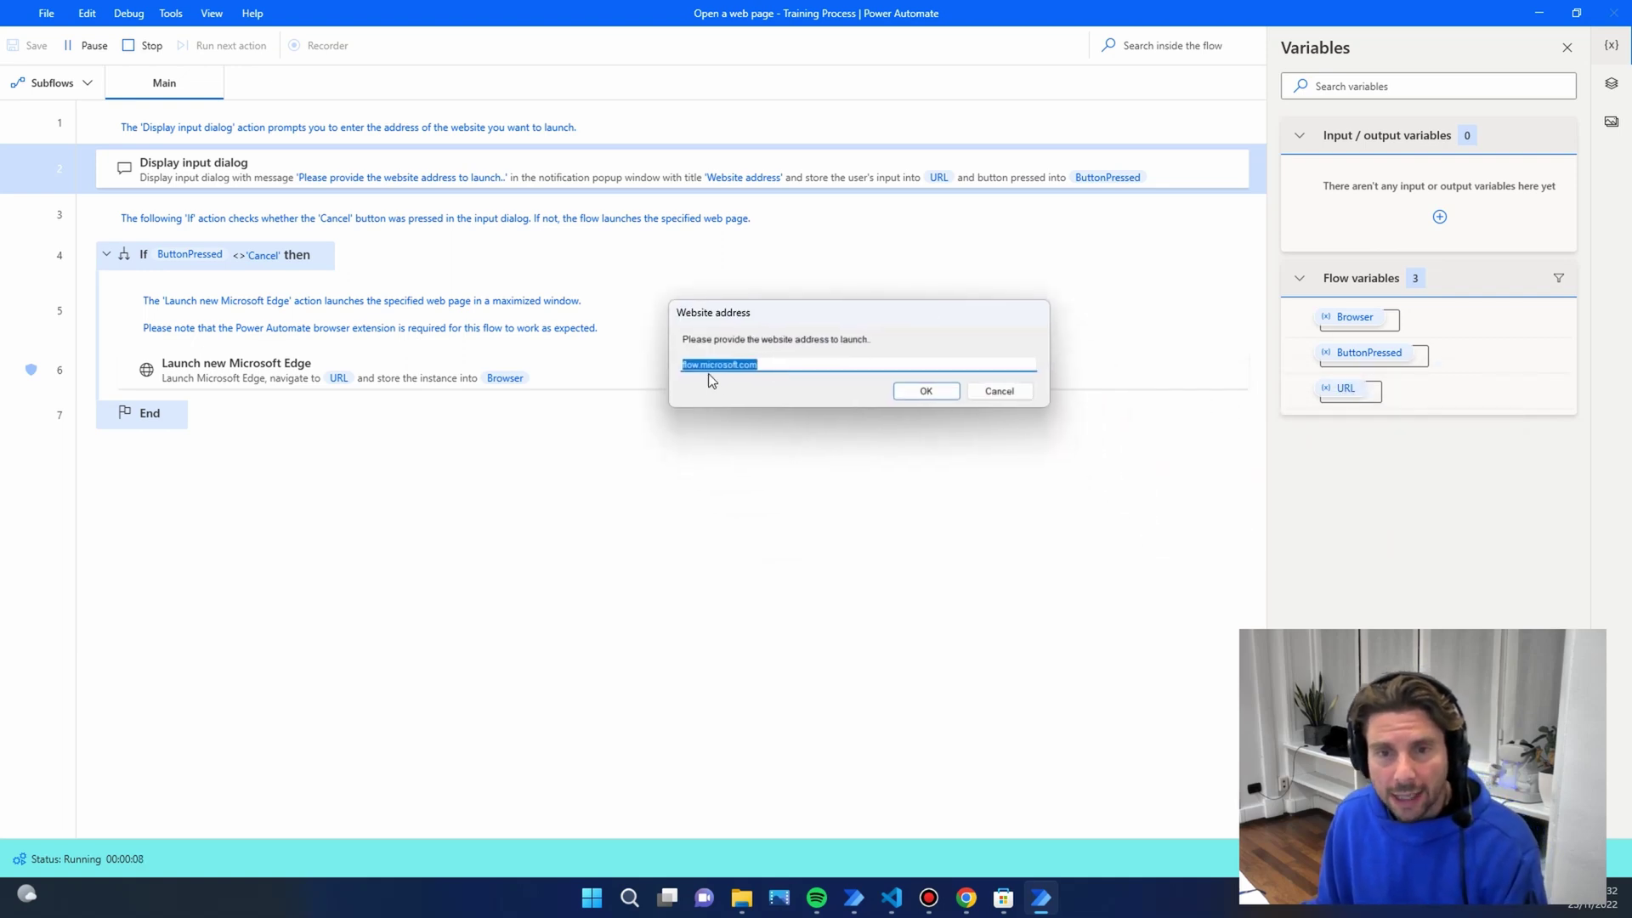
pyautogui.click(779, 365)
pyautogui.moveTo(748, 361); pyautogui.dragTo(650, 365)
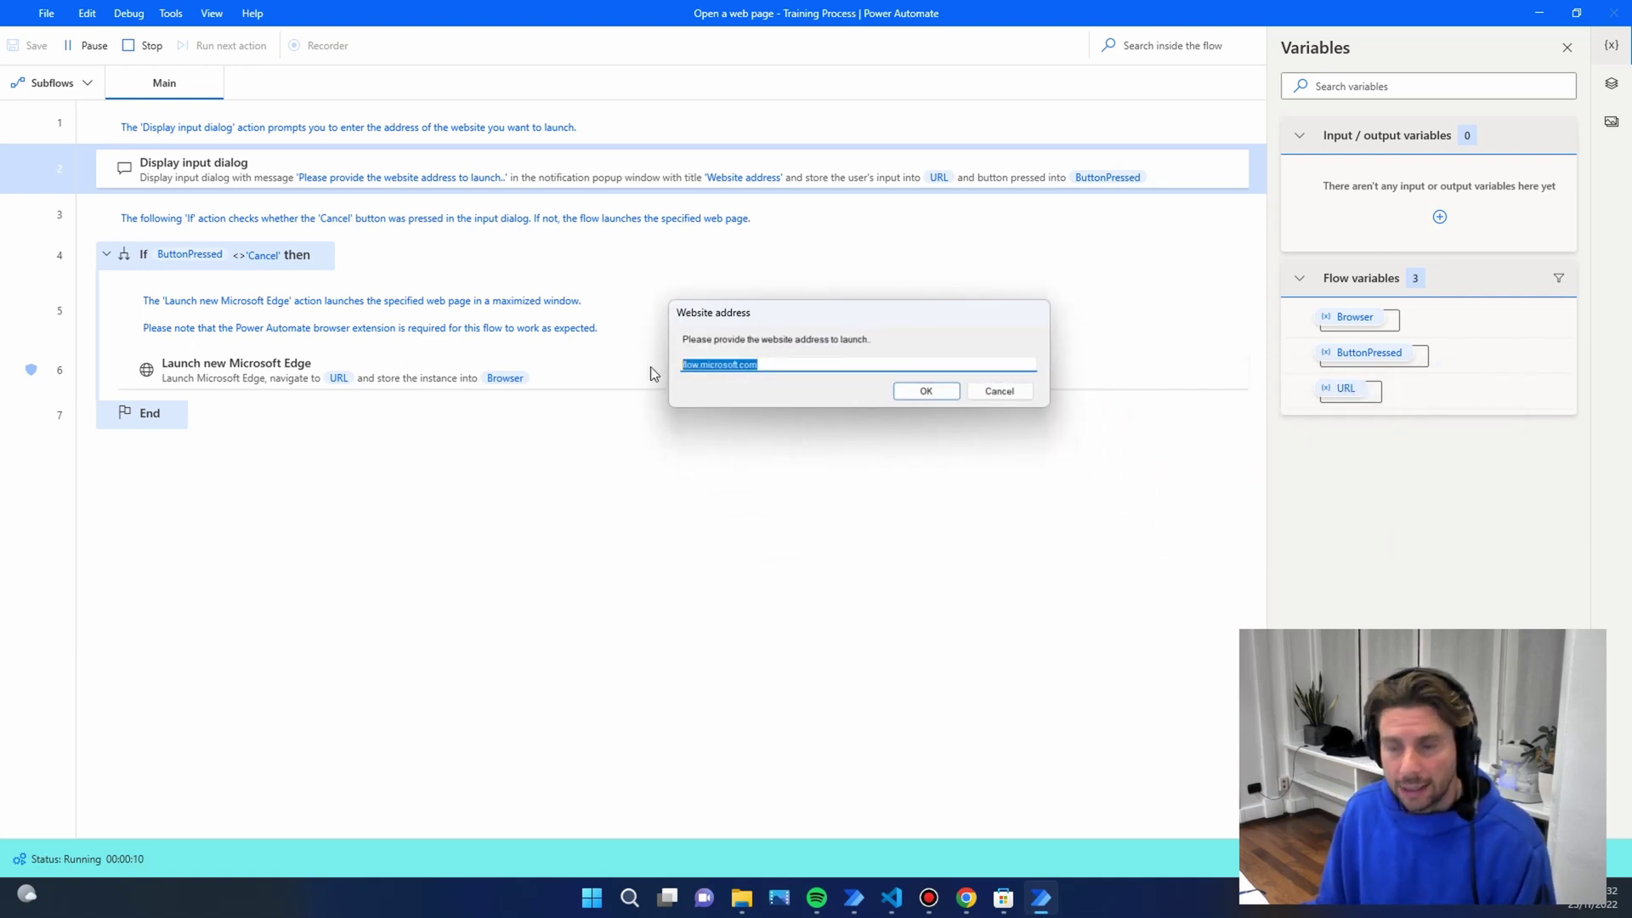
pyautogui.write('https://www.google.com/')
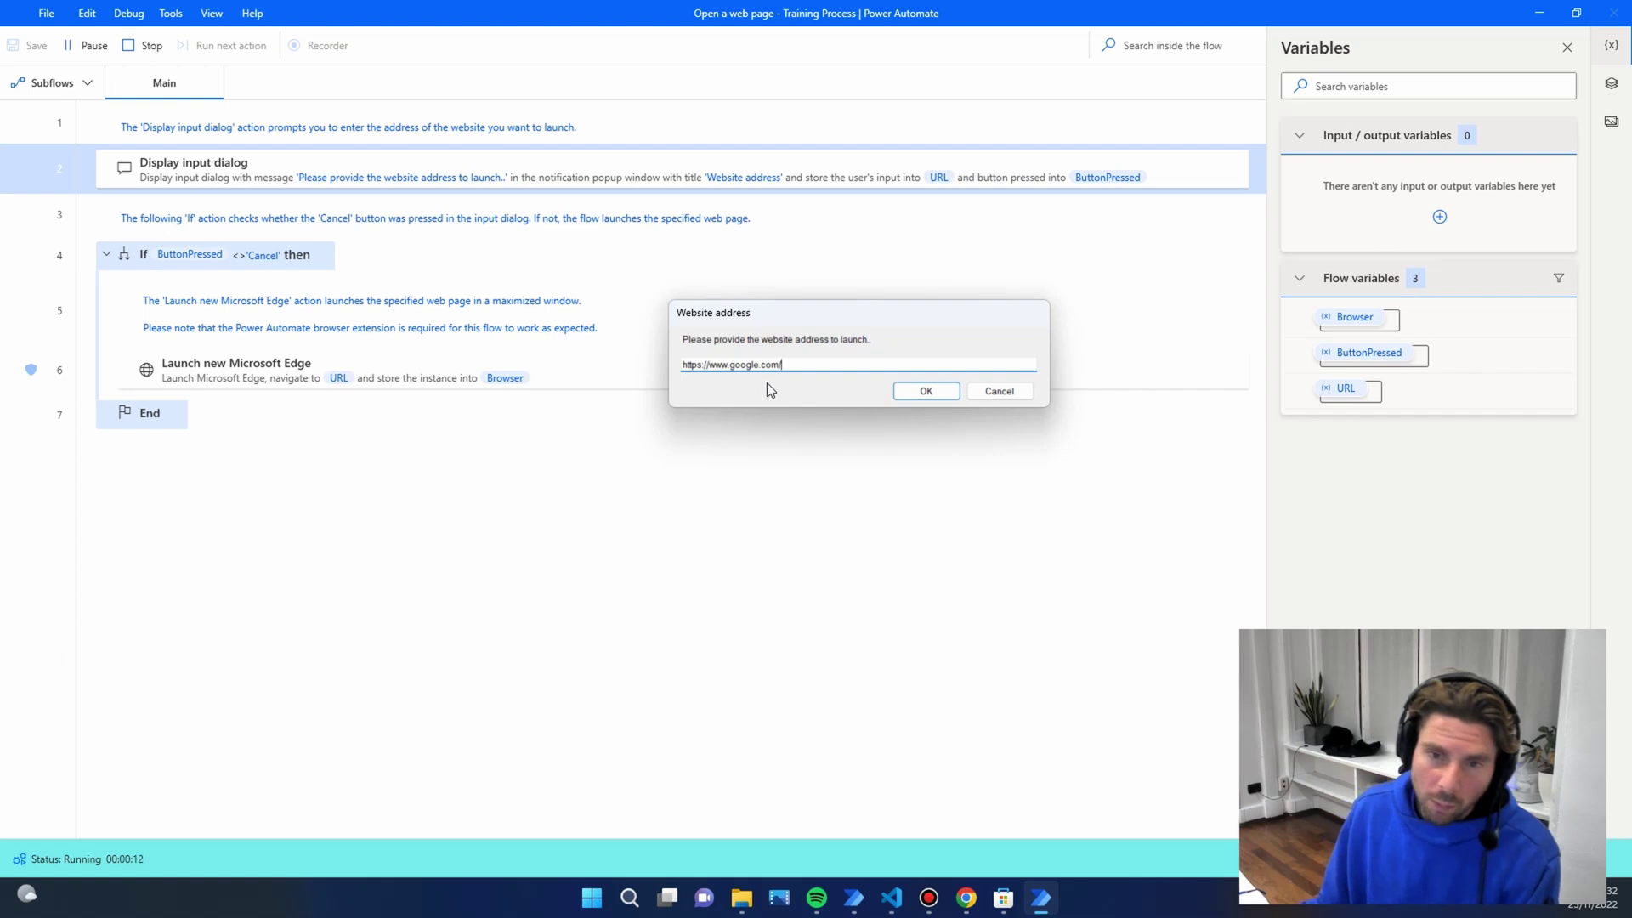
pyautogui.click(926, 391)
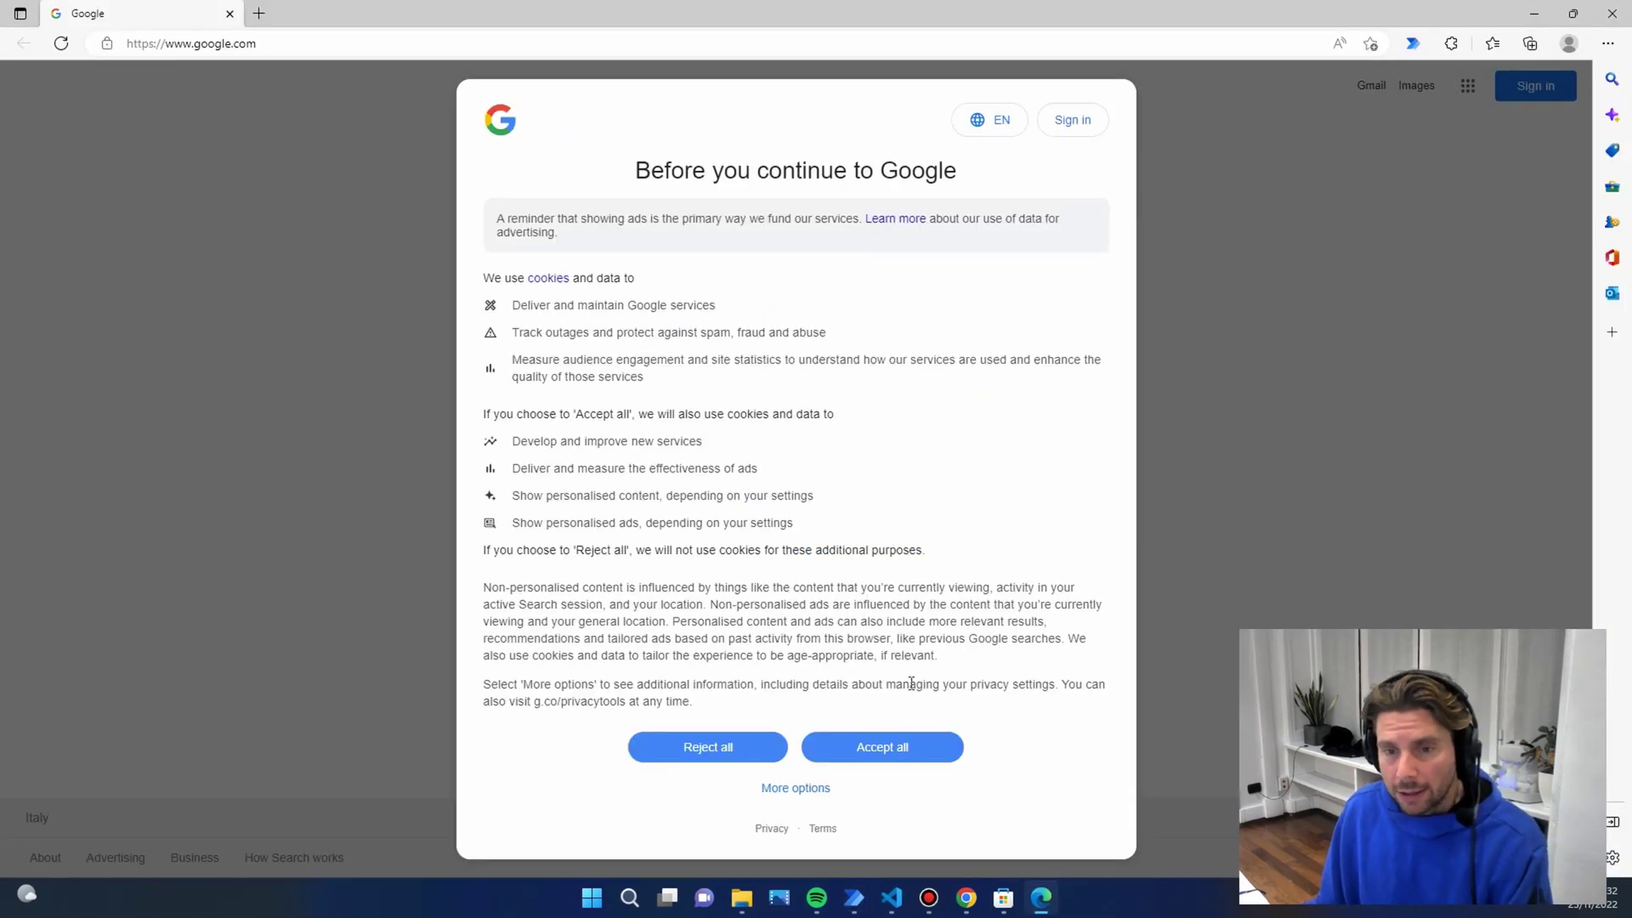
pyautogui.click(725, 750)
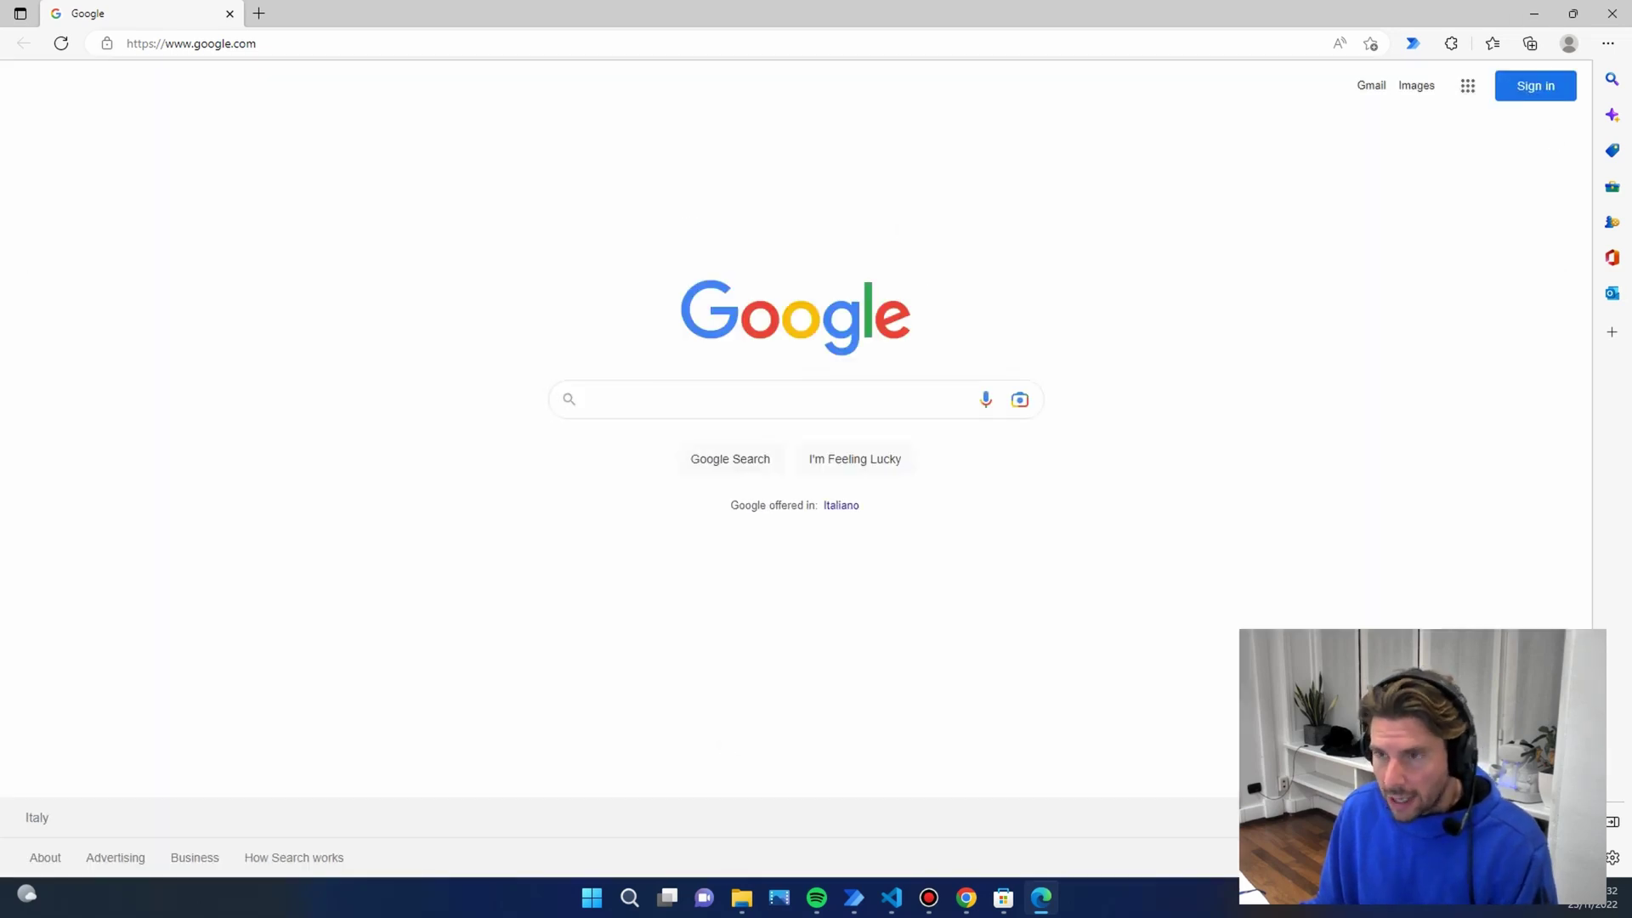
pyautogui.click(1534, 14)
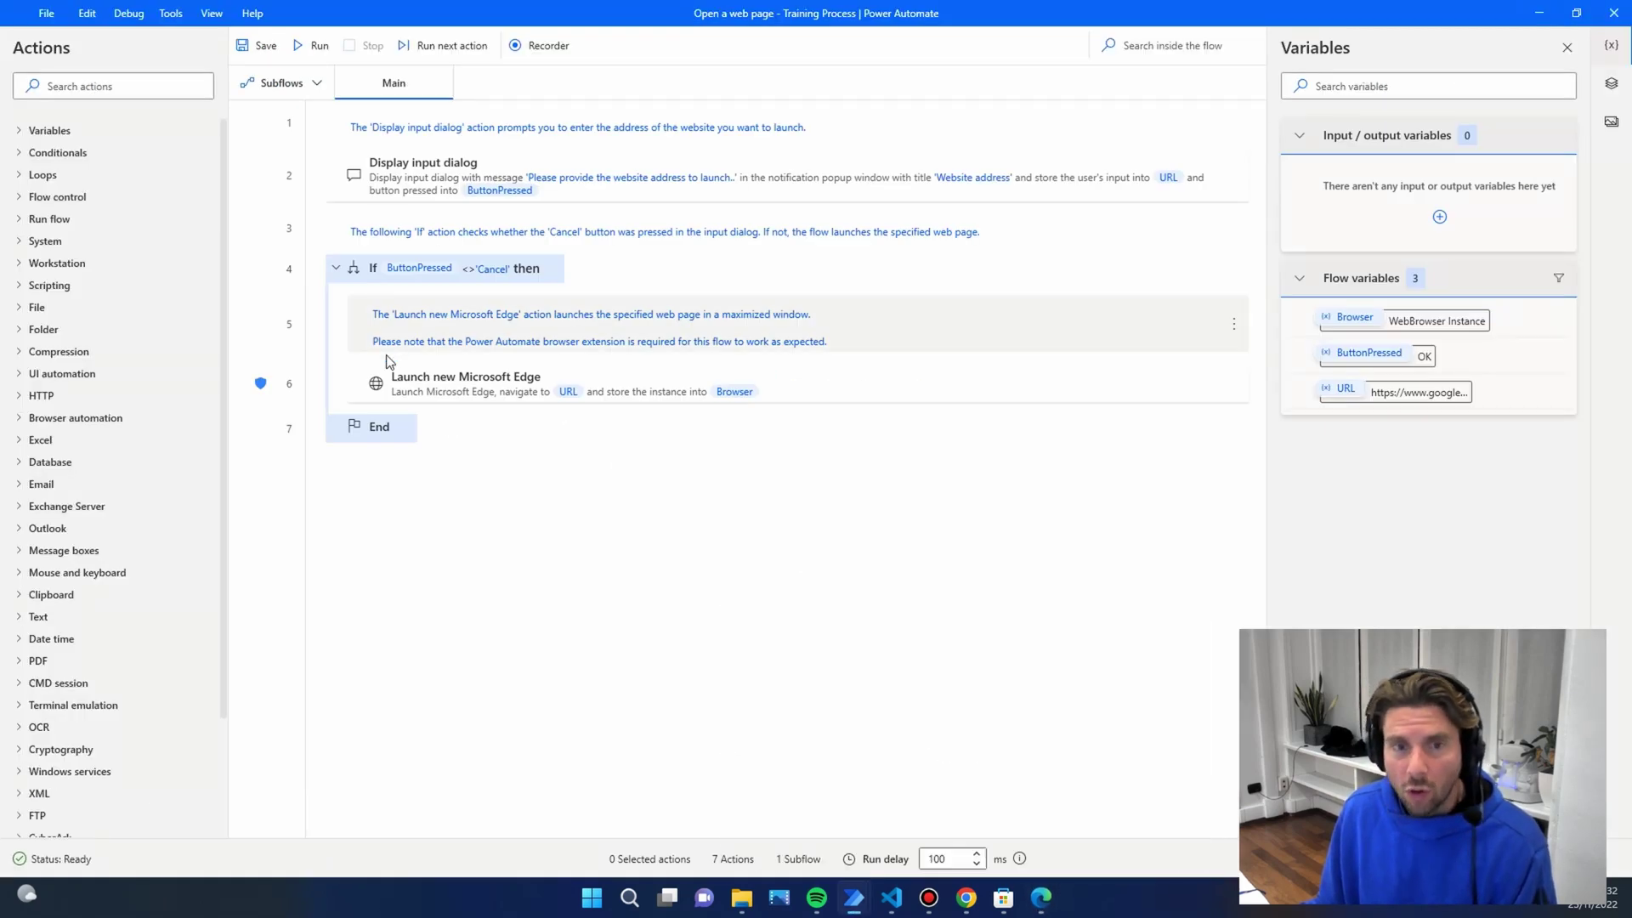
# Step: Examine the "Launch new Microsoft Edge" action, the If condition around it and the flow's run delay setting
pyautogui.click(490, 391)
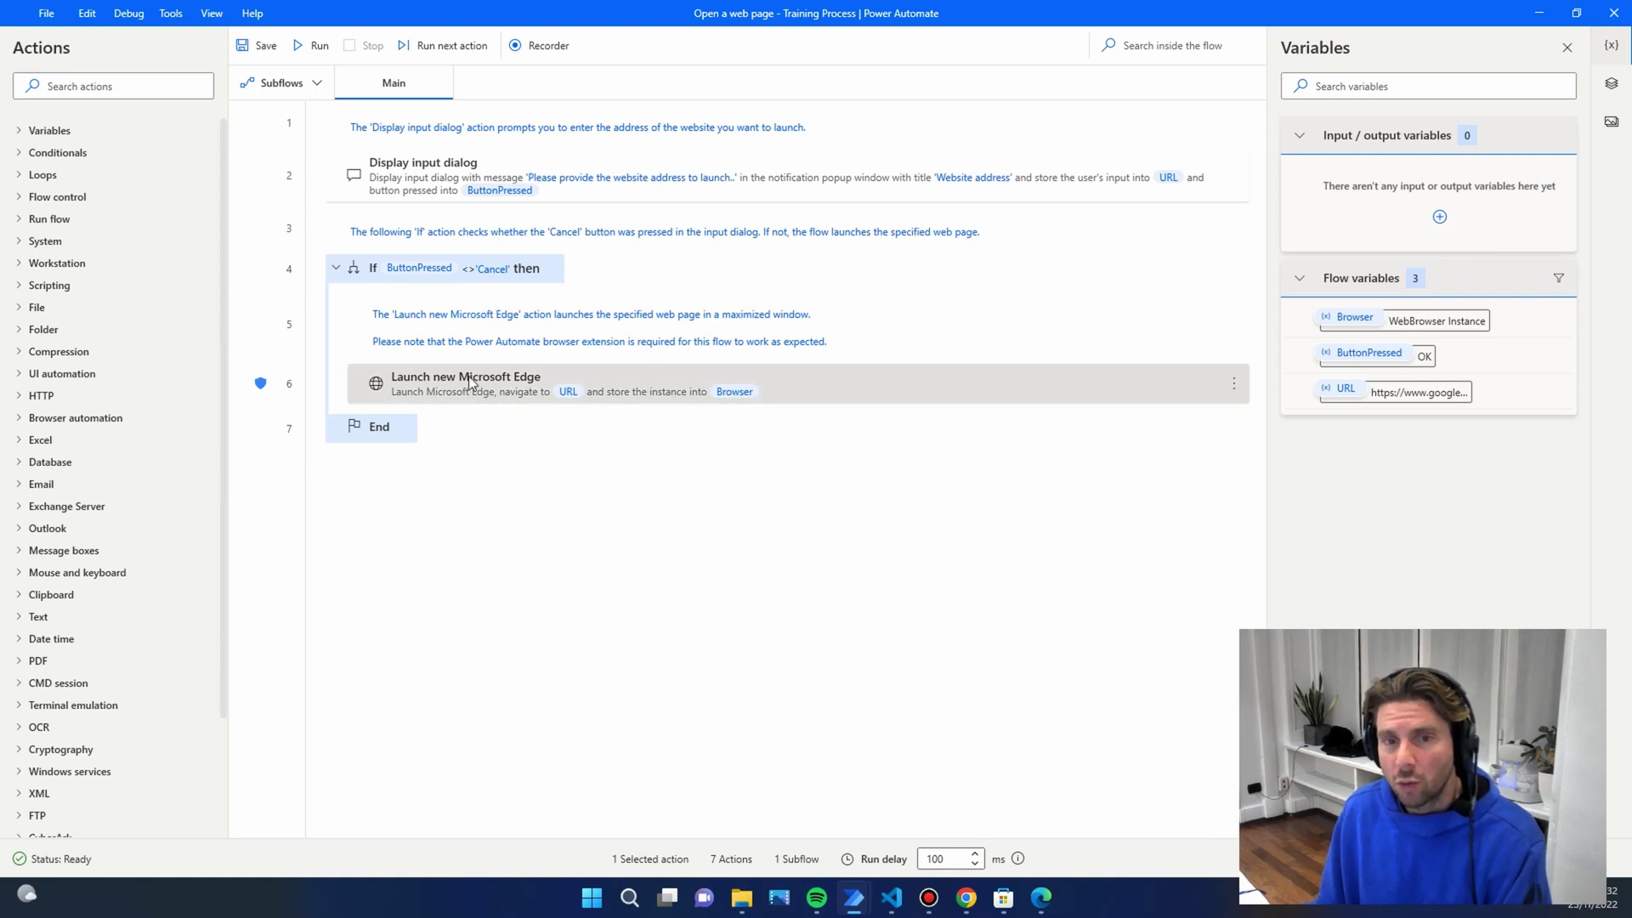
pyautogui.click(394, 271)
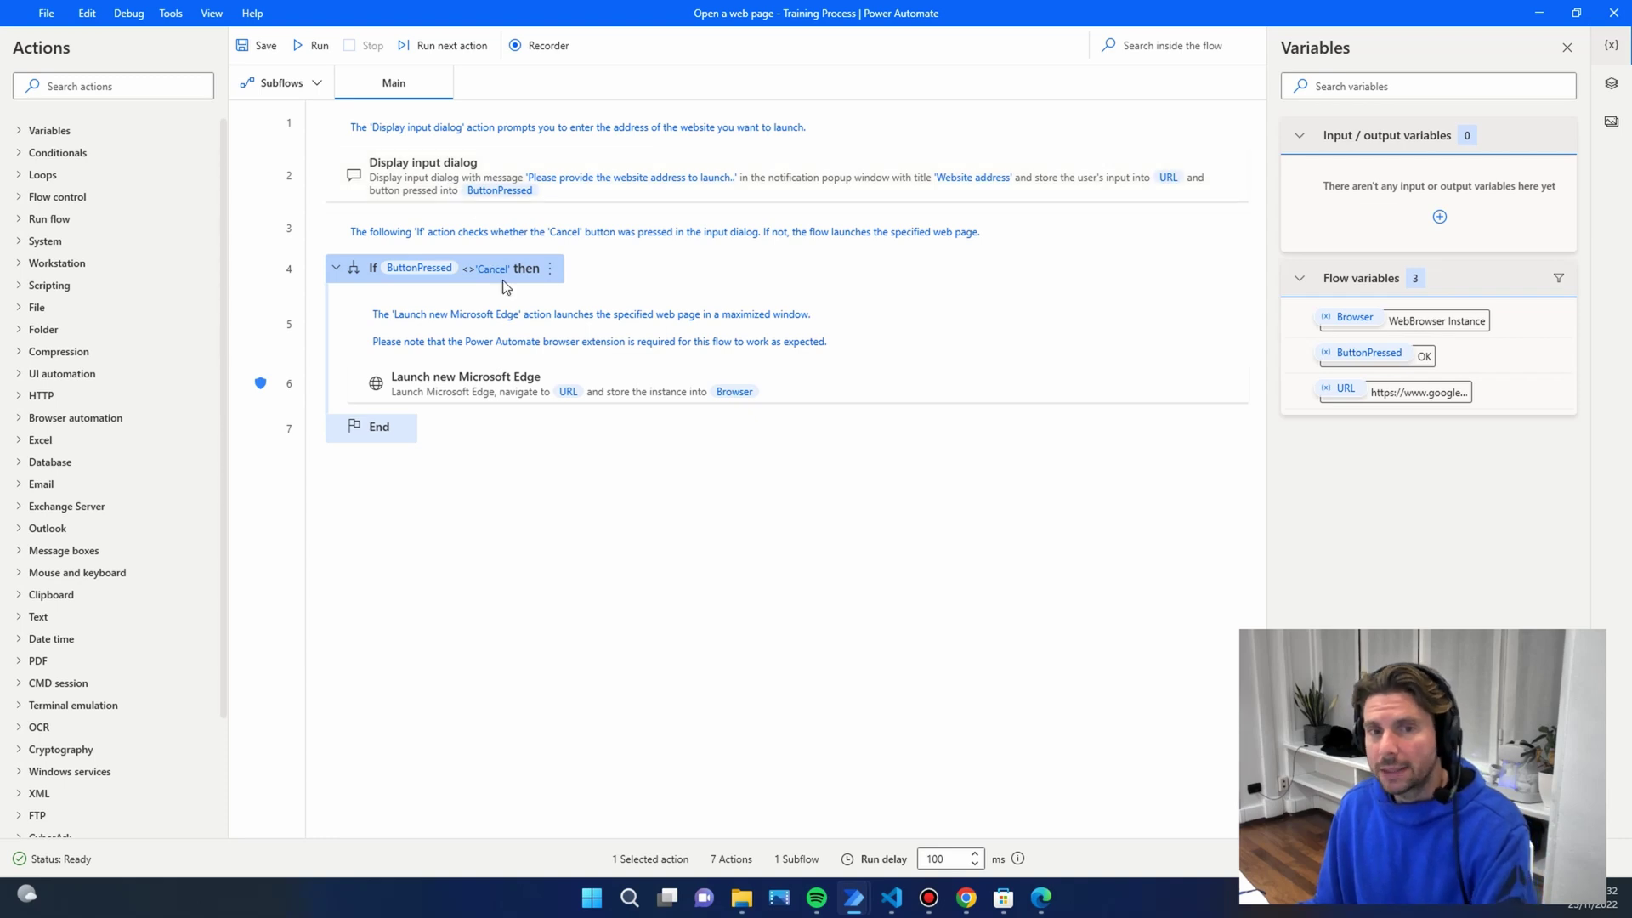
pyautogui.click(448, 386)
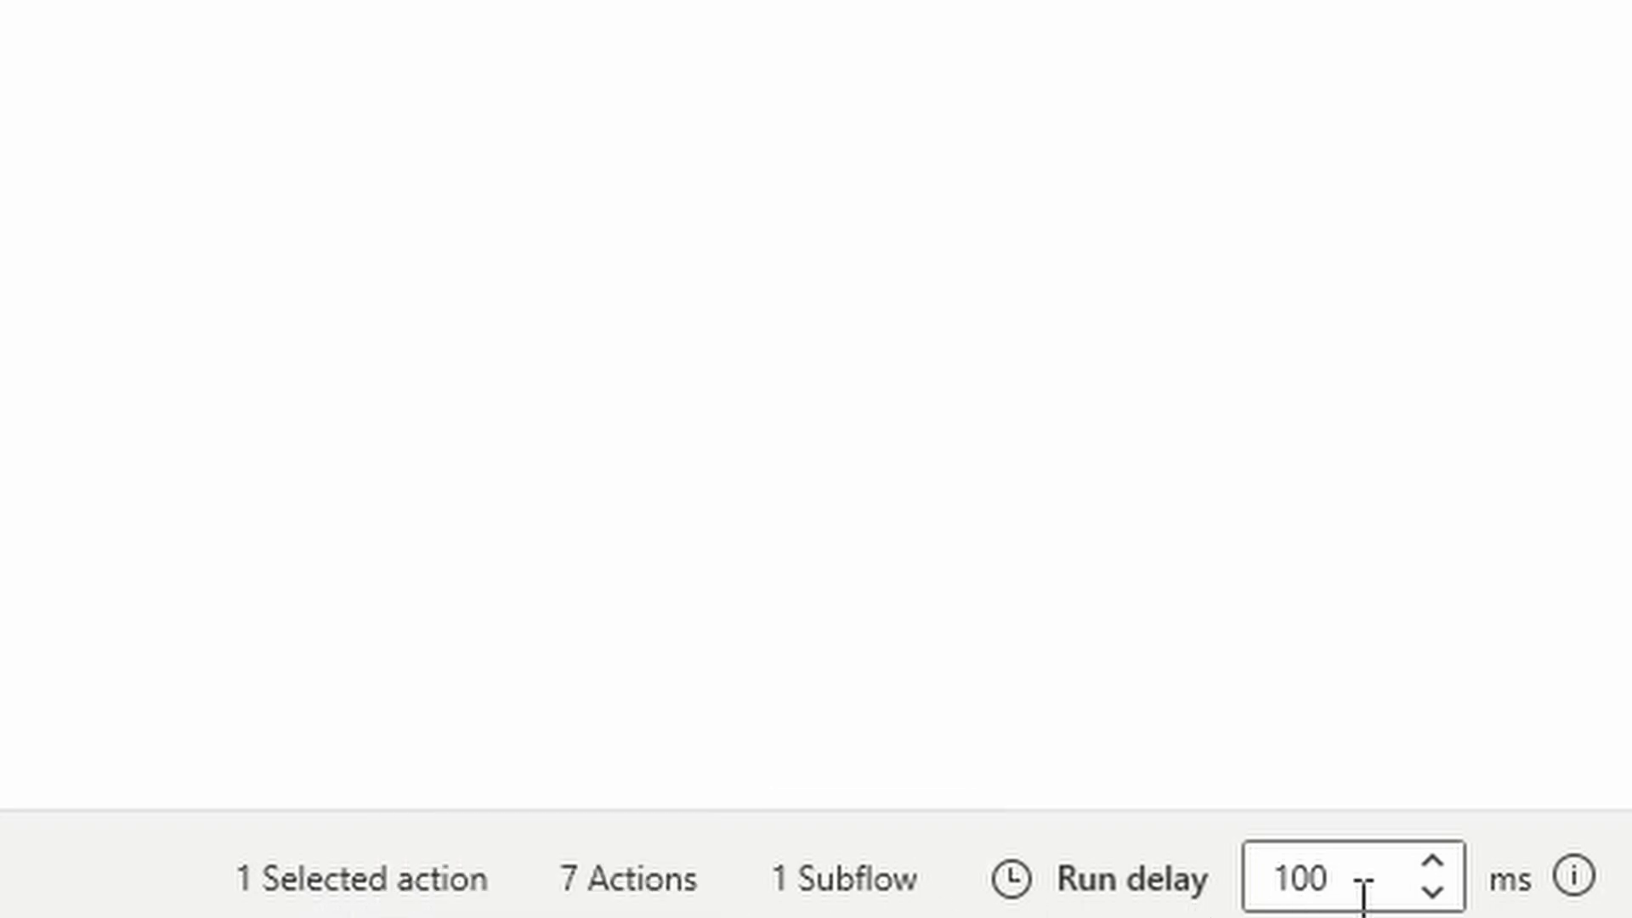
pyautogui.click(1353, 862)
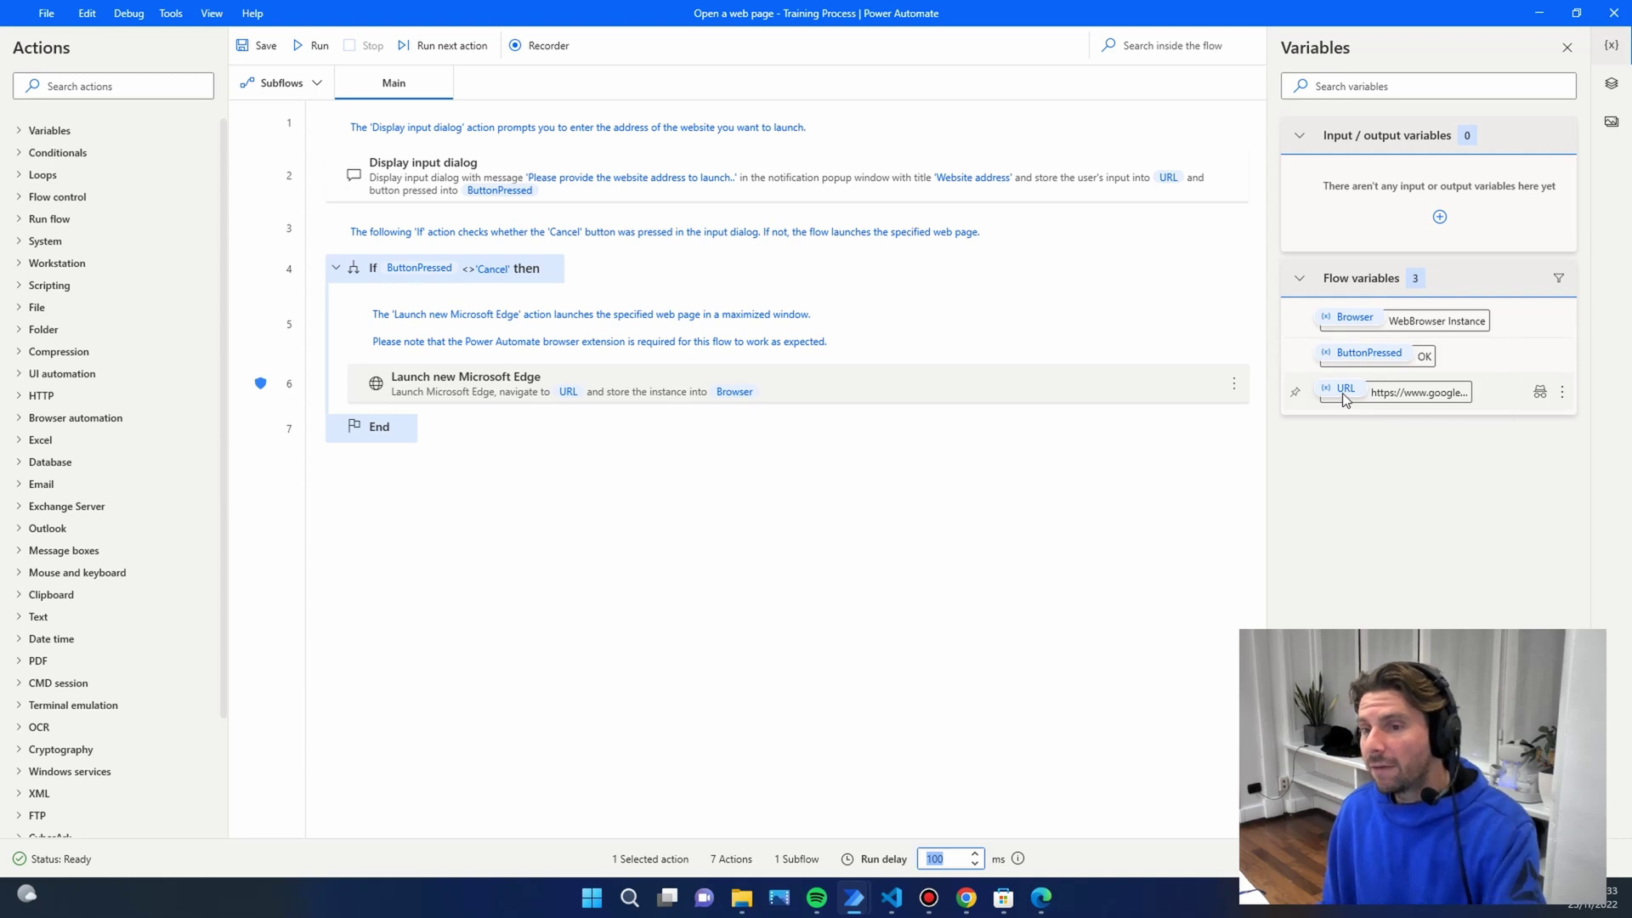
# Step: Review the parameters of the "Display input dialog" and "Launch new Microsoft Edge" actions, closing both without saving
pyautogui.doubleClick(385, 175)
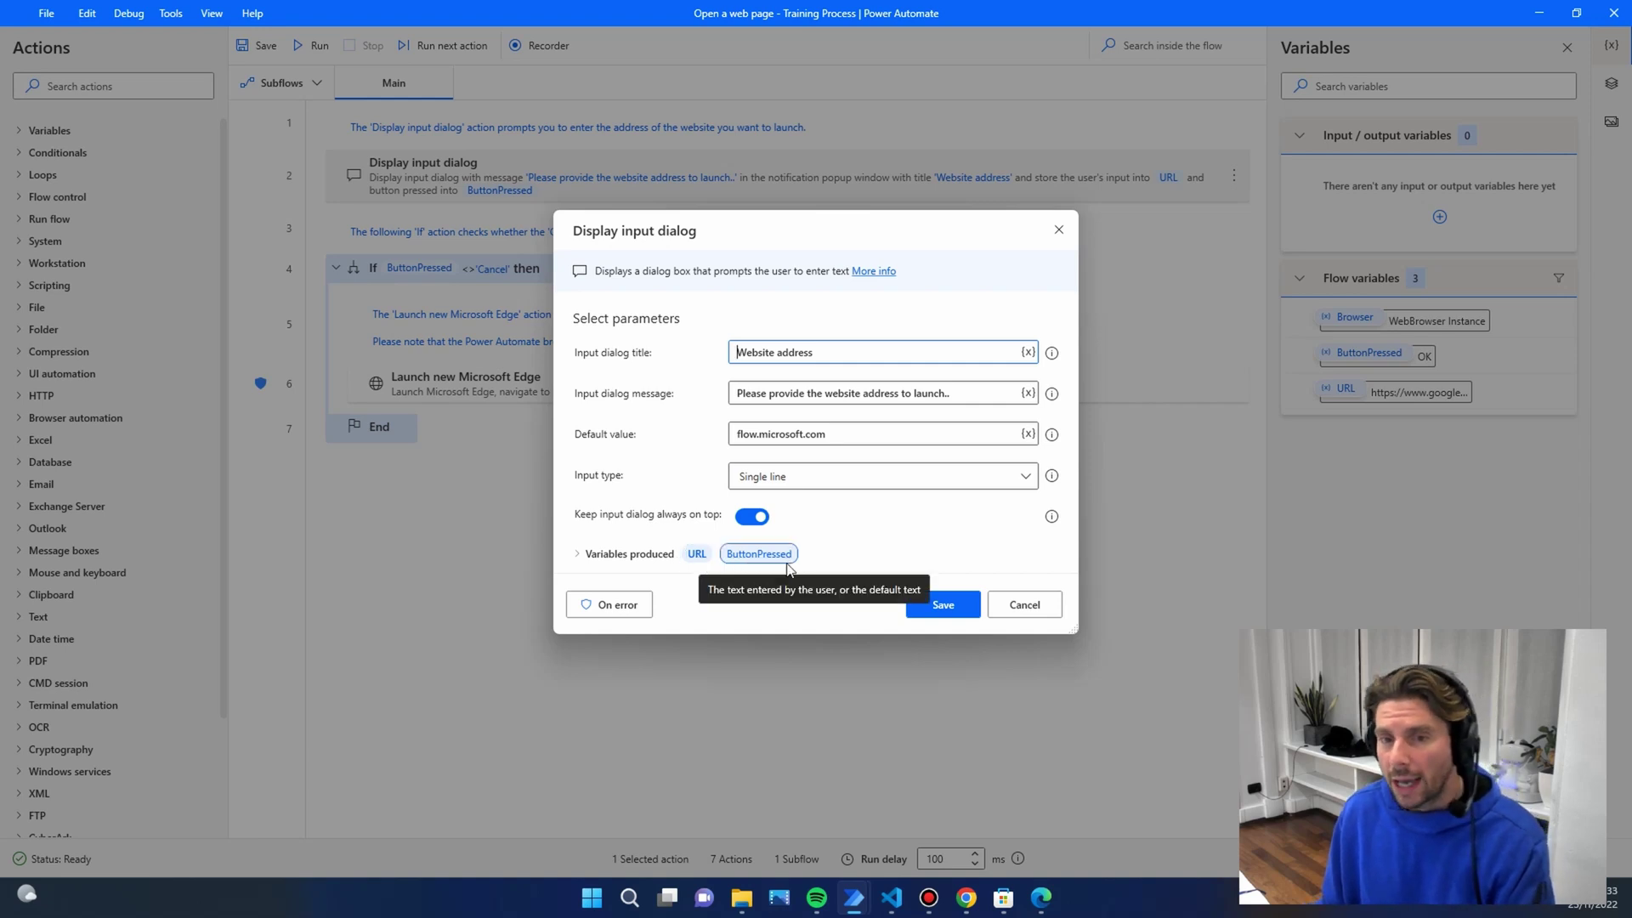
pyautogui.click(1054, 605)
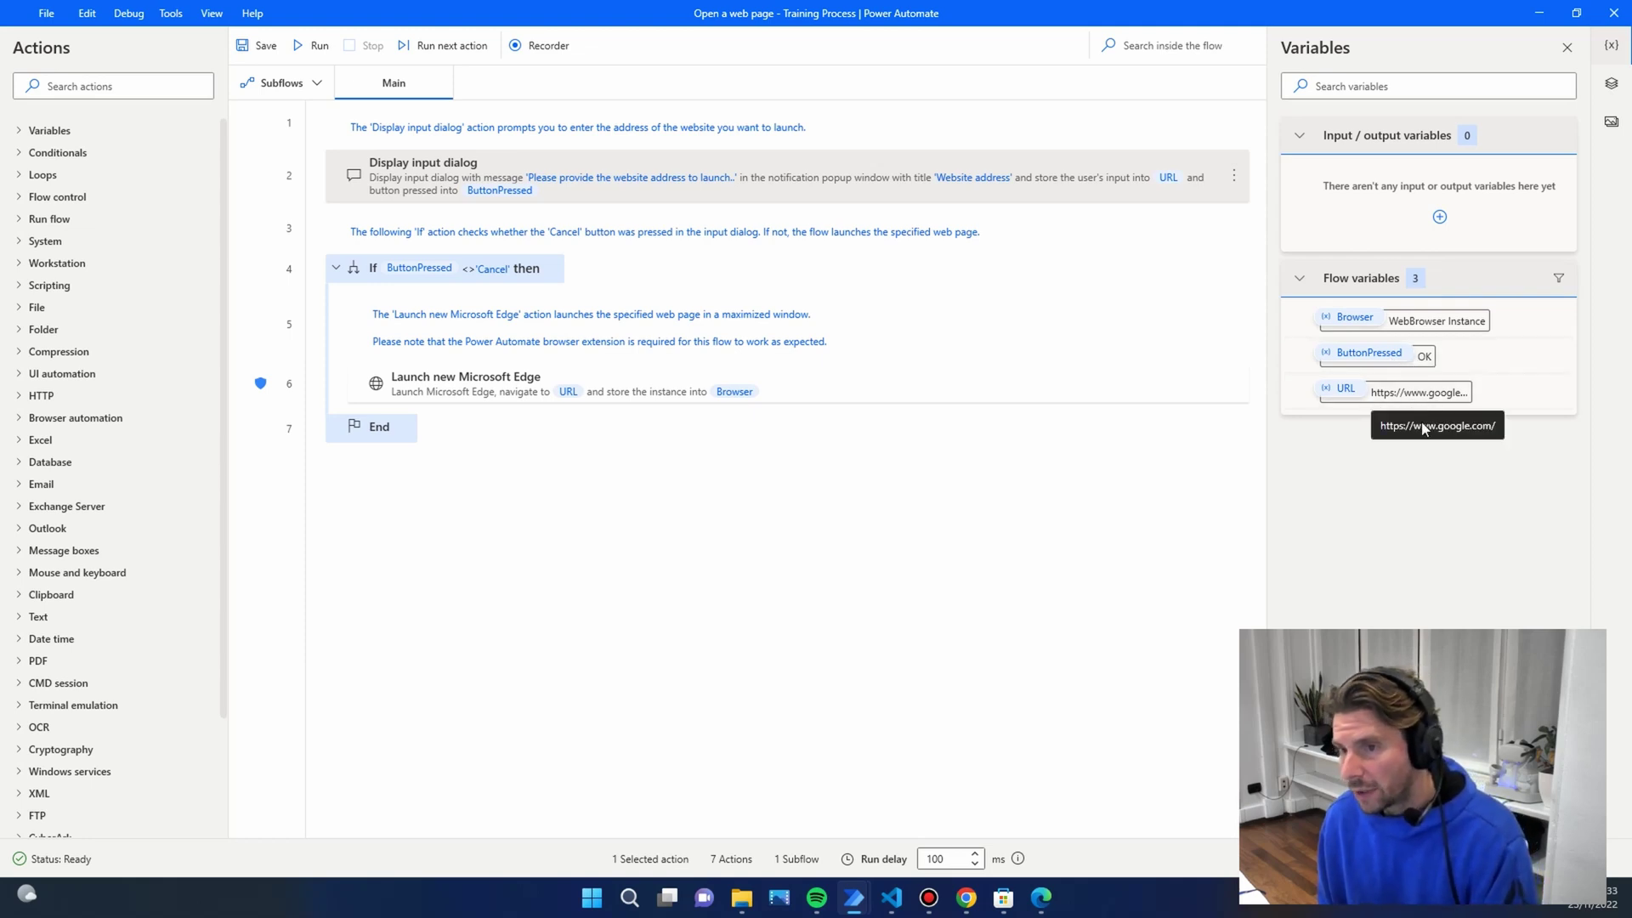
pyautogui.click(466, 396)
pyautogui.doubleClick(466, 396)
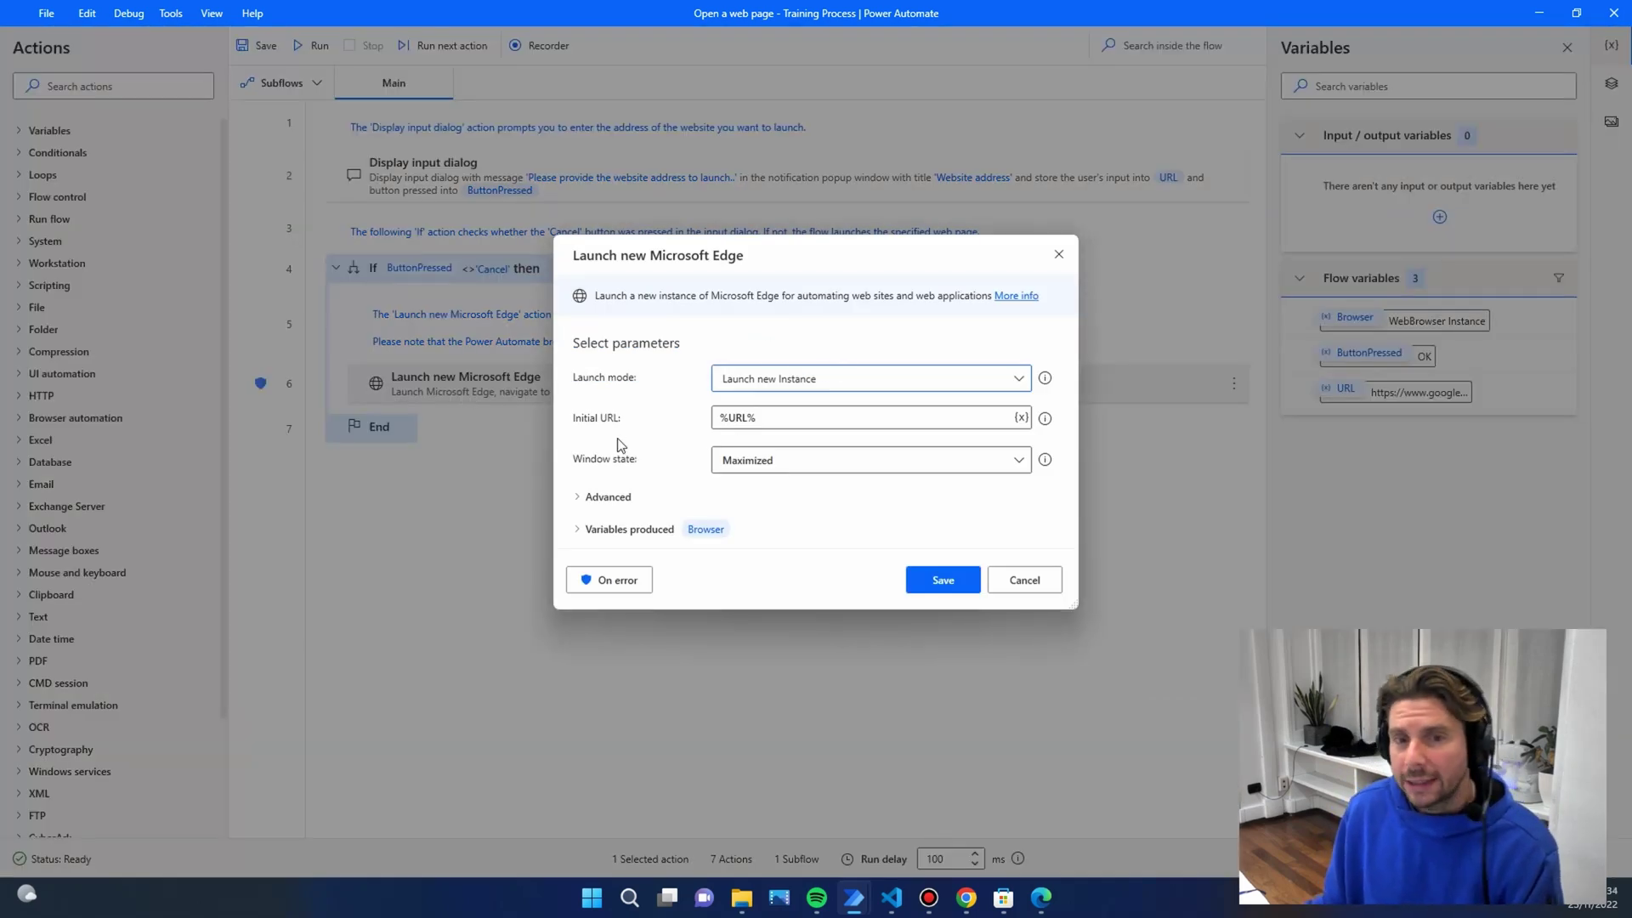
pyautogui.click(777, 418)
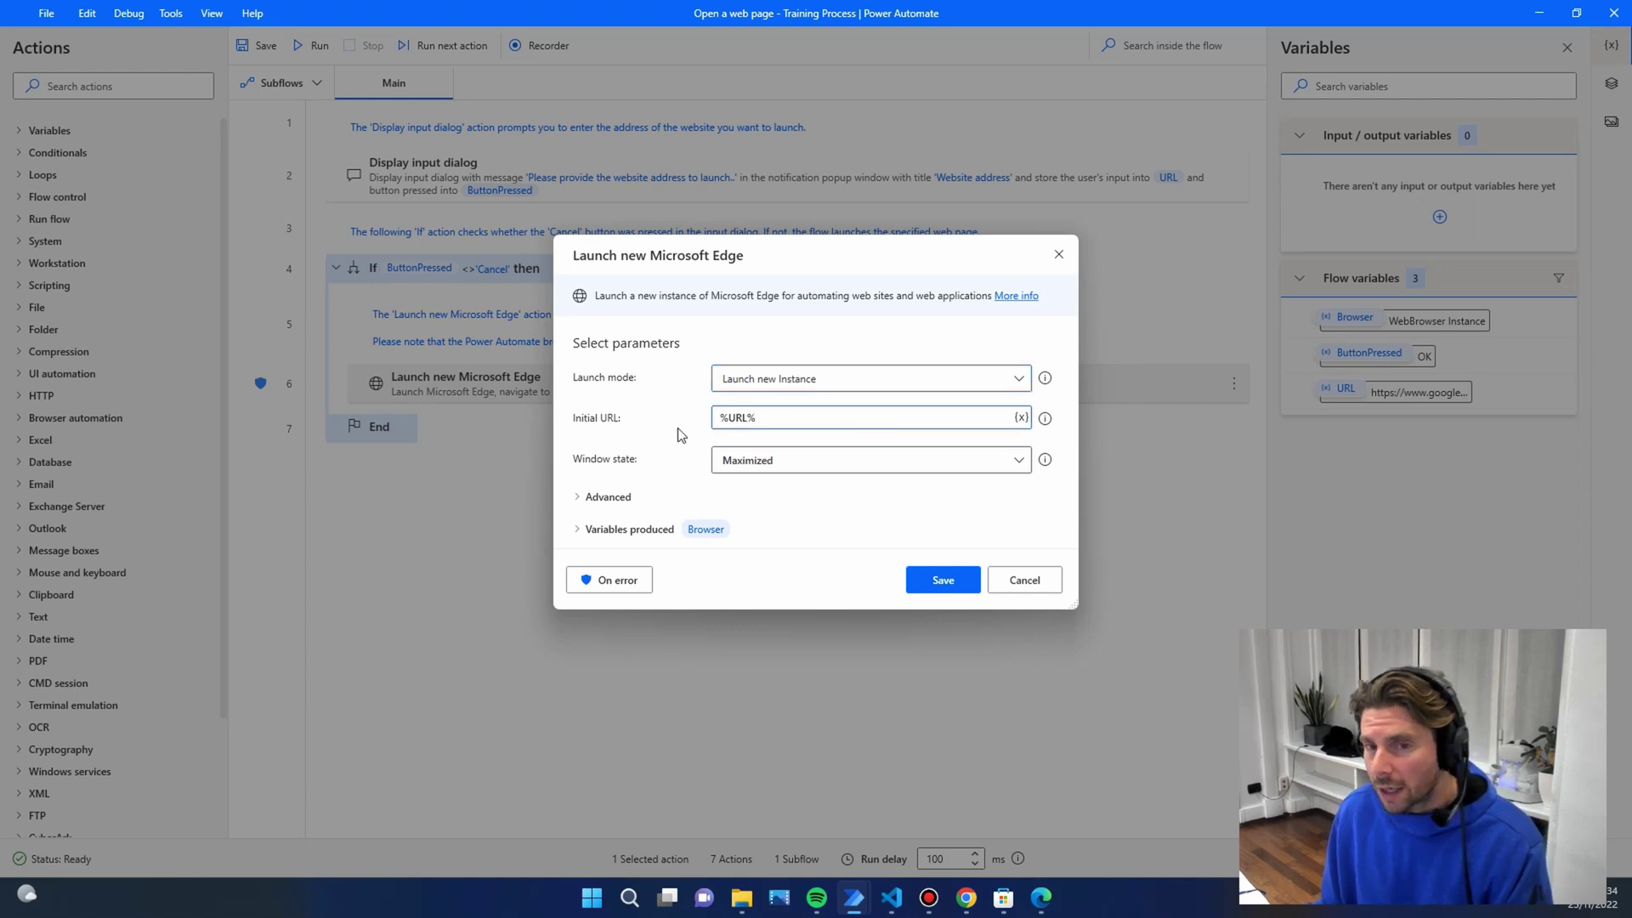
pyautogui.click(1025, 581)
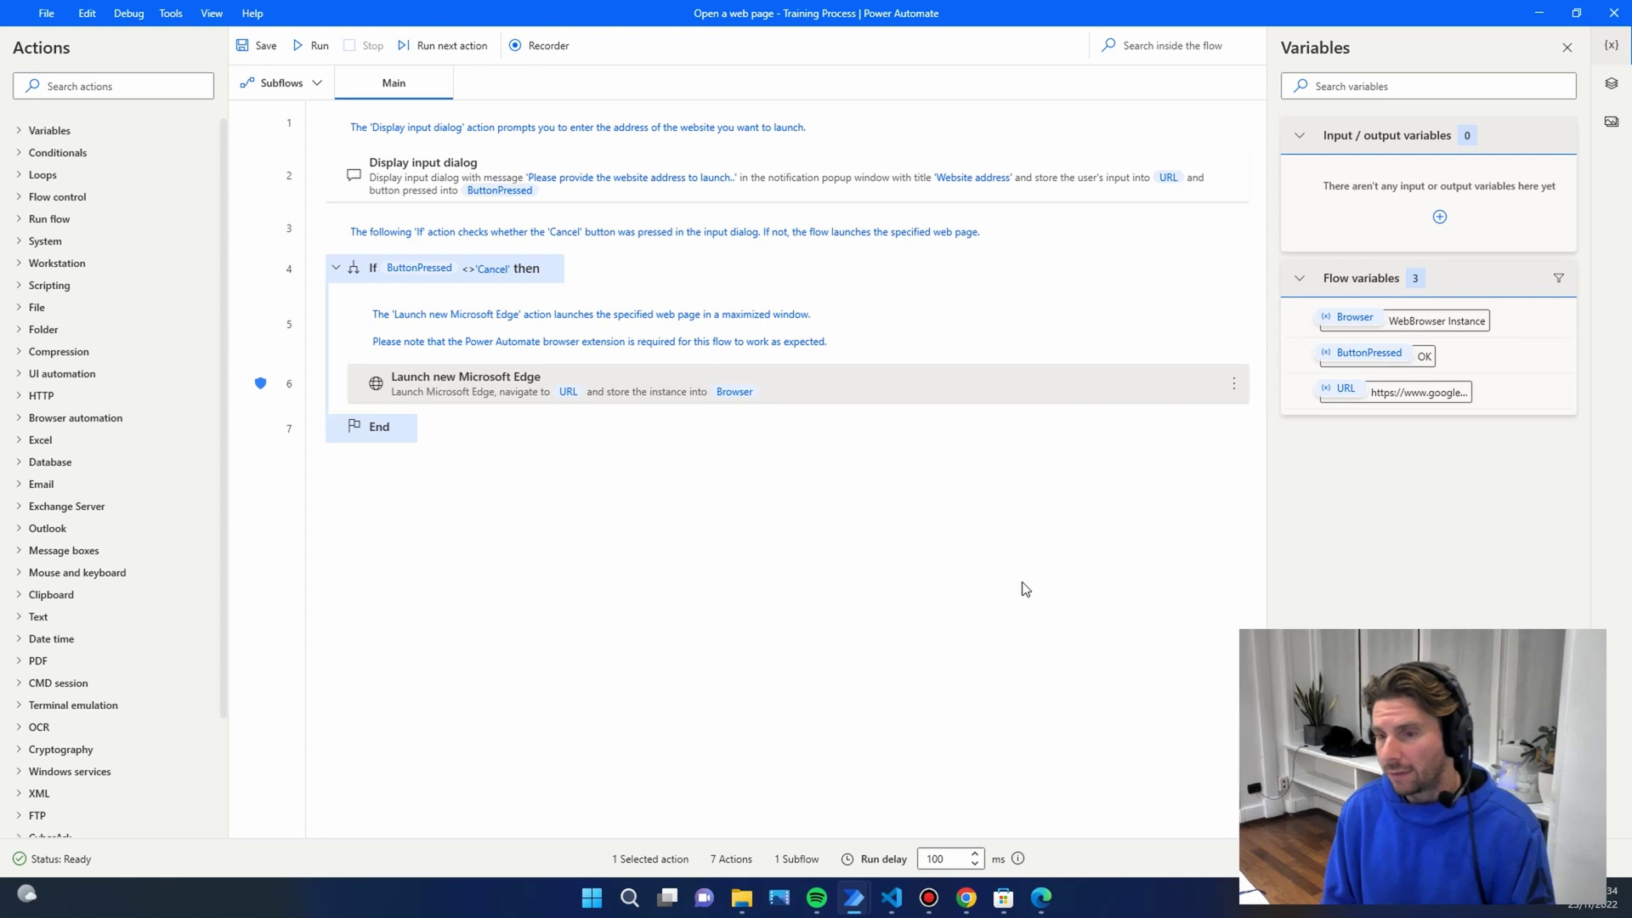